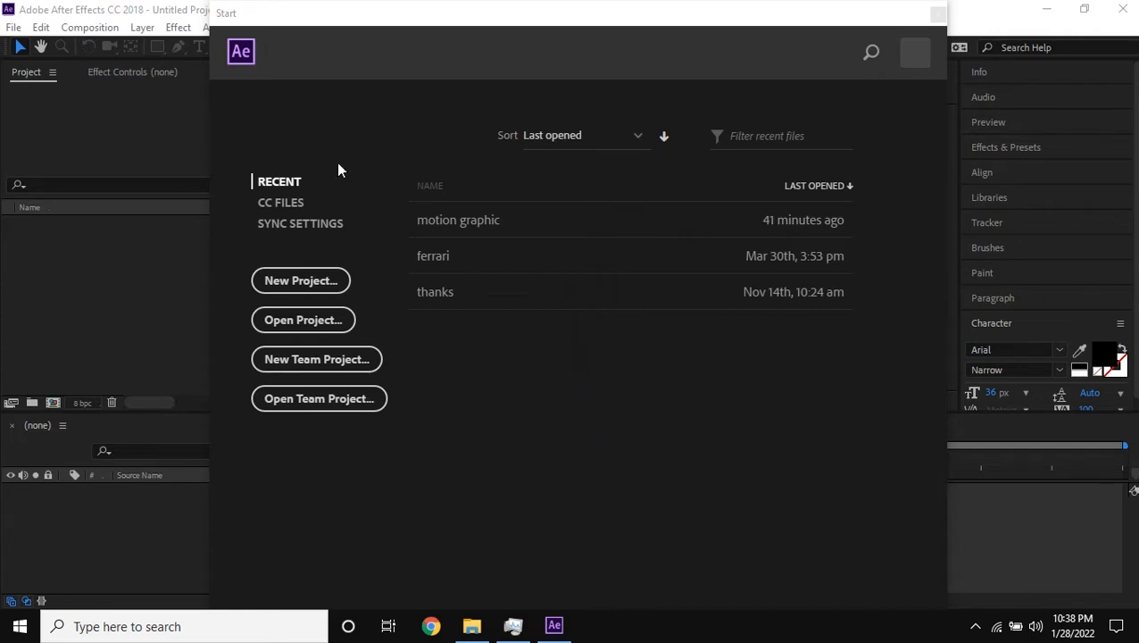
# - Start a new project and begin a new composition named "motion graphic"
pyautogui.click(318, 287)
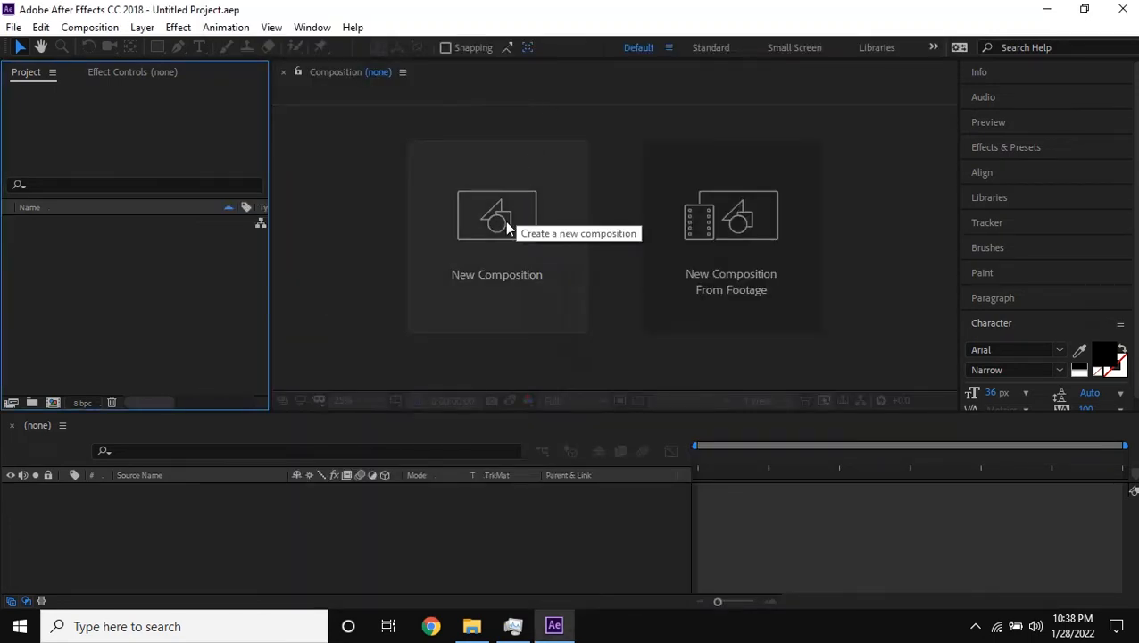
pyautogui.click(507, 229)
pyautogui.click(557, 125)
pyautogui.moveTo(532, 125); pyautogui.dragTo(442, 132)
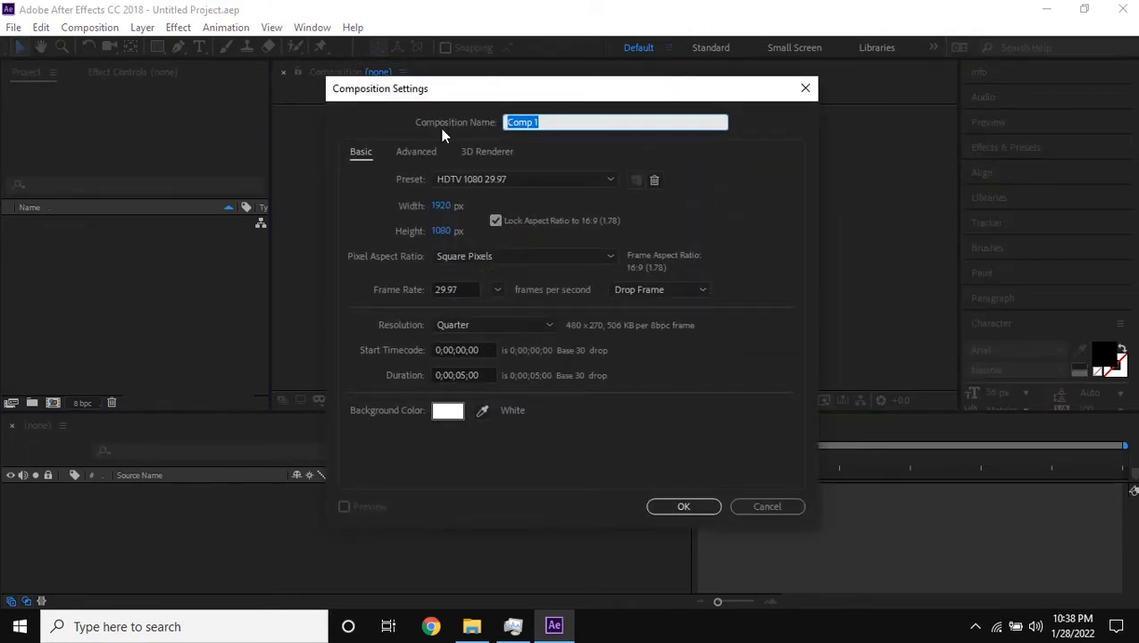
pyautogui.write('motion graphic')
# - Give the composition the HDTV 1080 29.97 preset and a white background, and create it
pyautogui.click(450, 183)
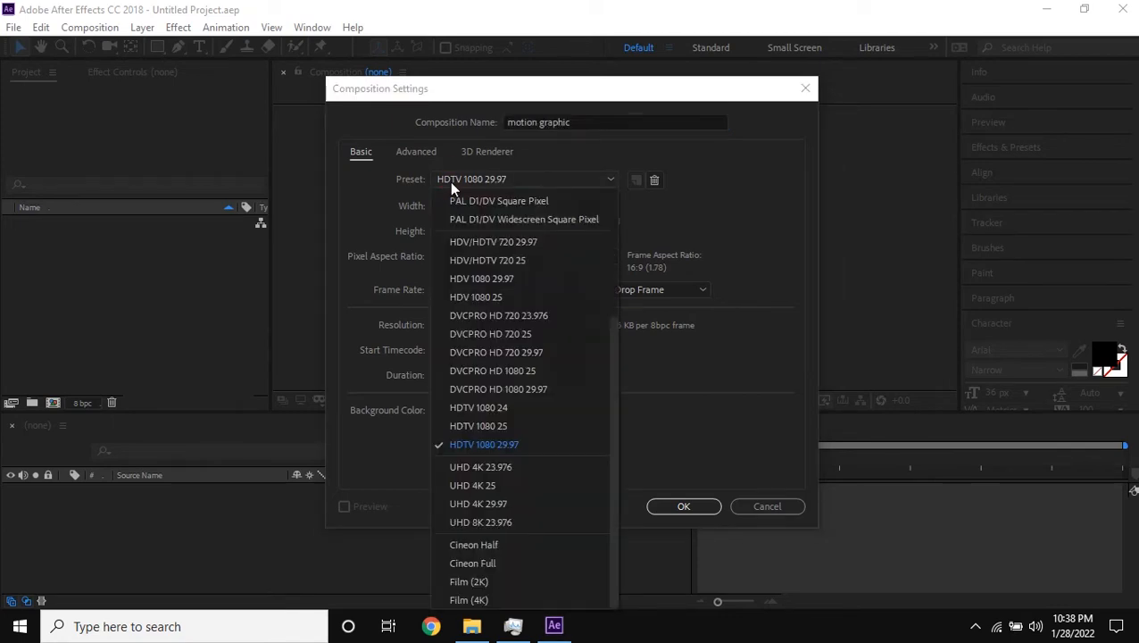
pyautogui.click(528, 446)
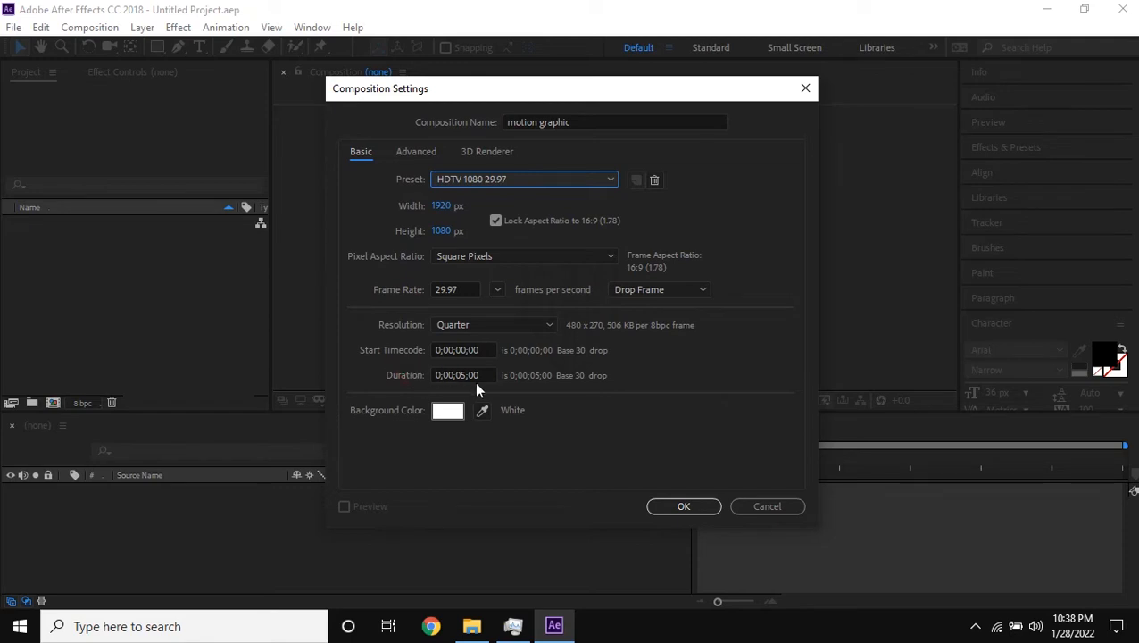
pyautogui.click(447, 409)
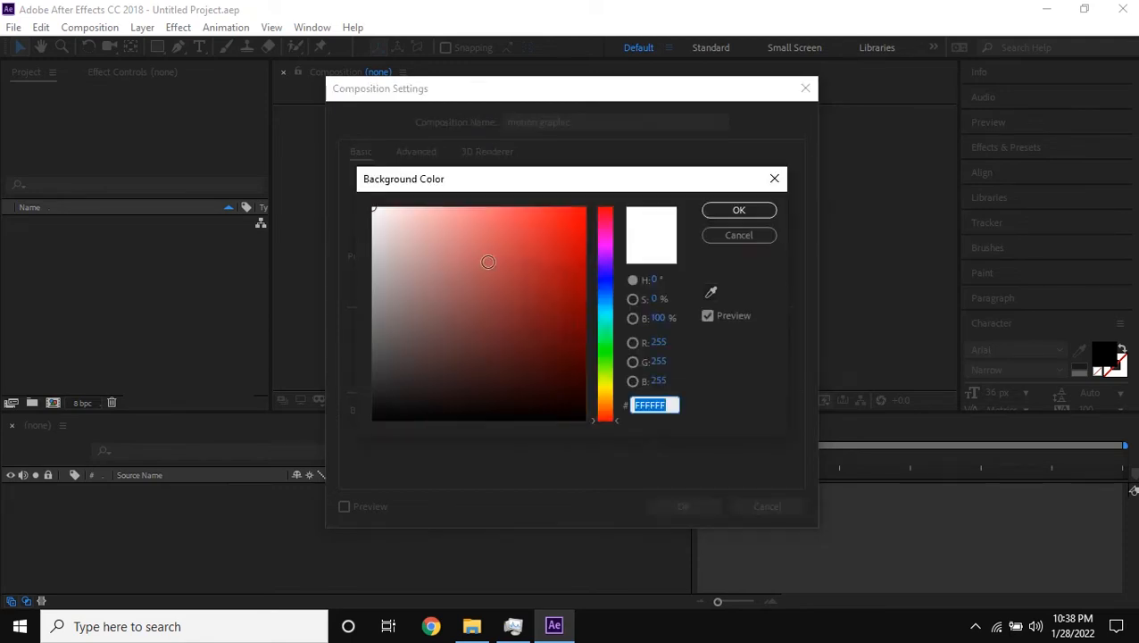
pyautogui.click(738, 213)
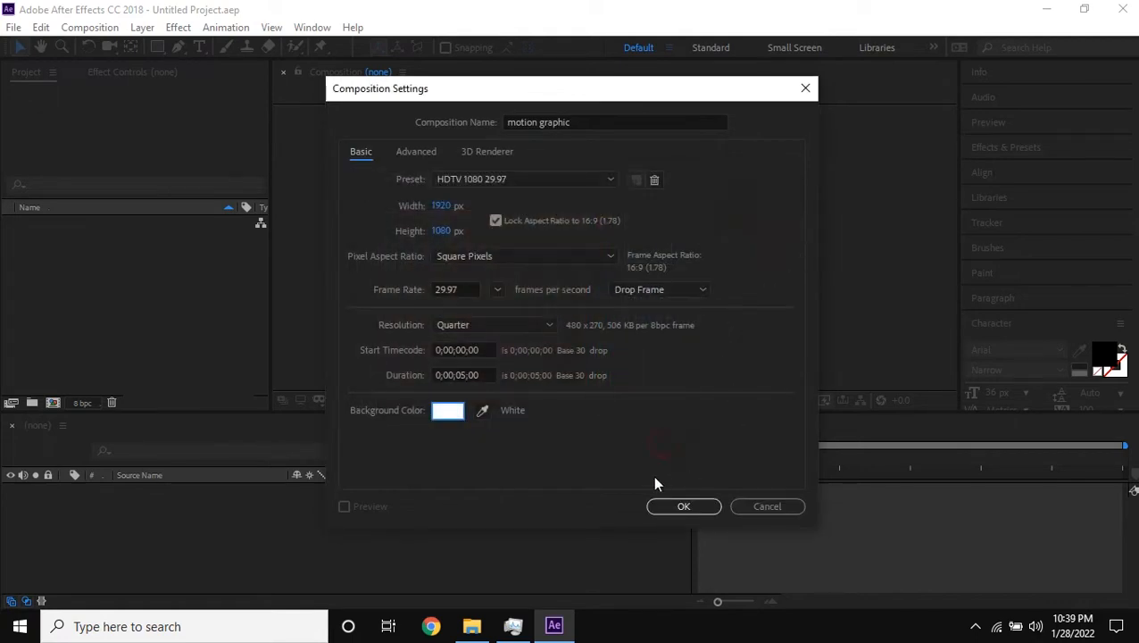
pyautogui.click(684, 506)
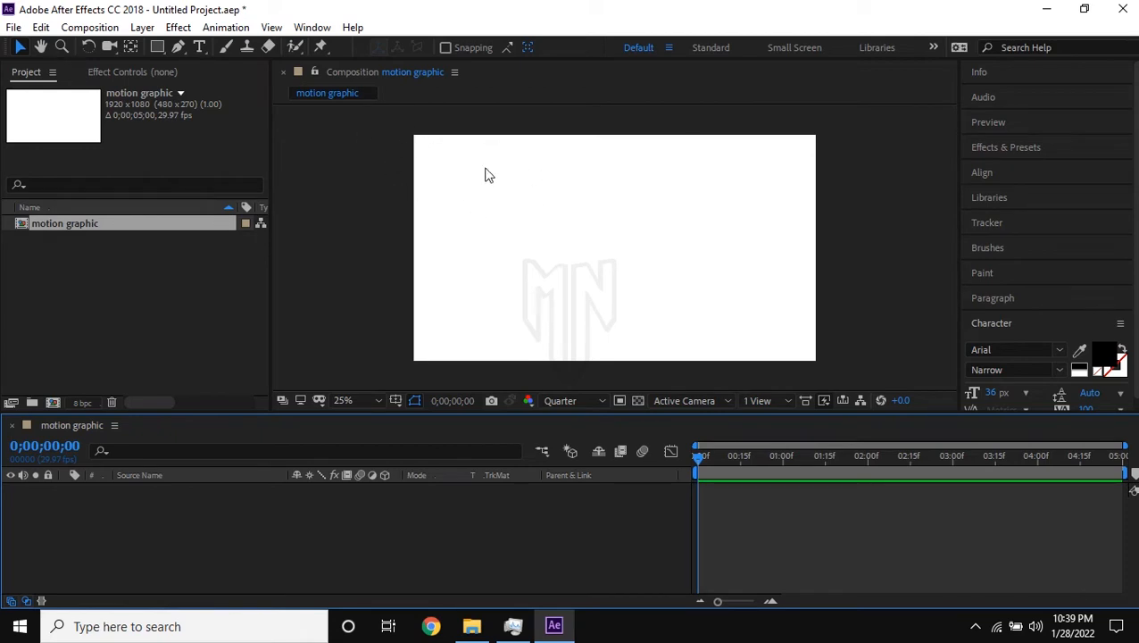
# - Bring Logo MN YouTube.png from the Pictures folder in File Explorer into the motion graphic composition
pyautogui.click(570, 188)
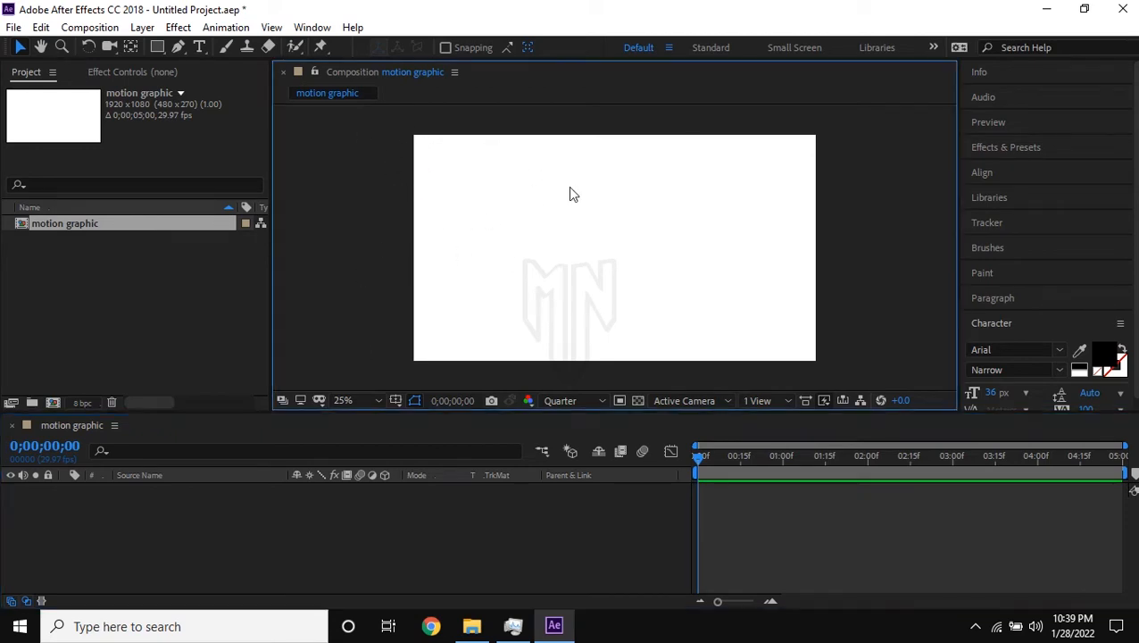
pyautogui.click(373, 195)
pyautogui.scroll(-2, 502, 201)
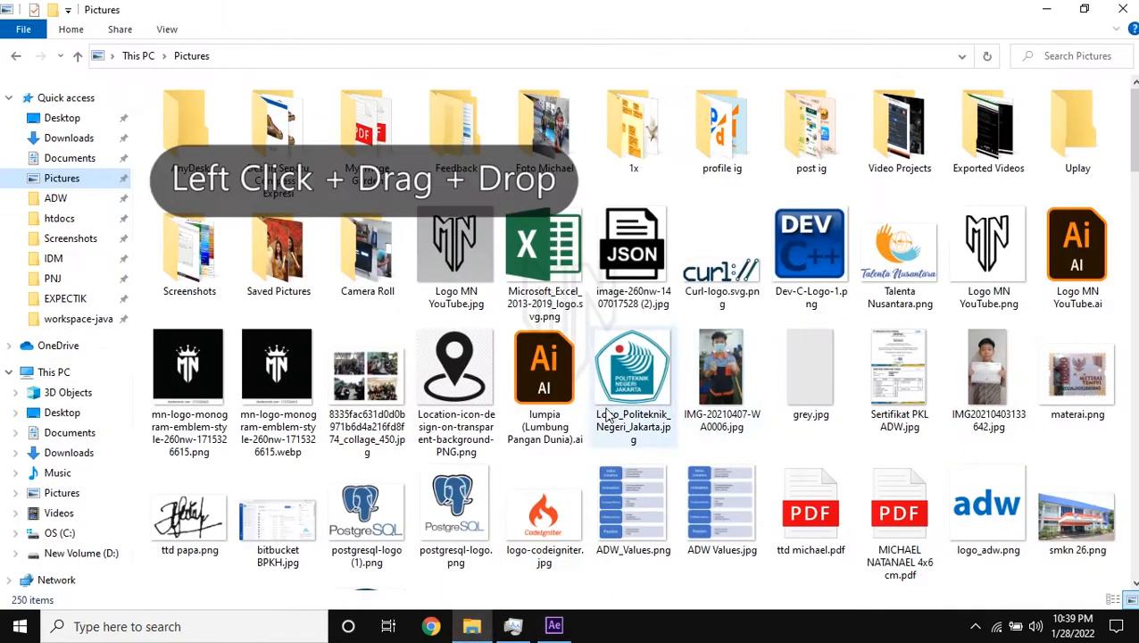
pyautogui.moveTo(988, 250); pyautogui.dragTo(581, 253)
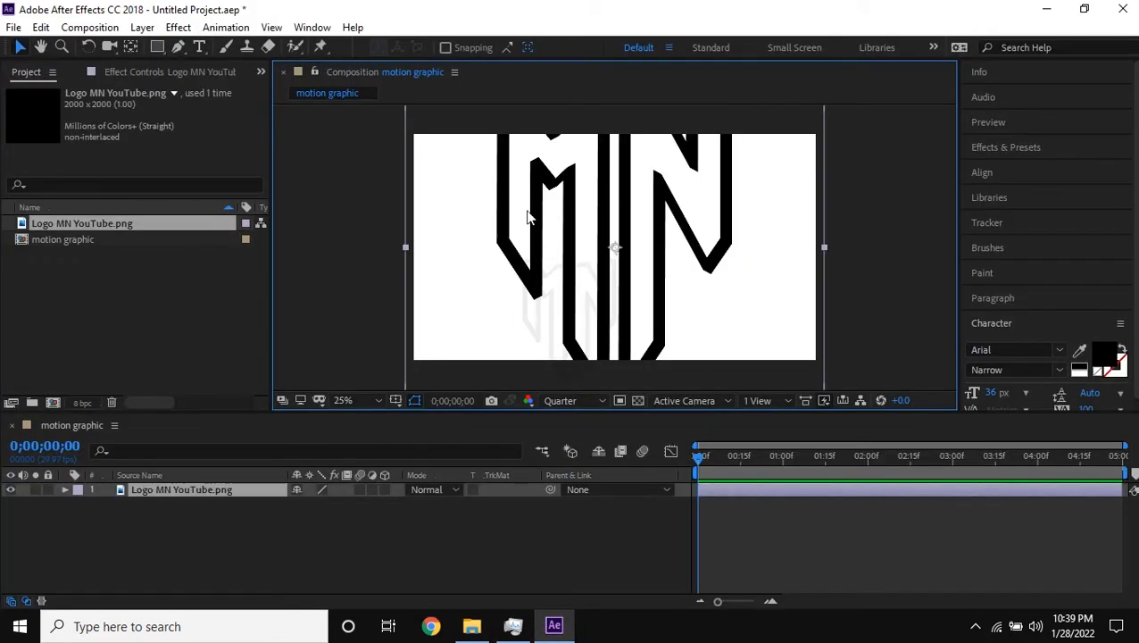
# - Scale the Logo MN YouTube.png layer to 38% so the whole logo fits in the frame
pyautogui.click(143, 492)
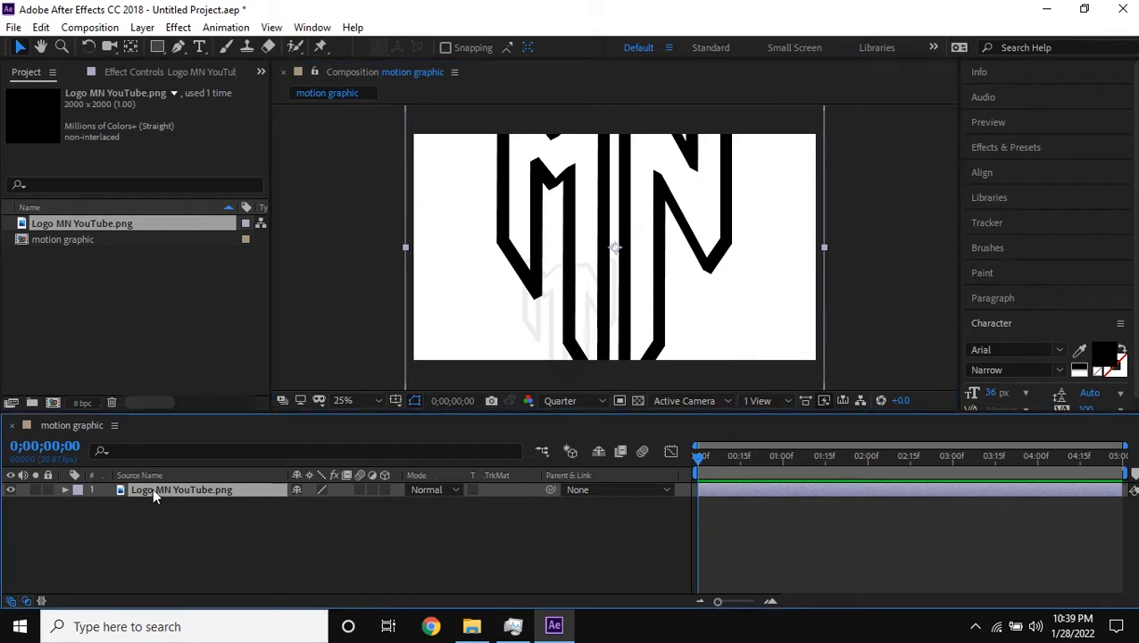
pyautogui.click(65, 490)
pyautogui.click(78, 505)
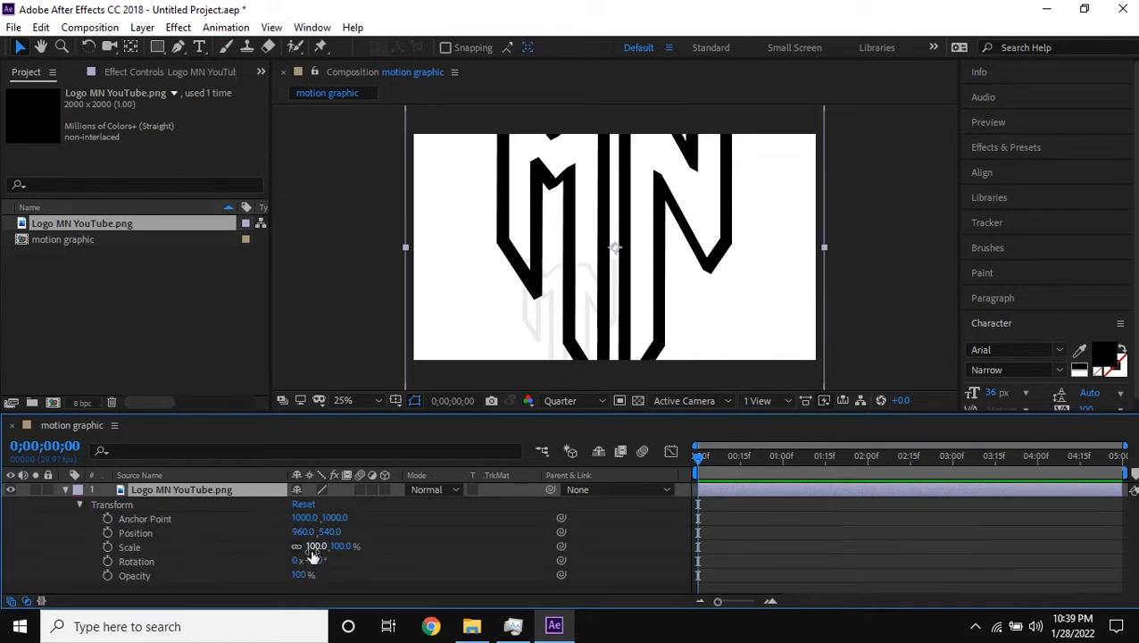
pyautogui.click(314, 546)
pyautogui.write('85')
pyautogui.press('Return')
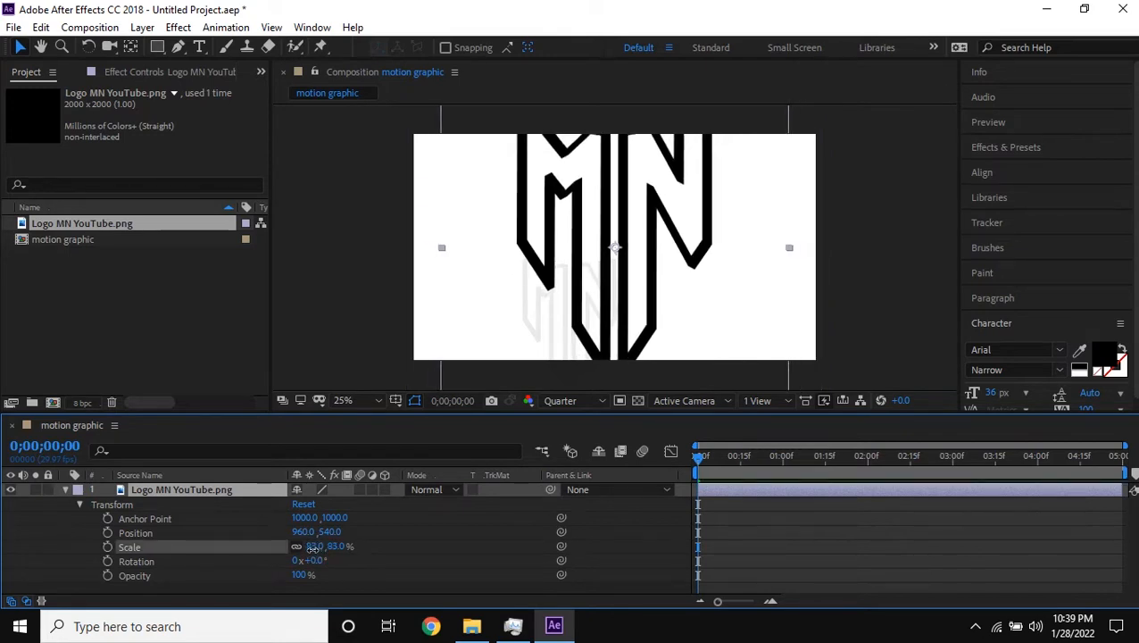
pyautogui.click(315, 546)
pyautogui.moveTo(315, 545); pyautogui.dragTo(282, 546)
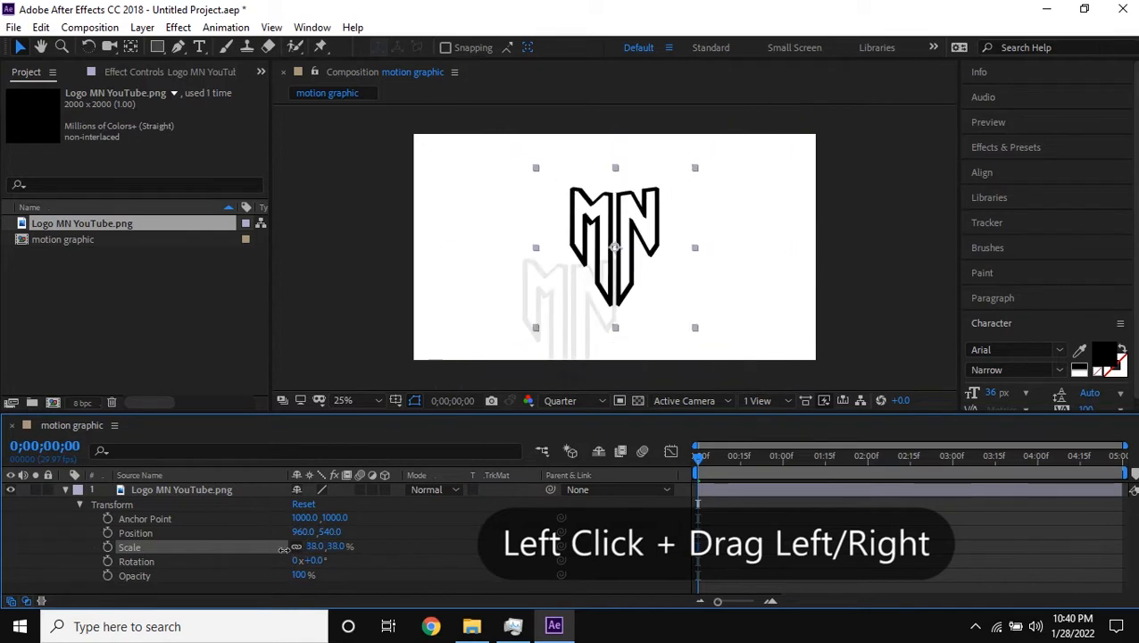
pyautogui.click(808, 236)
pyautogui.click(635, 287)
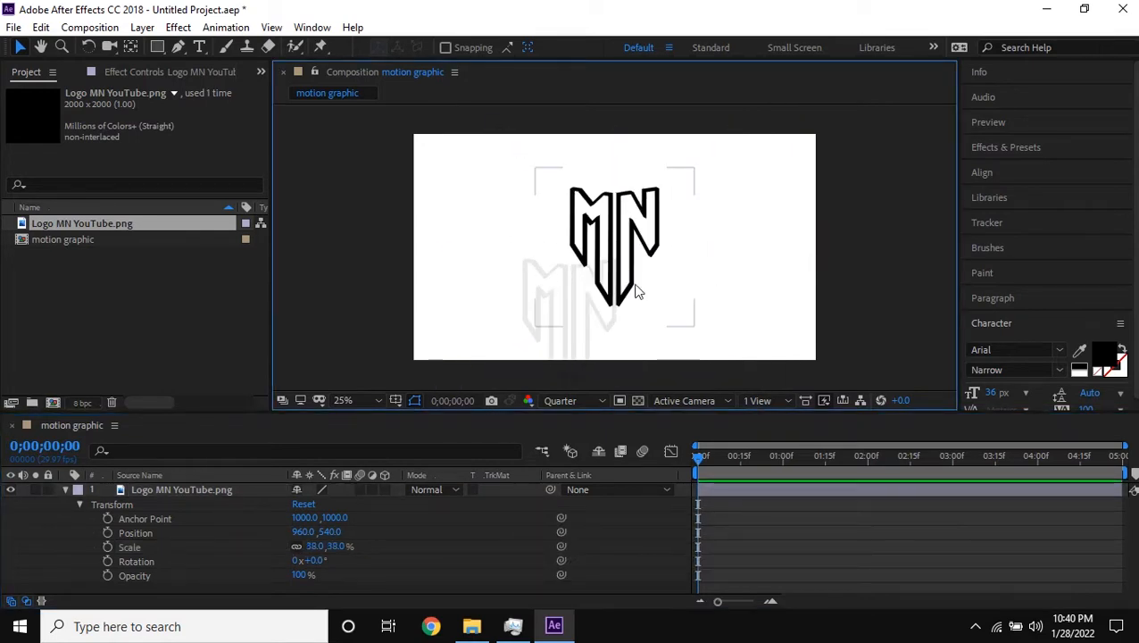
pyautogui.click(66, 489)
# - With the Pen tool, start an outline above the logo's center and run it around the M's upper outer corner and down its side
pyautogui.click(179, 47)
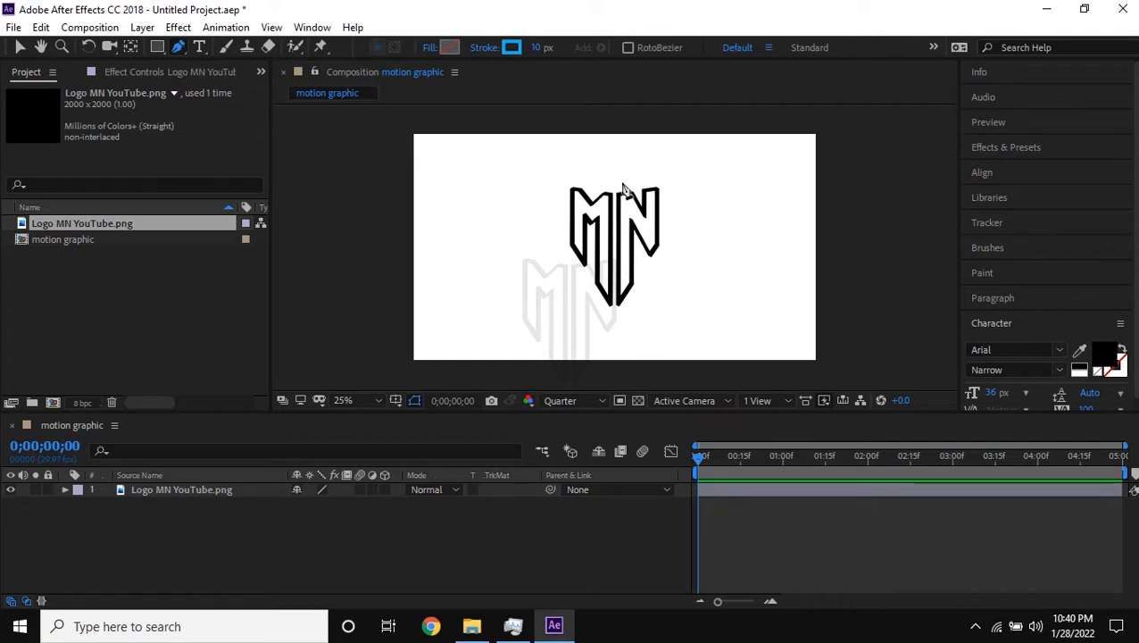
pyautogui.scroll(2, 622, 176)
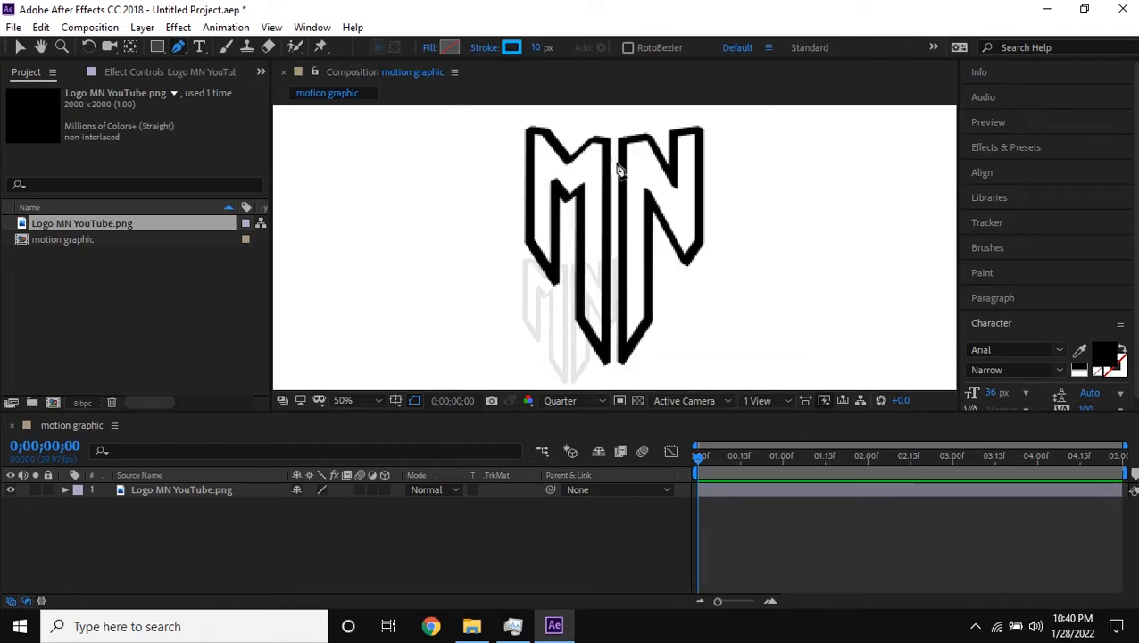
pyautogui.scroll(-2, 612, 130)
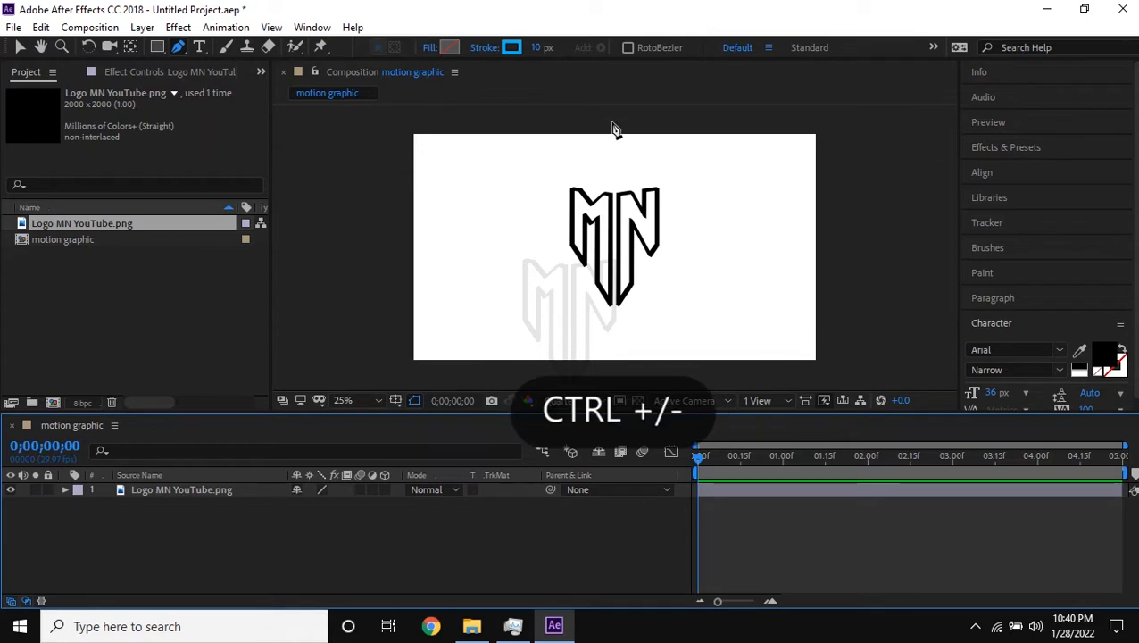
pyautogui.hotkey('ctrl', '=')
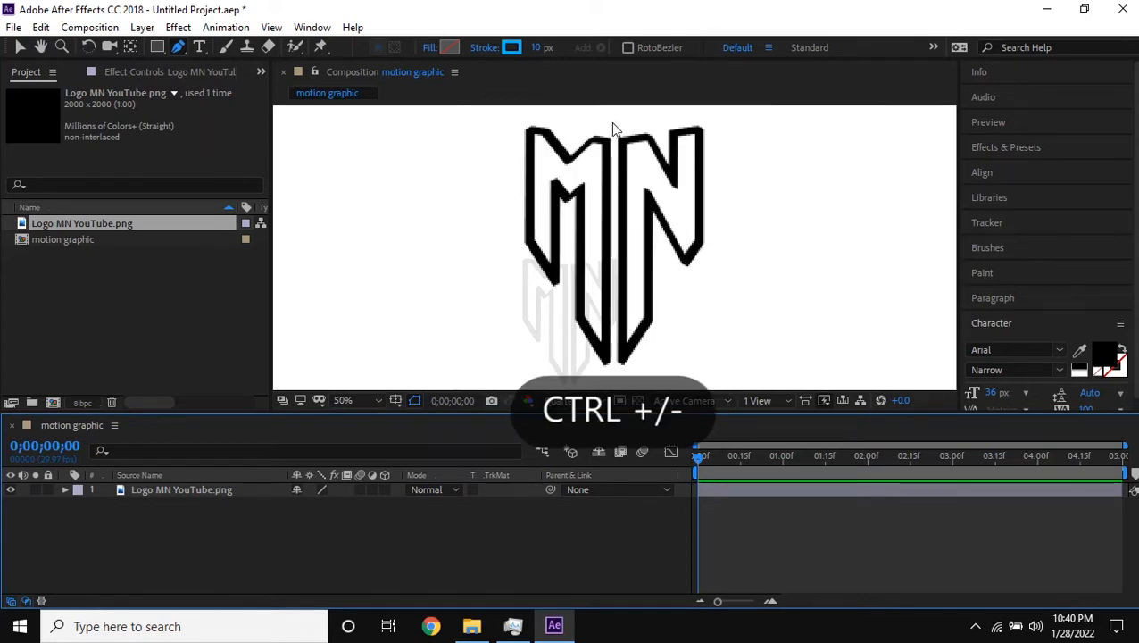
pyautogui.hotkey('ctrl', '-')
pyautogui.hotkey('ctrl', '=')
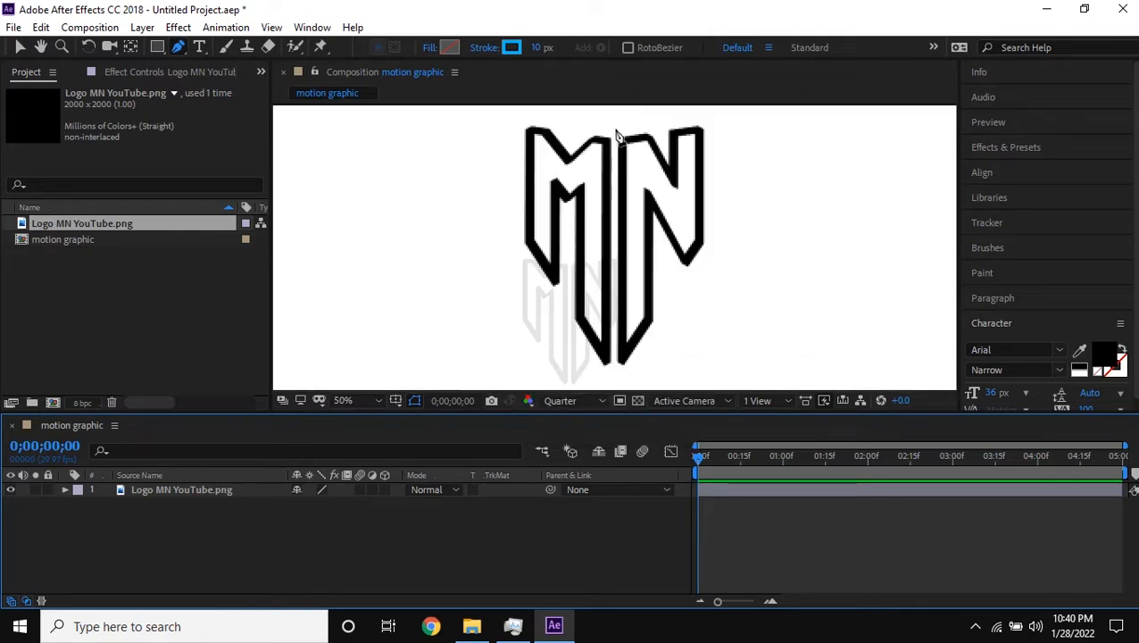
pyautogui.click(612, 128)
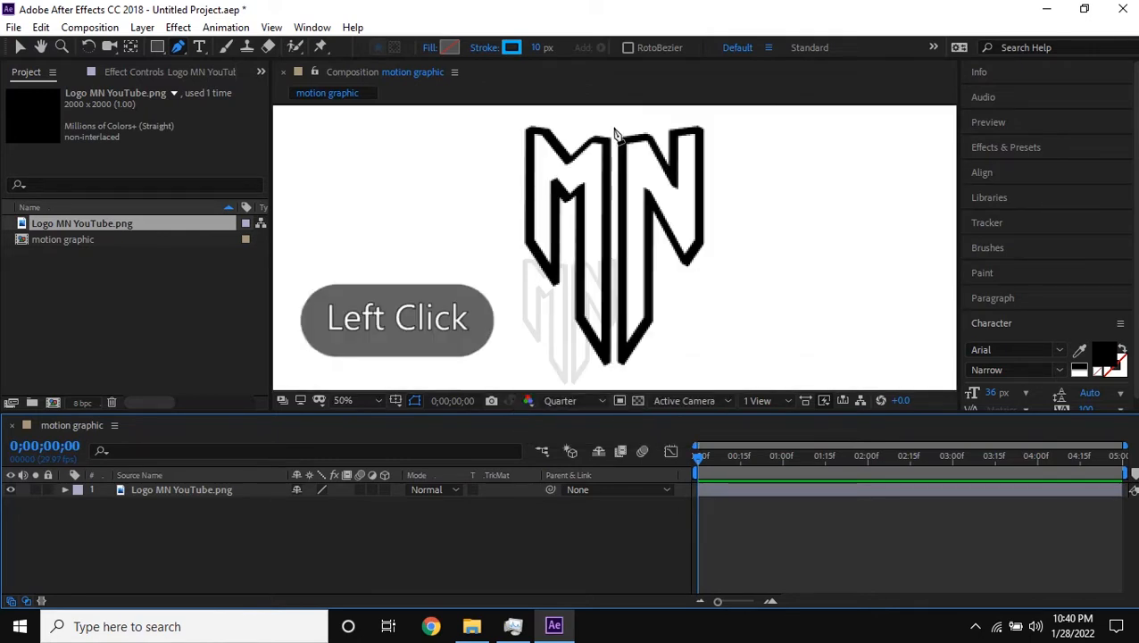
pyautogui.click(520, 117)
pyautogui.click(520, 253)
pyautogui.hotkey('ctrl', 'z')
pyautogui.hotkey('ctrl', 'z')
pyautogui.click(514, 112)
pyautogui.click(513, 246)
# - Continue the outline to a tip below the logo, up along the N's outer side, and around to close the shield shape
pyautogui.scroll(-1, 615, 335)
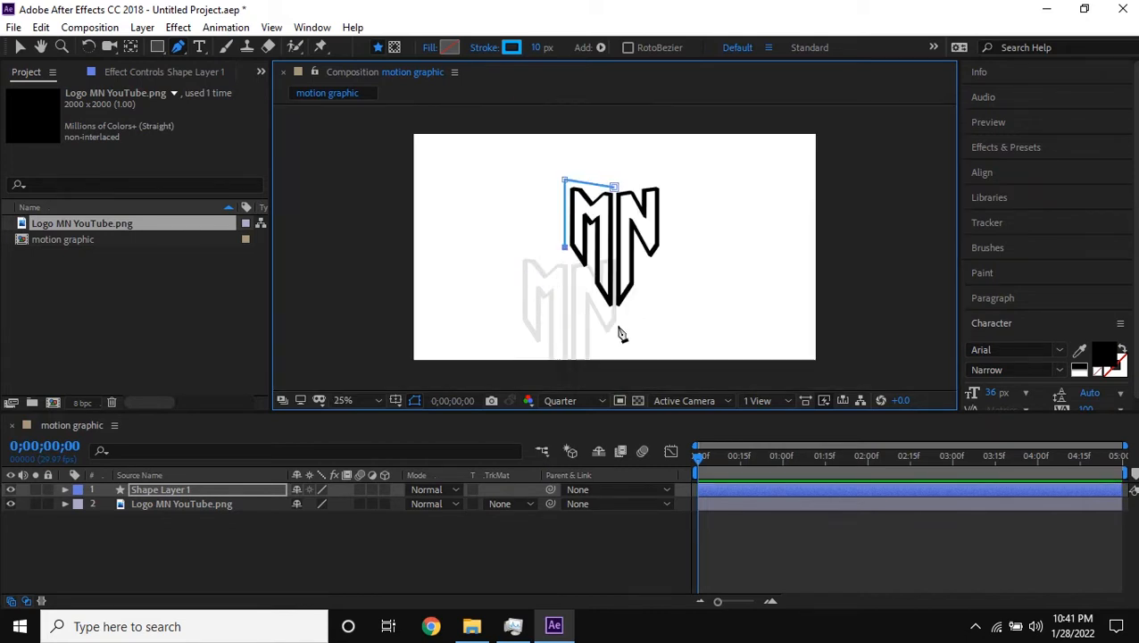
pyautogui.scroll(1, 616, 328)
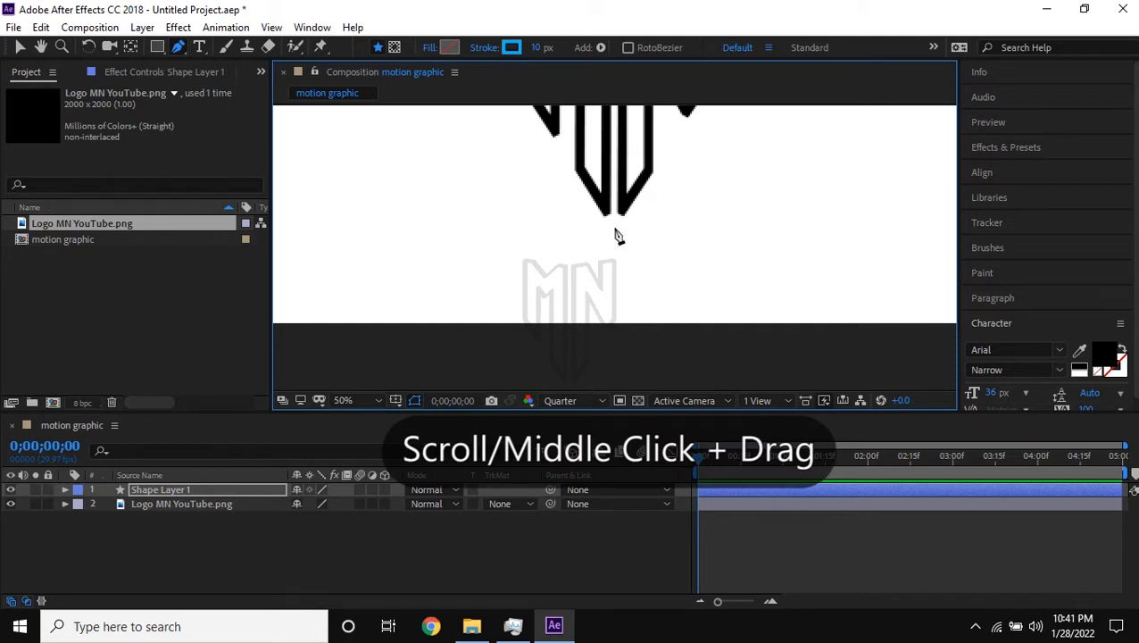
pyautogui.moveTo(614, 235); pyautogui.dragTo(576, 357)
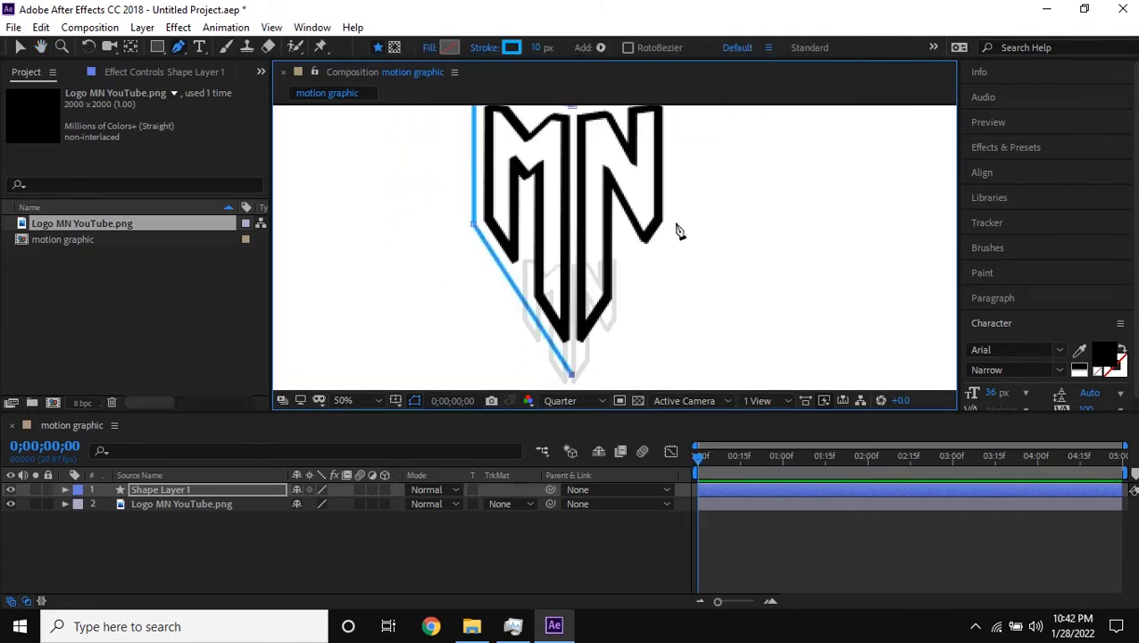
pyautogui.click(674, 223)
pyautogui.scroll(-3, 674, 186)
pyautogui.scroll(3, 743, 157)
pyautogui.moveTo(780, 155); pyautogui.dragTo(759, 283)
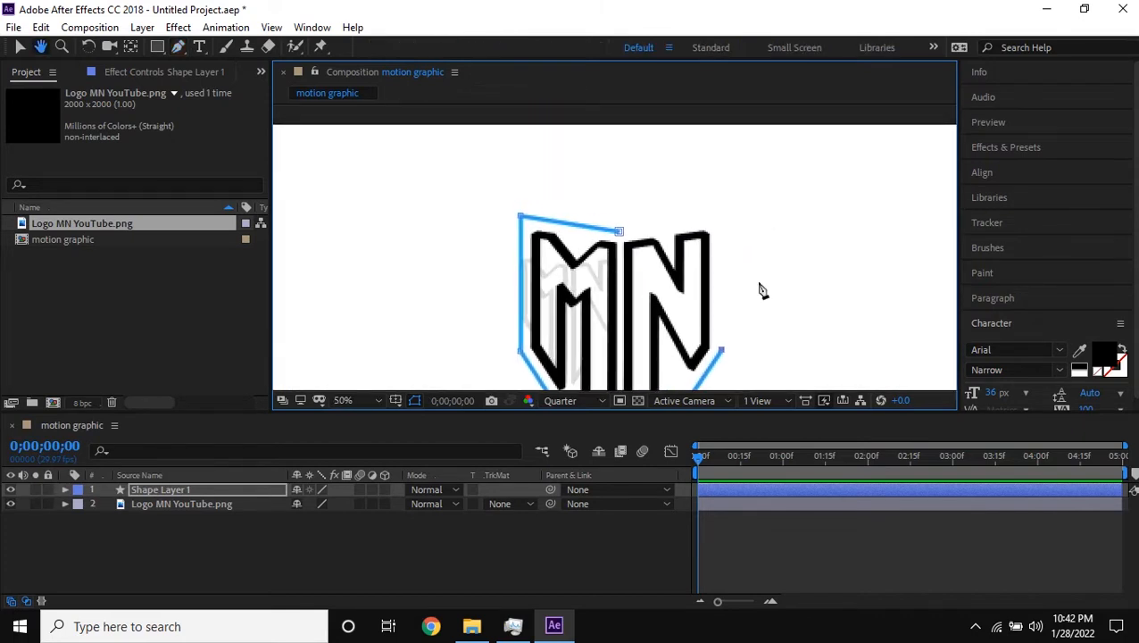
pyautogui.click(723, 218)
pyautogui.hotkey('ctrl', 'z')
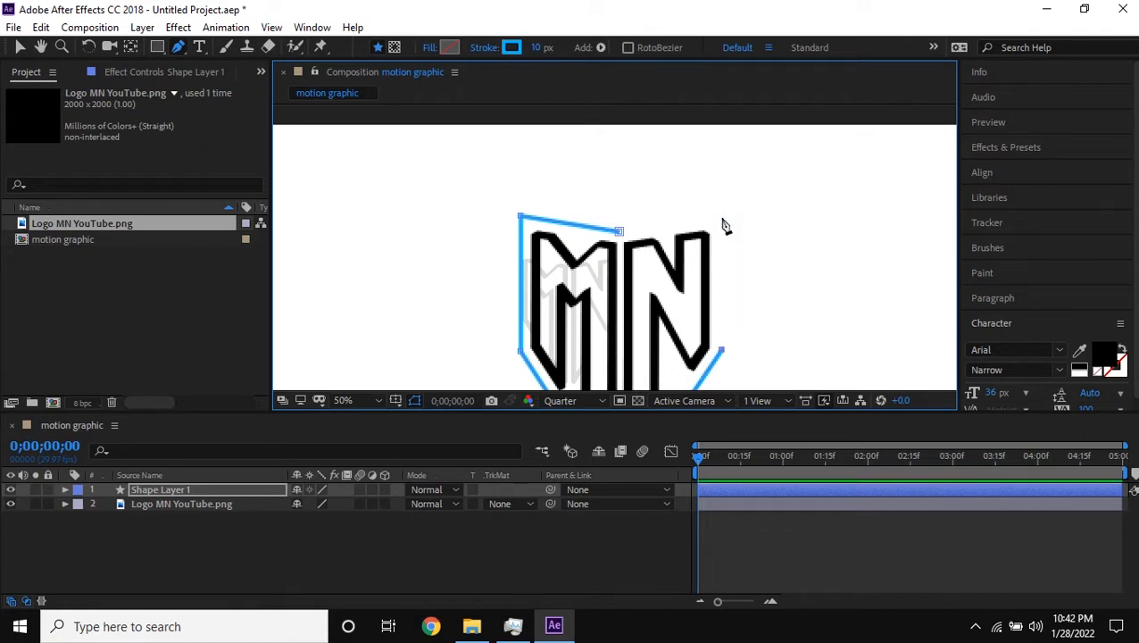
pyautogui.click(722, 219)
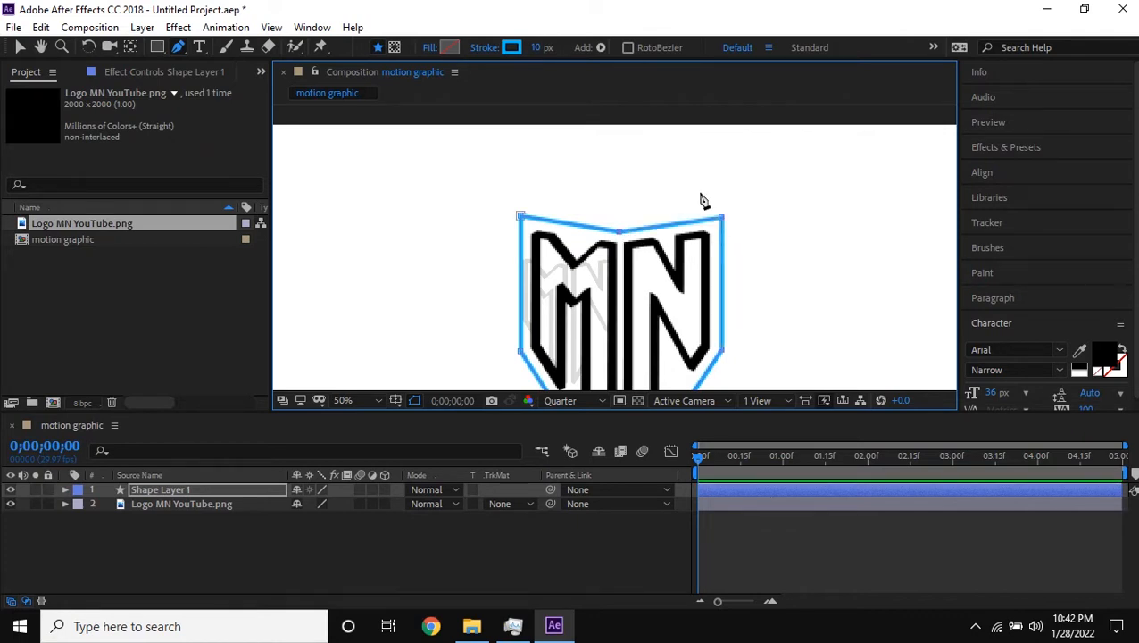
# - Scale the shield-shaped Shape Layer 1 to 127% so it surrounds the logo with more margin
pyautogui.press(',')
pyautogui.press(',')
pyautogui.scroll(4, 636, 297)
pyautogui.scroll(-2, 636, 297)
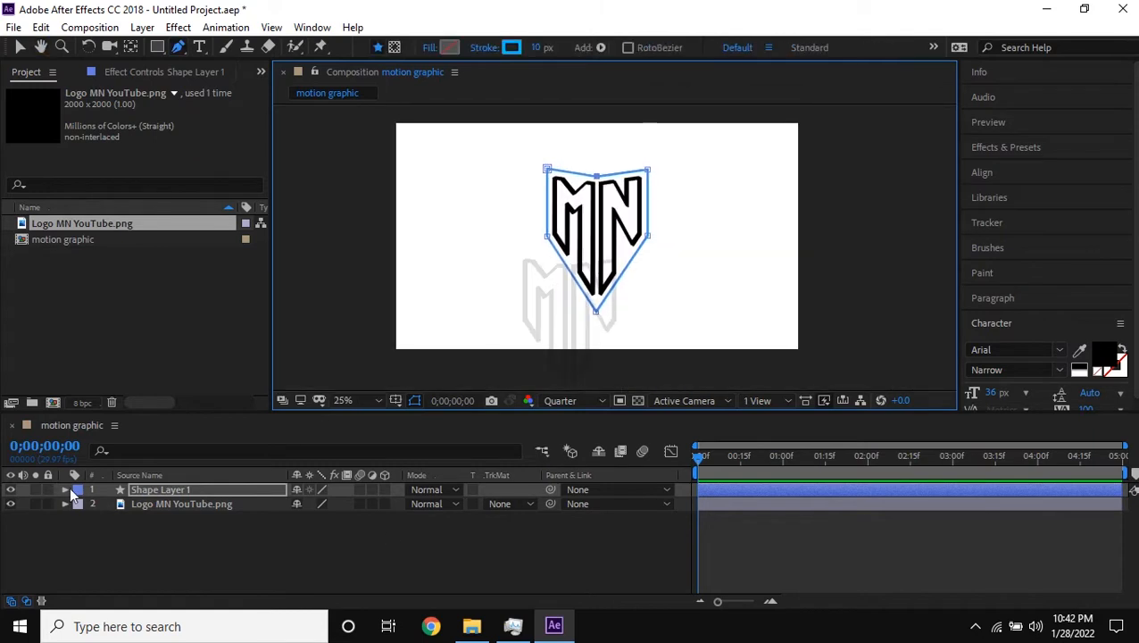
pyautogui.click(65, 489)
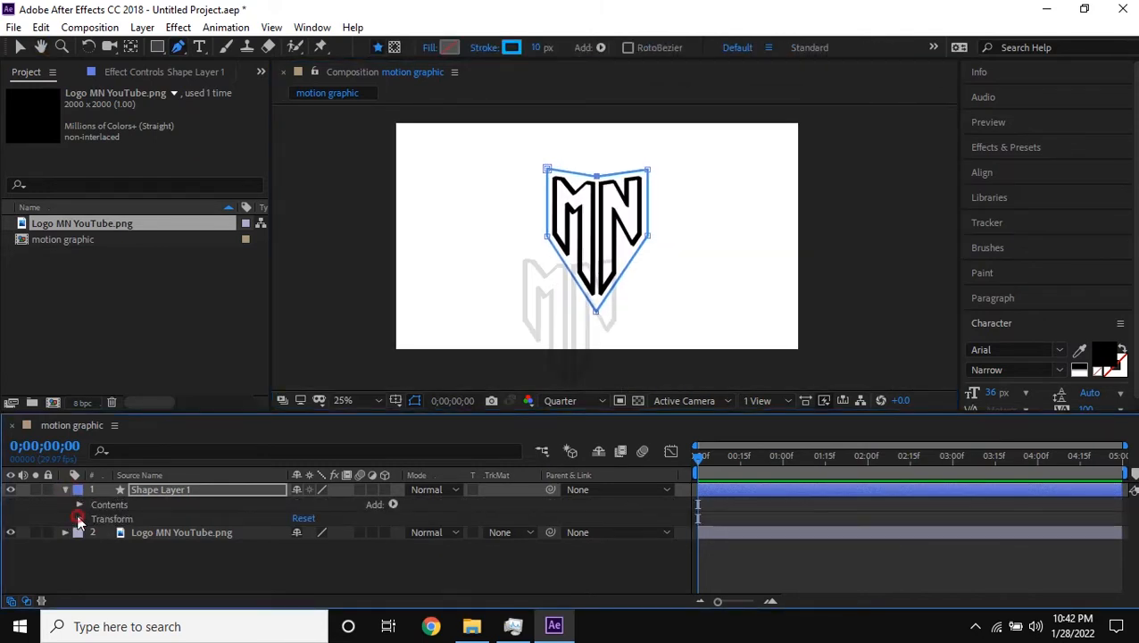
pyautogui.click(79, 518)
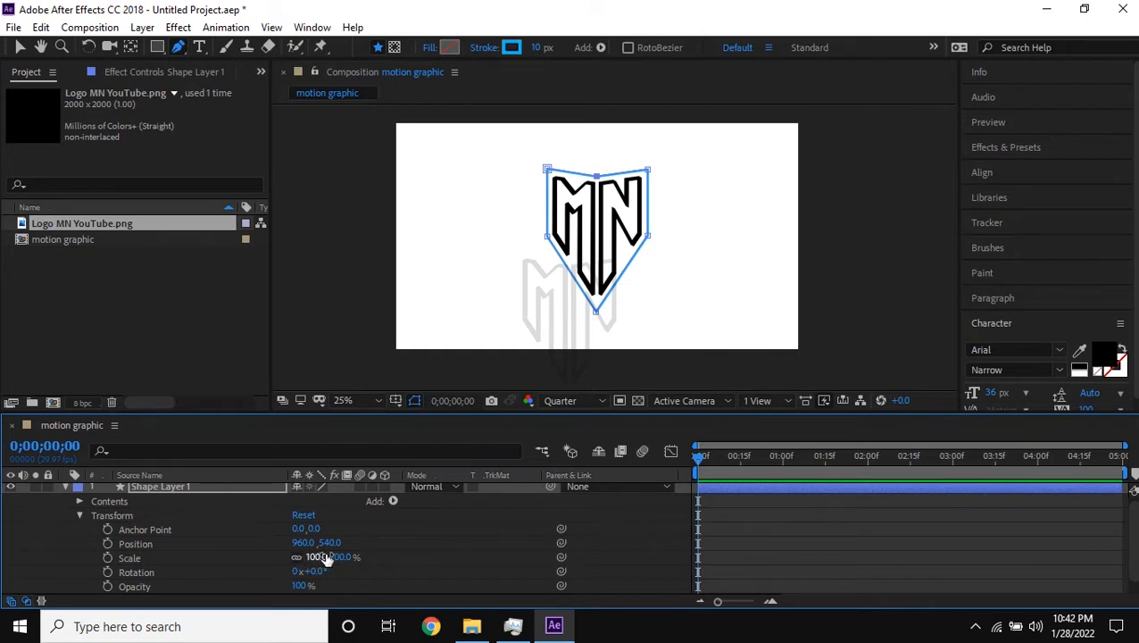
pyautogui.moveTo(325, 556); pyautogui.dragTo(354, 556)
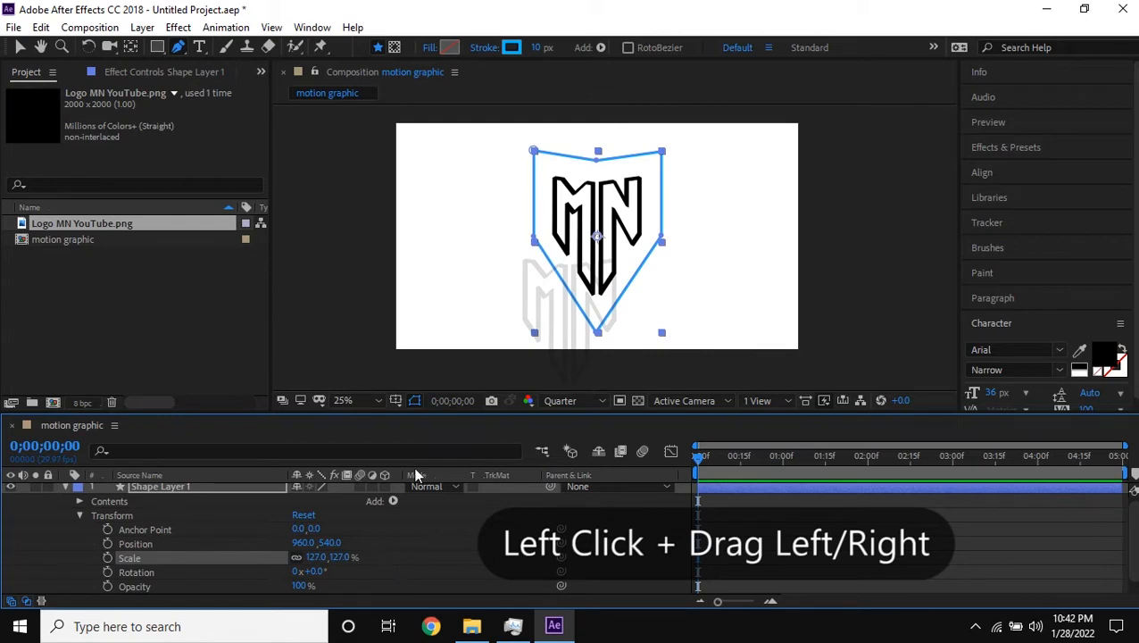
# - Fill the shield shape with a saturated cyan color
pyautogui.click(450, 45)
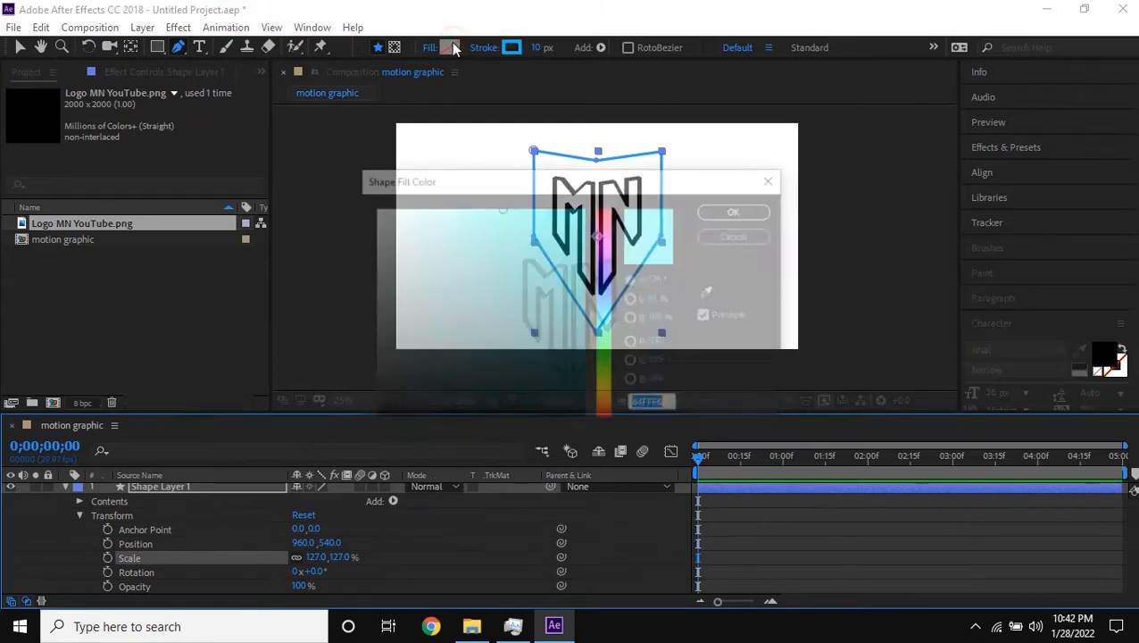
pyautogui.moveTo(544, 237); pyautogui.dragTo(577, 231)
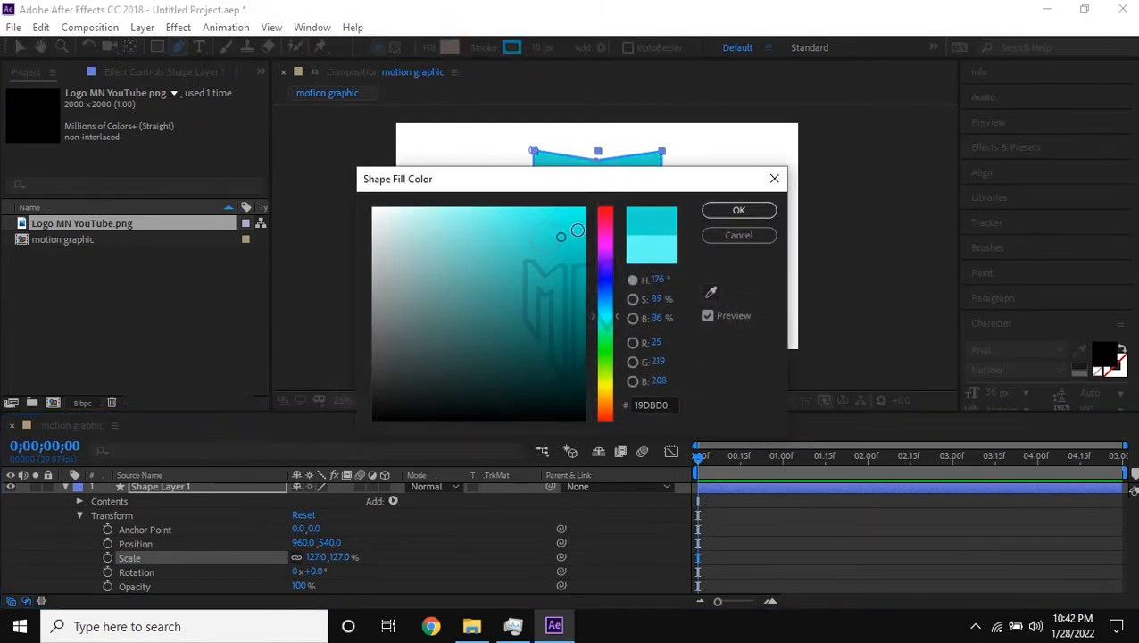
pyautogui.click(724, 216)
pyautogui.click(449, 49)
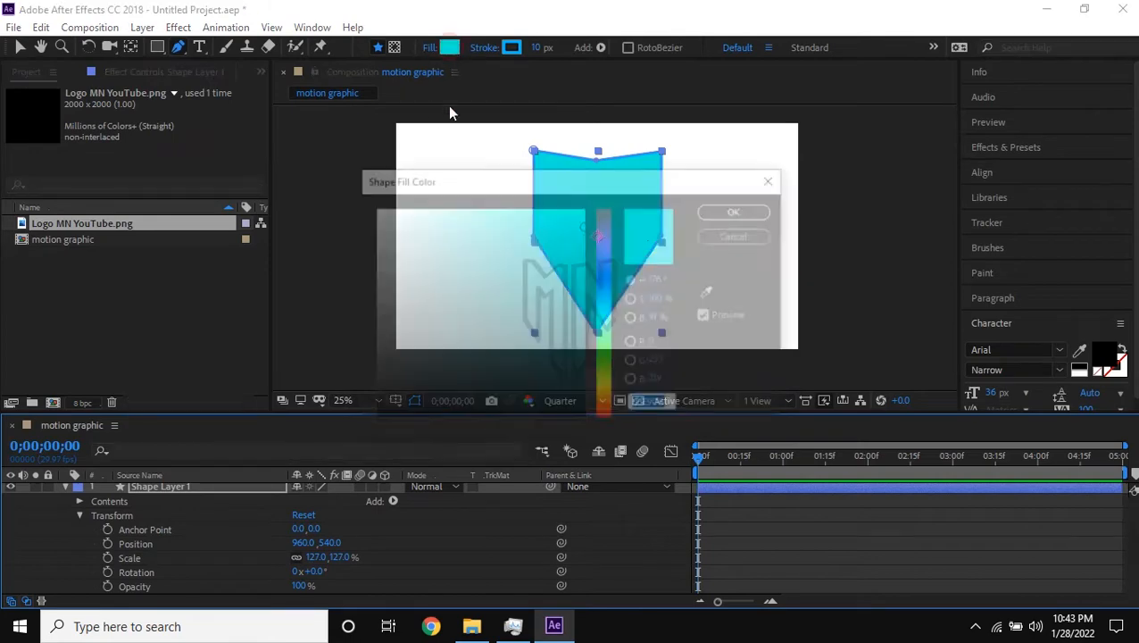
pyautogui.click(732, 237)
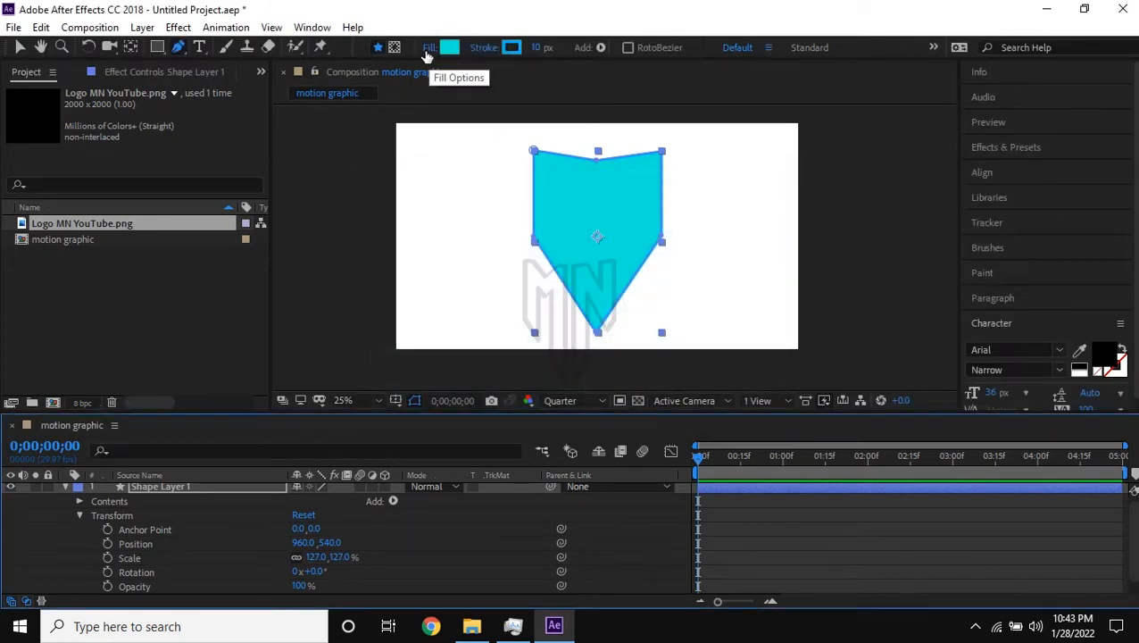
# - Set the shield shape's fill to None so only its outline is drawn
pyautogui.click(427, 51)
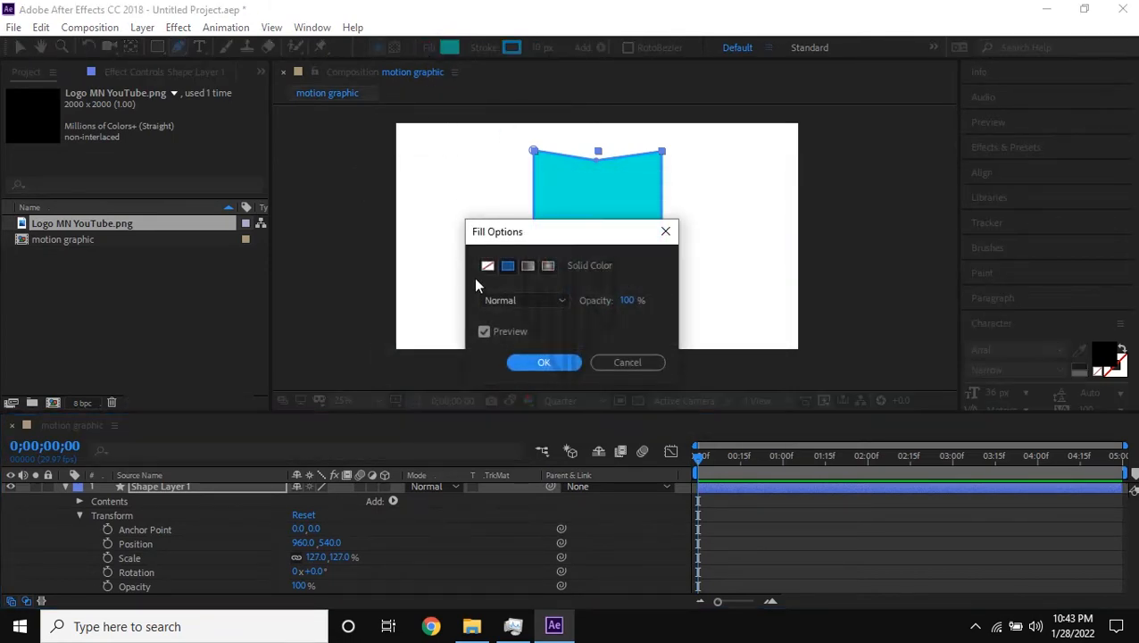
pyautogui.click(487, 267)
pyautogui.click(539, 363)
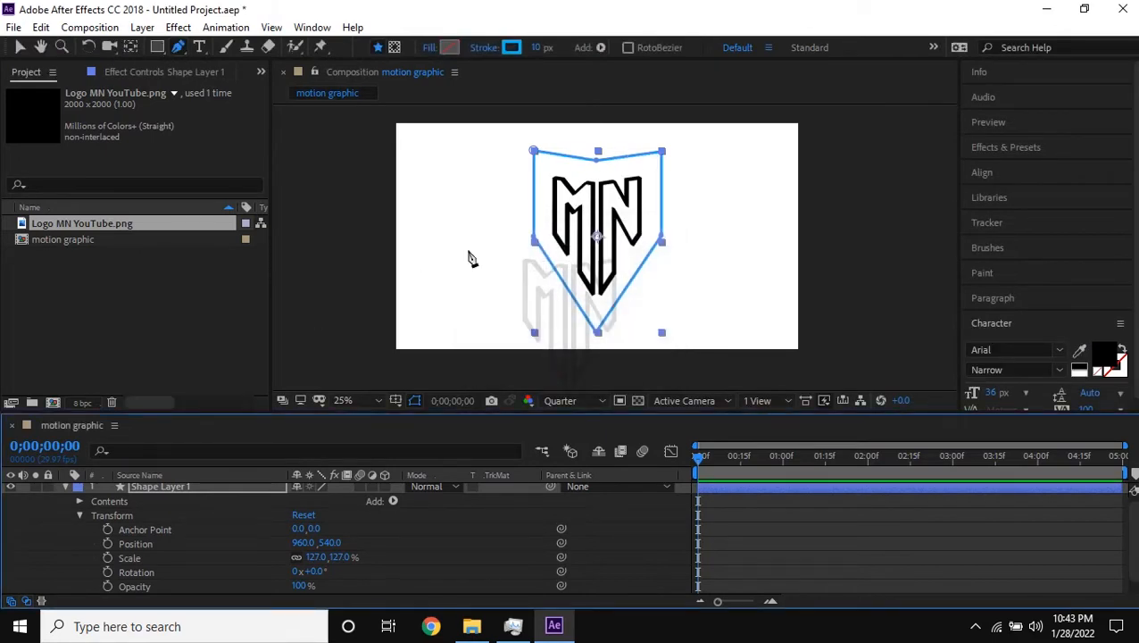
# - Change the shield outline's stroke color to a deeper, saturated blue
pyautogui.click(509, 49)
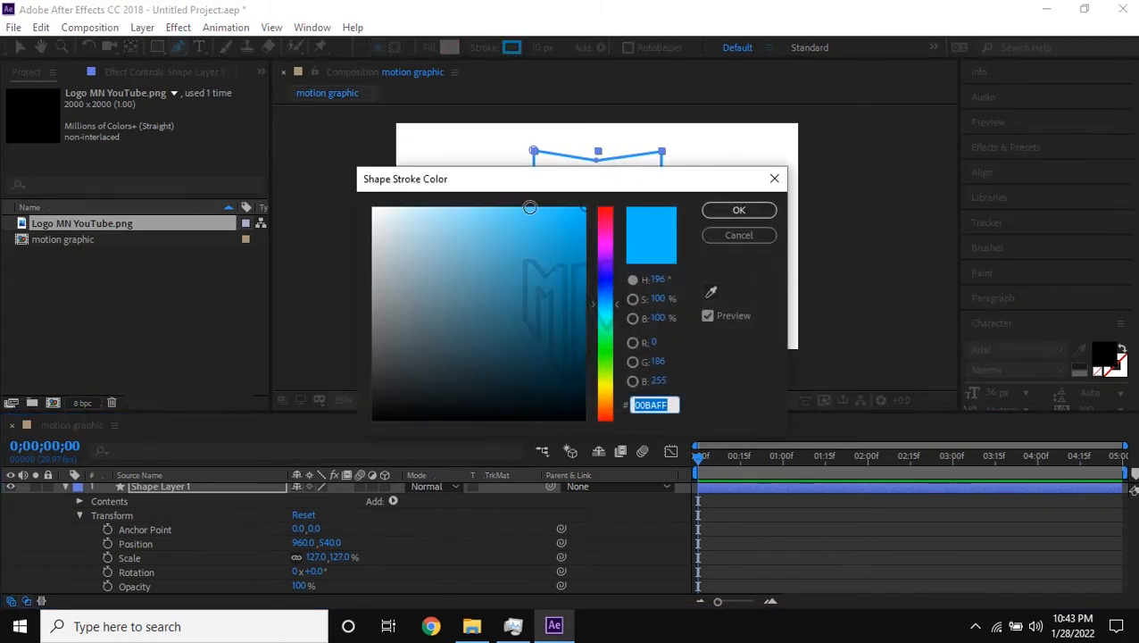
pyautogui.moveTo(531, 232); pyautogui.dragTo(496, 221)
pyautogui.moveTo(608, 305); pyautogui.dragTo(608, 290)
pyautogui.click(739, 211)
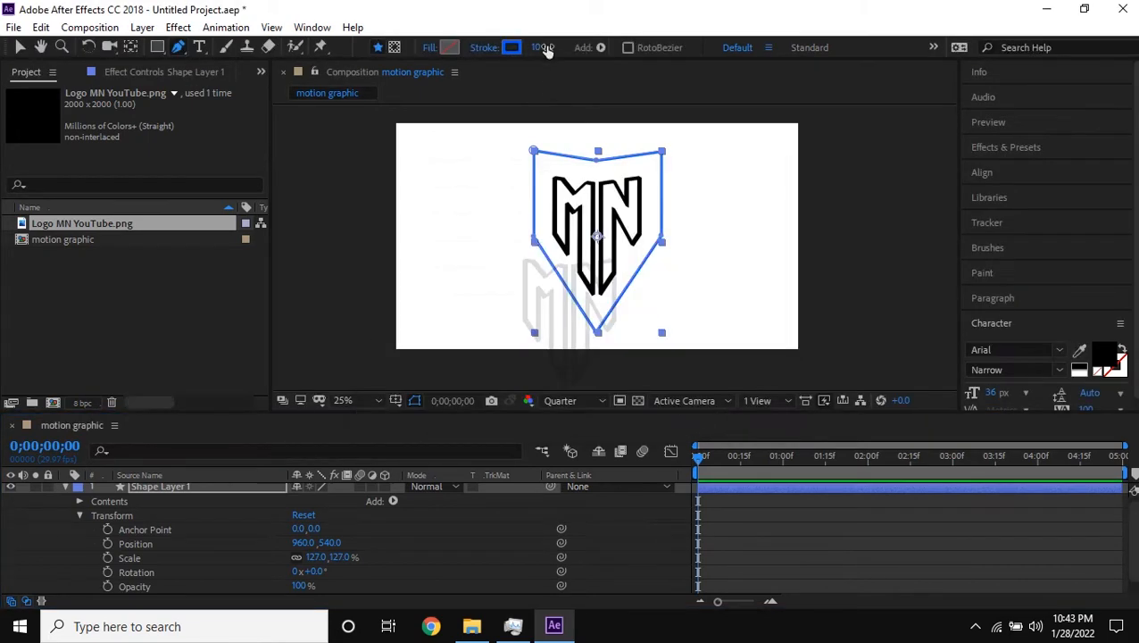
# - Set the shield outline's stroke width to 20 px and deselect the shape
pyautogui.moveTo(547, 48); pyautogui.dragTo(557, 49)
pyautogui.write('20')
pyautogui.click(730, 123)
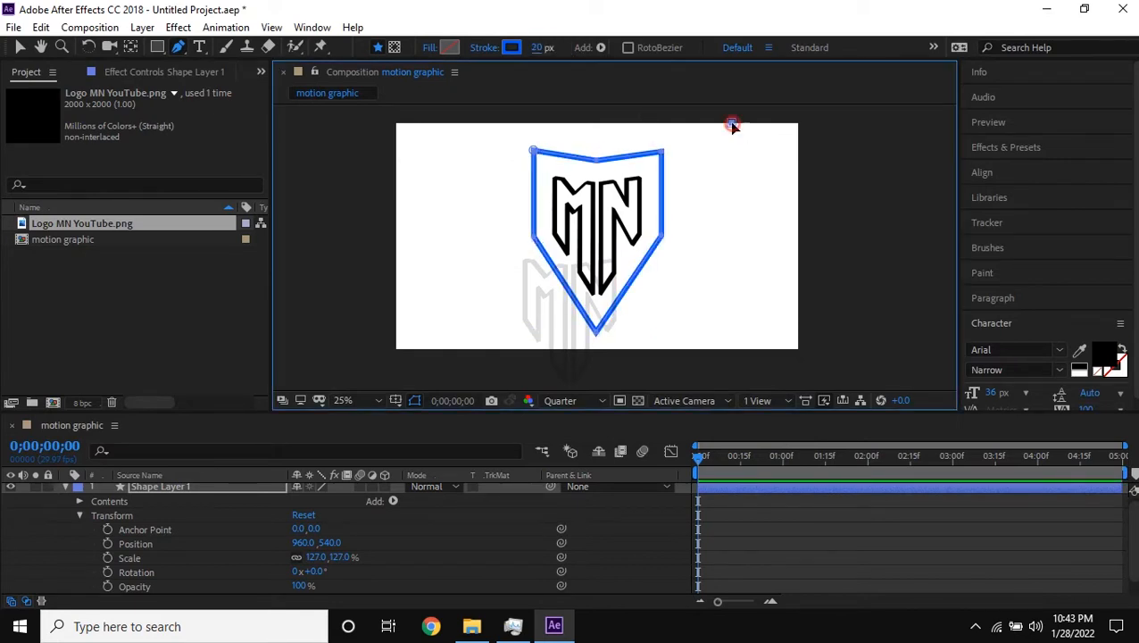
pyautogui.click(20, 47)
pyautogui.click(419, 174)
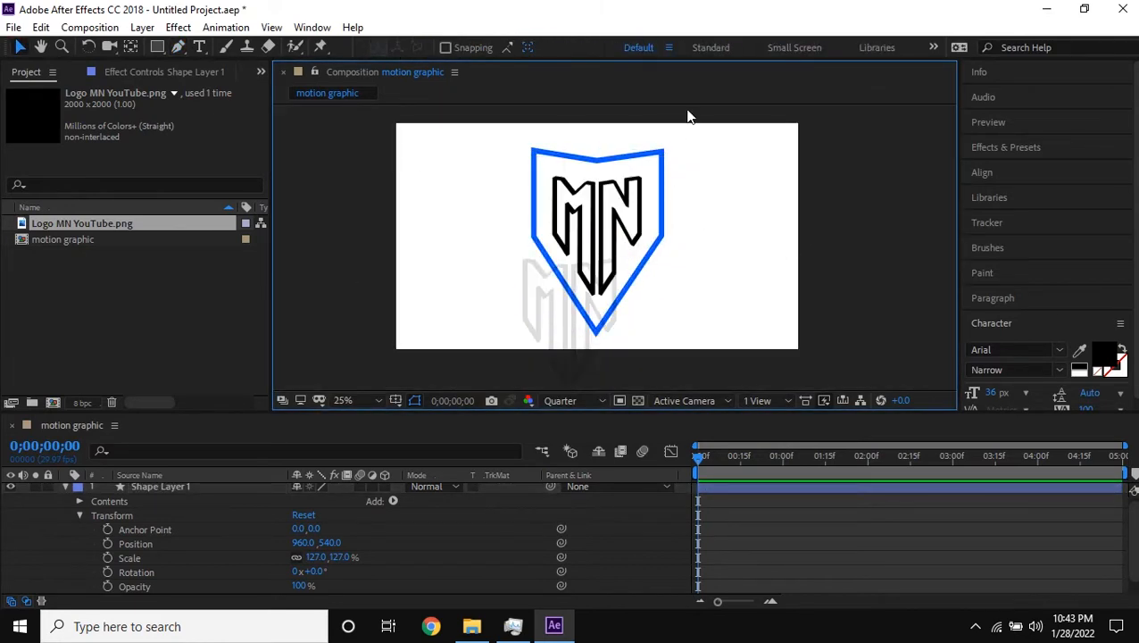
# - Add Trim Paths to the contents of Shape Layer 1 and expand its properties
pyautogui.click(78, 515)
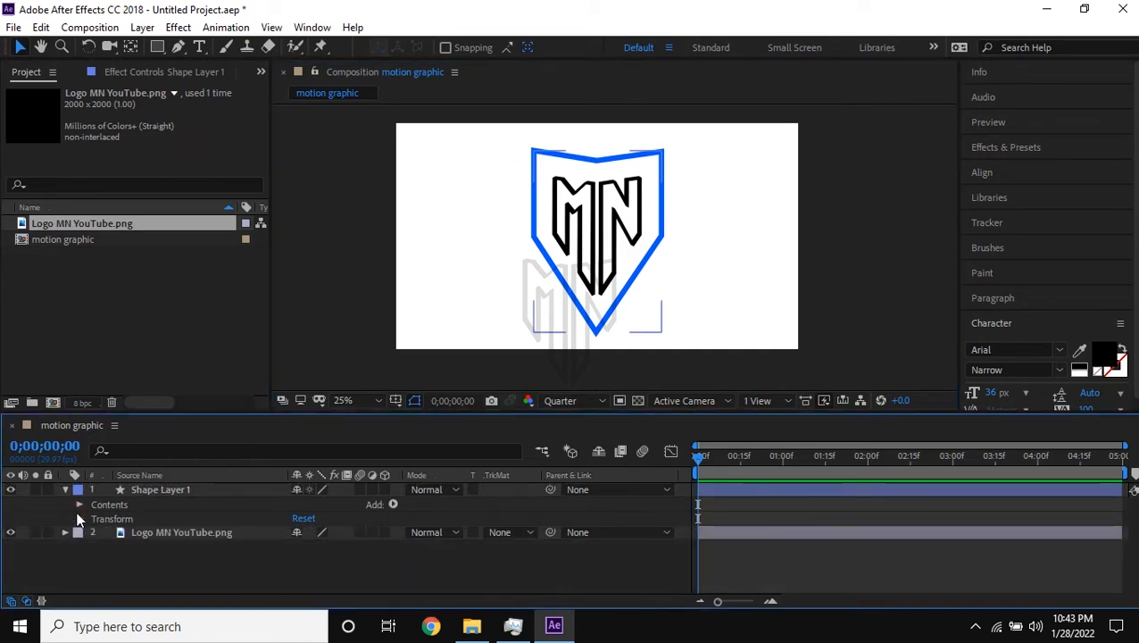
pyautogui.click(124, 505)
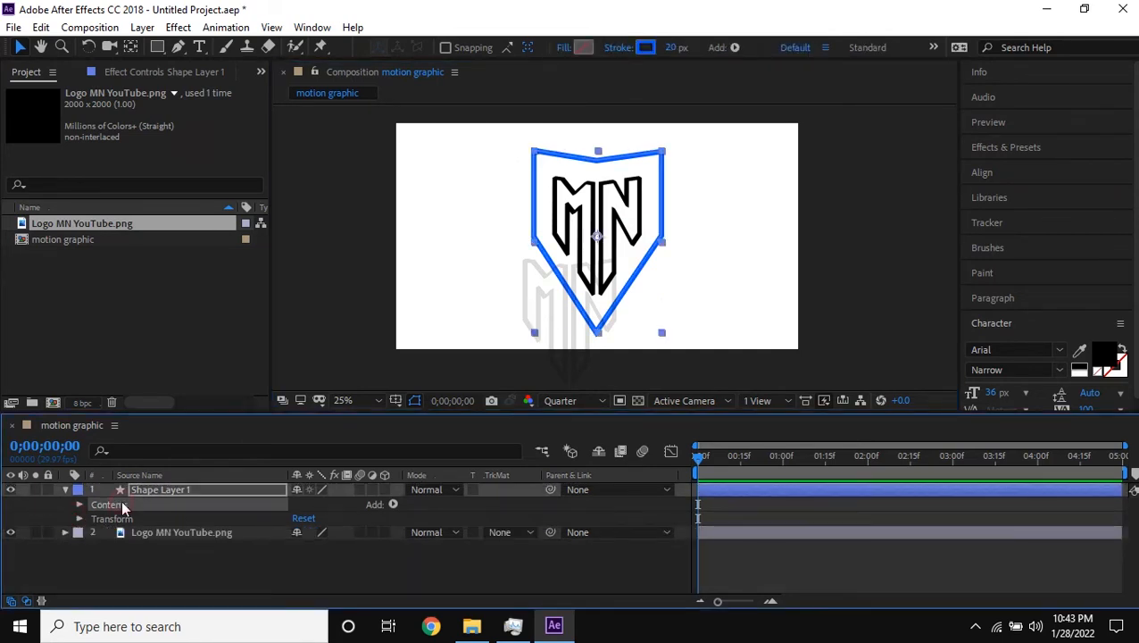
pyautogui.click(393, 503)
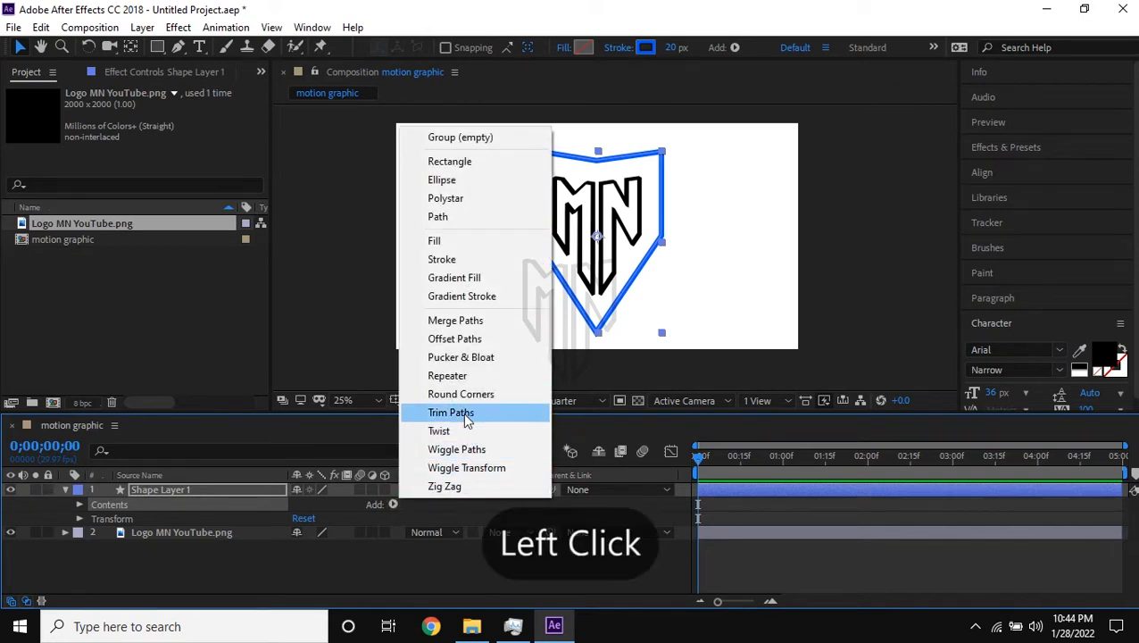
pyautogui.click(462, 412)
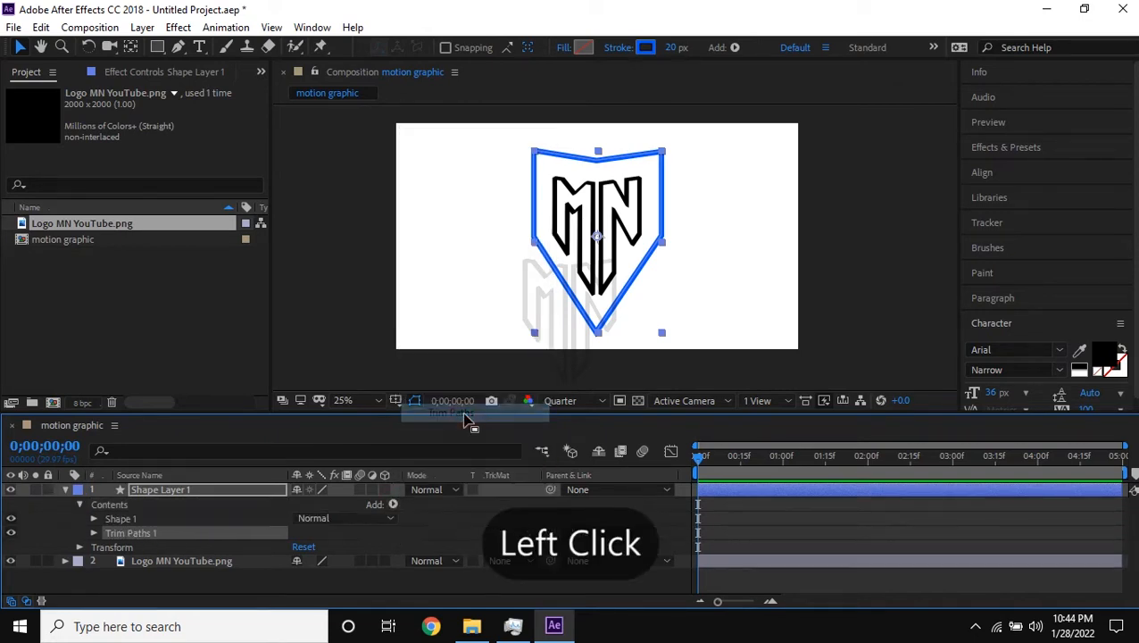
pyautogui.click(93, 532)
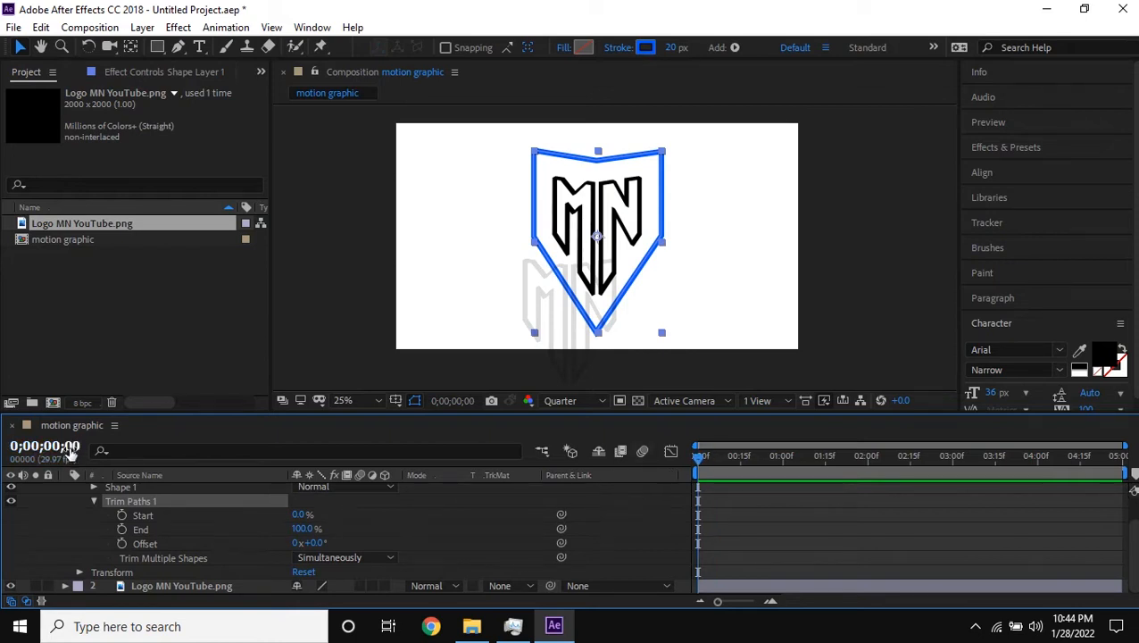
# - Keyframe the Trim Paths Start from 0% at 0 seconds to 100% at 2 seconds and preview the animation
pyautogui.click(121, 515)
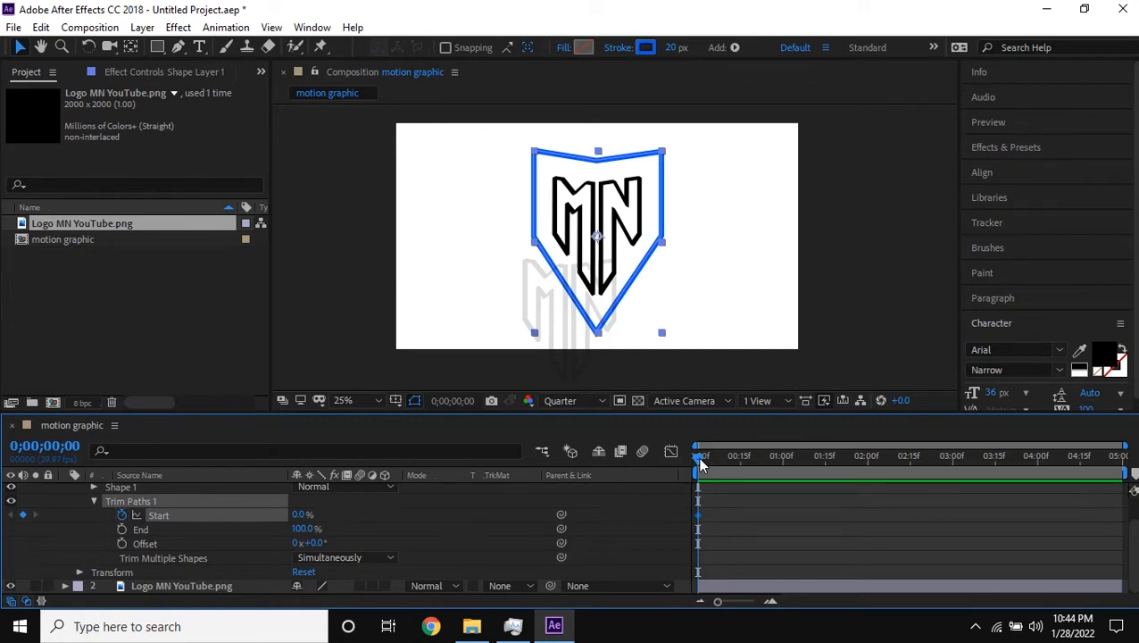
pyautogui.moveTo(700, 461); pyautogui.dragTo(868, 468)
pyautogui.moveTo(301, 517); pyautogui.dragTo(481, 518)
pyautogui.press('space')
pyautogui.click(799, 369)
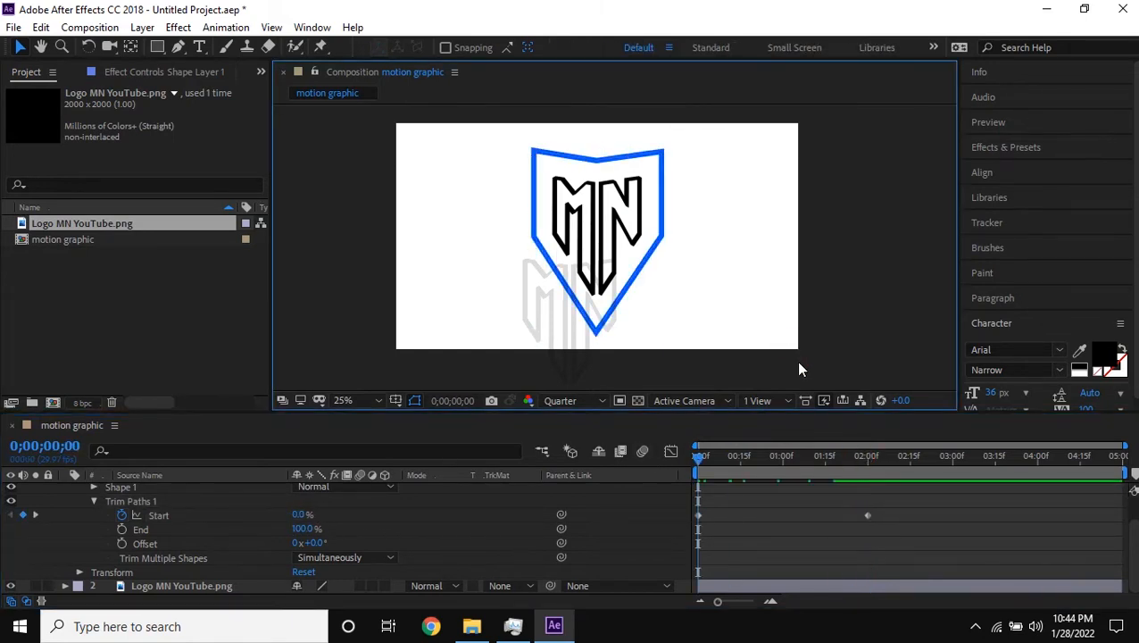
pyautogui.press('space')
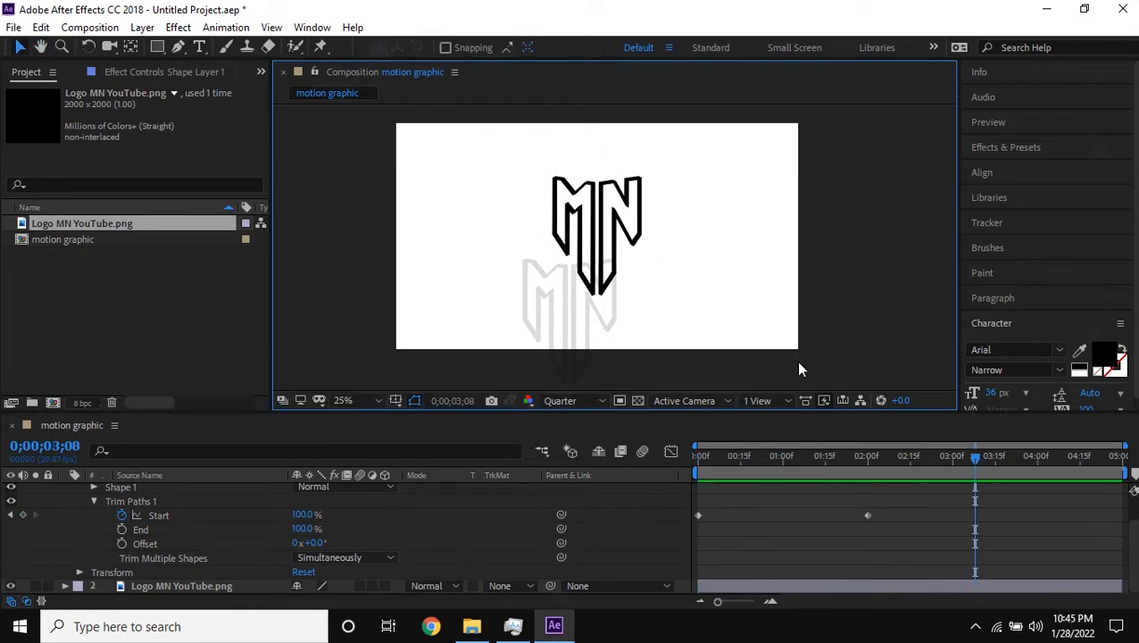
# - Set the Trim Paths End to 0% and add its first keyframe at frame 6
pyautogui.click(722, 457)
pyautogui.moveTo(711, 459); pyautogui.dragTo(697, 460)
pyautogui.click(213, 530)
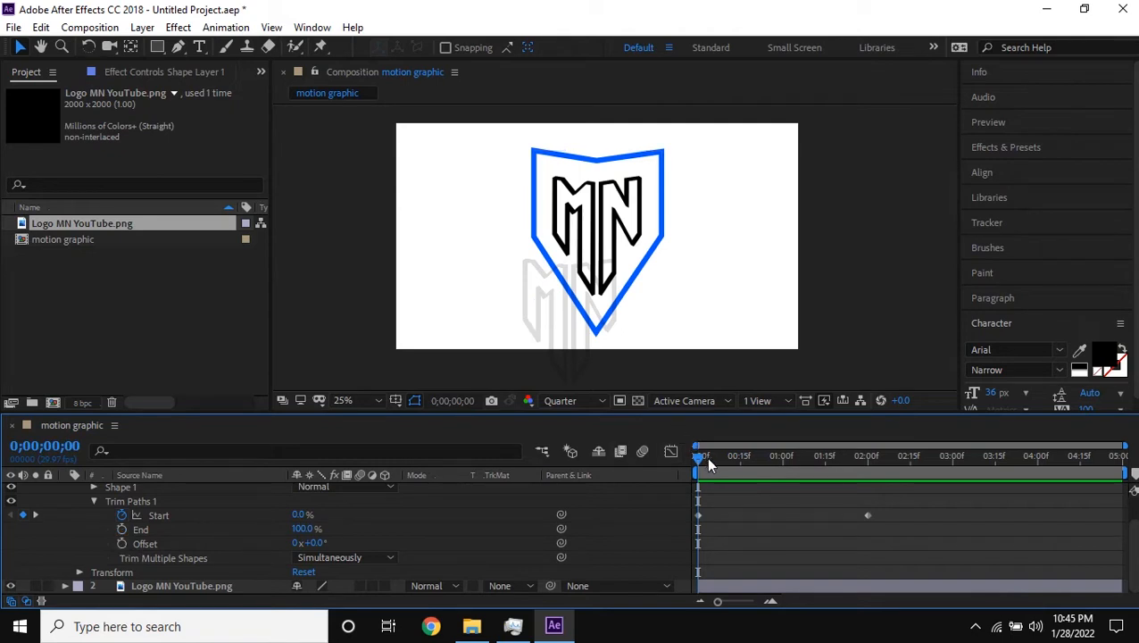
pyautogui.click(744, 457)
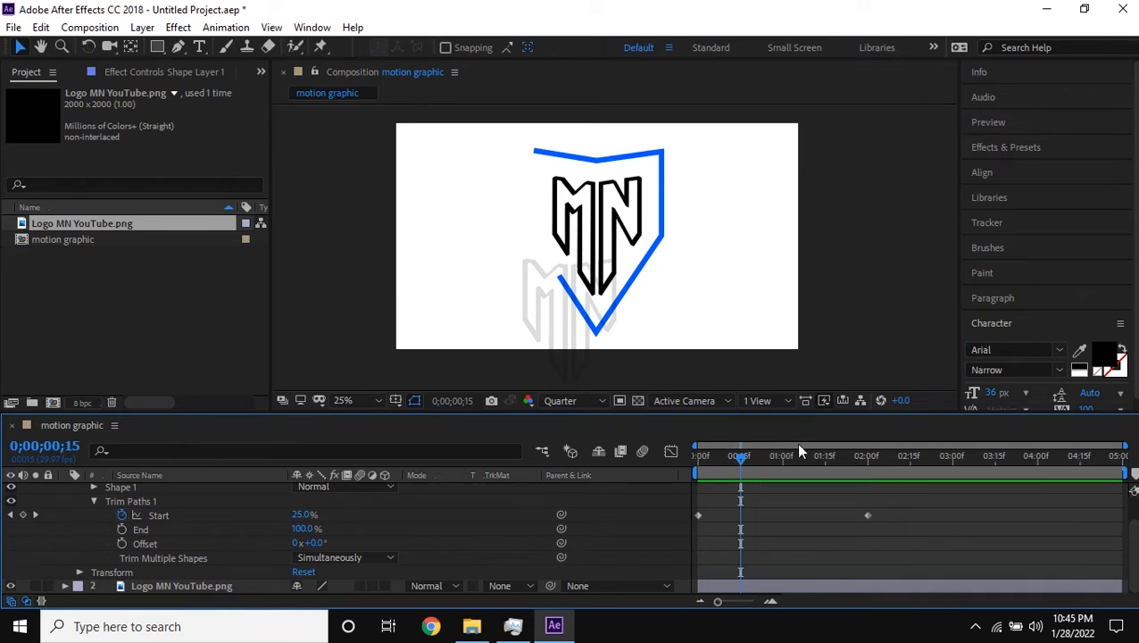
pyautogui.moveTo(303, 529); pyautogui.dragTo(197, 527)
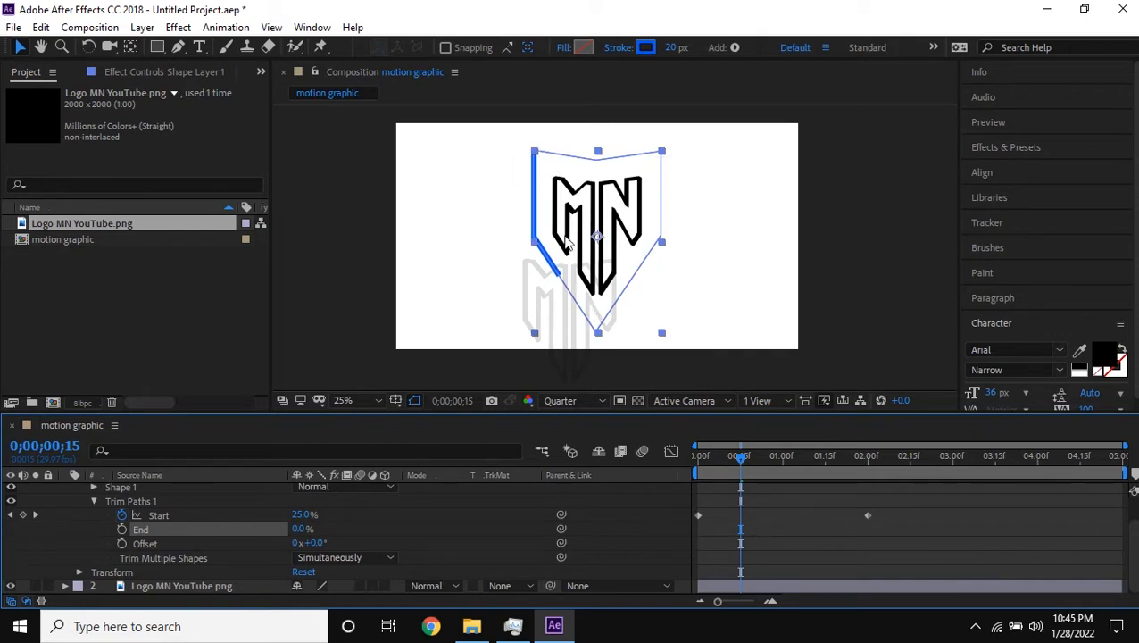
pyautogui.moveTo(739, 460); pyautogui.dragTo(714, 461)
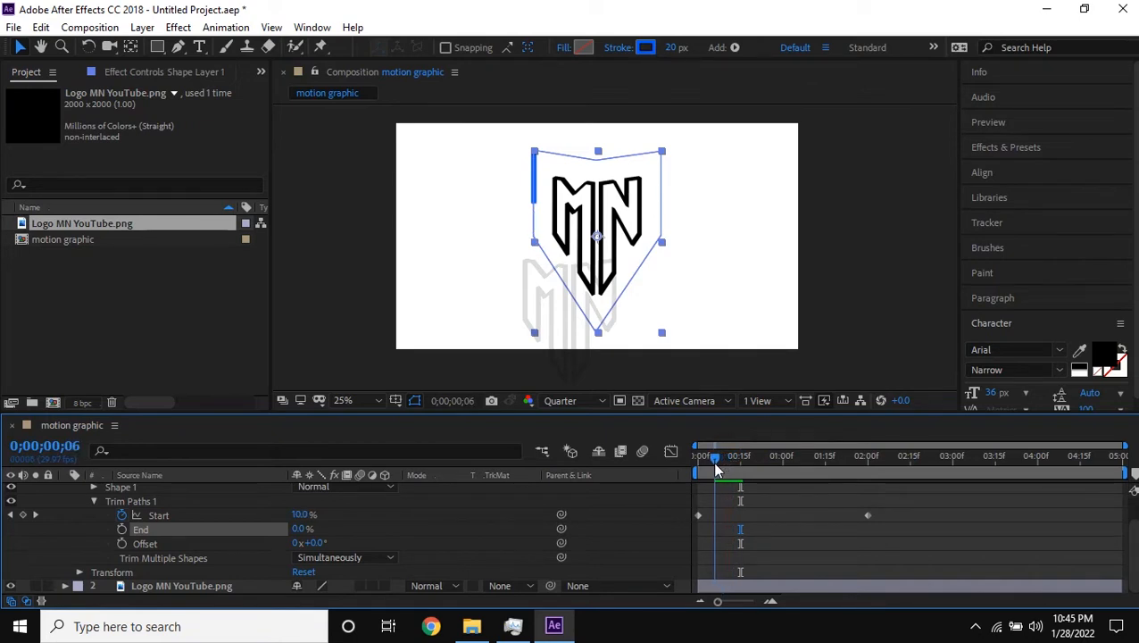
pyautogui.click(122, 530)
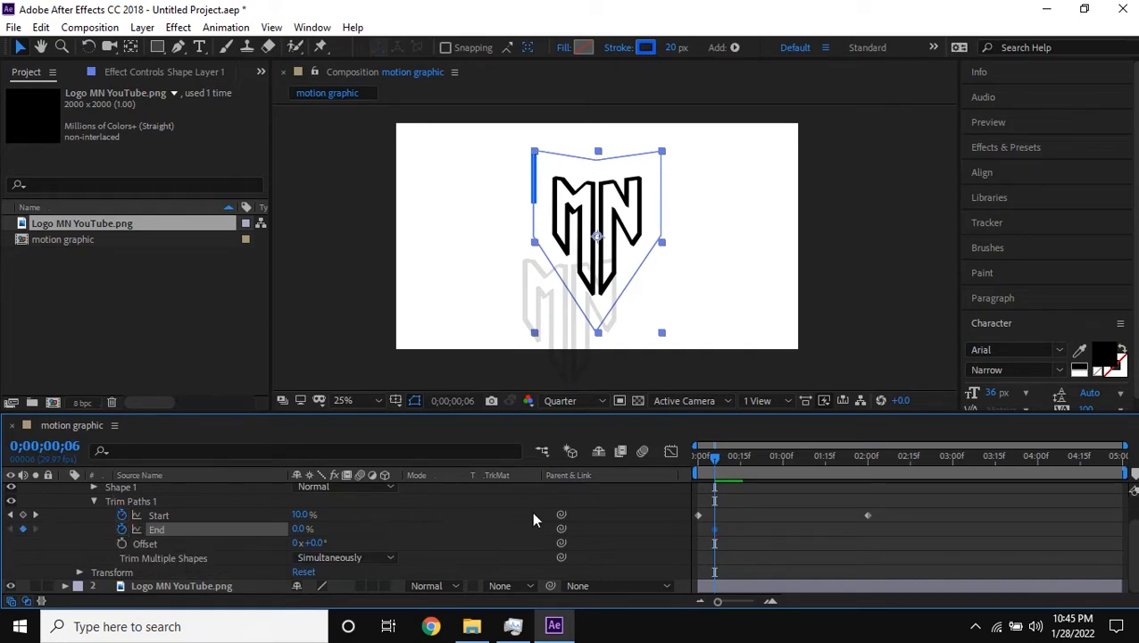
# - Keyframe the Trim Paths End at 100%, place that keyframe slightly before the last Start keyframe, and preview from the beginning
pyautogui.moveTo(712, 456)
pyautogui.mouseDown()
pyautogui.moveTo(784, 476)
pyautogui.moveTo(808, 470)
pyautogui.moveTo(772, 476)
pyautogui.moveTo(818, 484)
pyautogui.moveTo(785, 496)
pyautogui.moveTo(779, 487)
pyautogui.mouseUp()
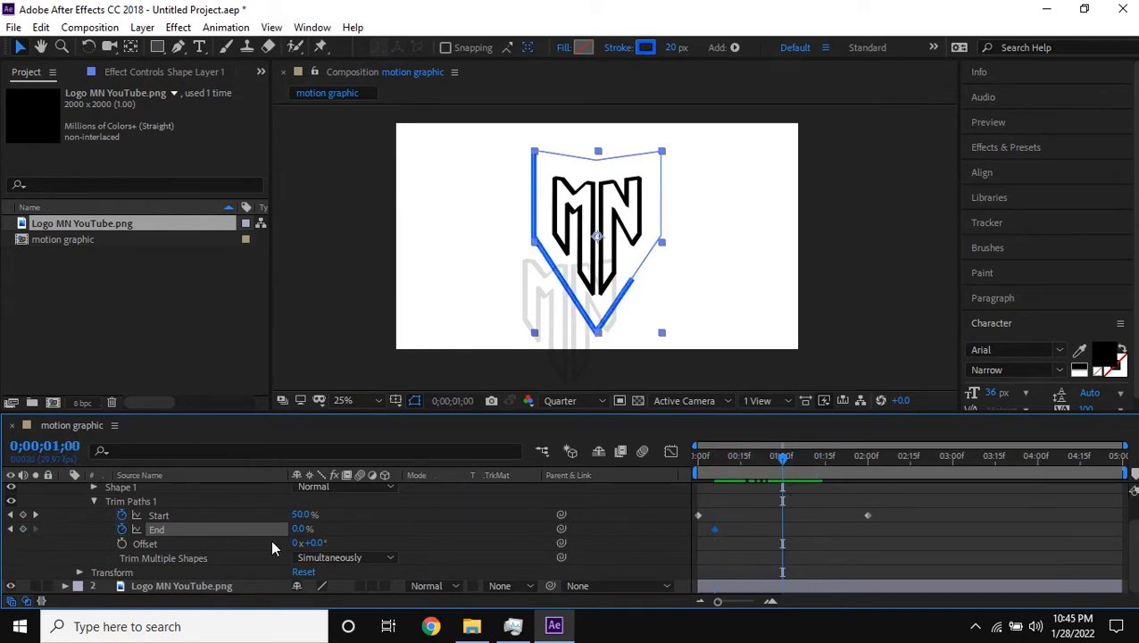
pyautogui.moveTo(306, 533); pyautogui.dragTo(459, 533)
pyautogui.moveTo(781, 457); pyautogui.dragTo(748, 492)
pyautogui.moveTo(782, 529); pyautogui.dragTo(850, 530)
pyautogui.moveTo(748, 458)
pyautogui.mouseDown()
pyautogui.moveTo(768, 485)
pyautogui.moveTo(726, 510)
pyautogui.moveTo(667, 498)
pyautogui.mouseUp()
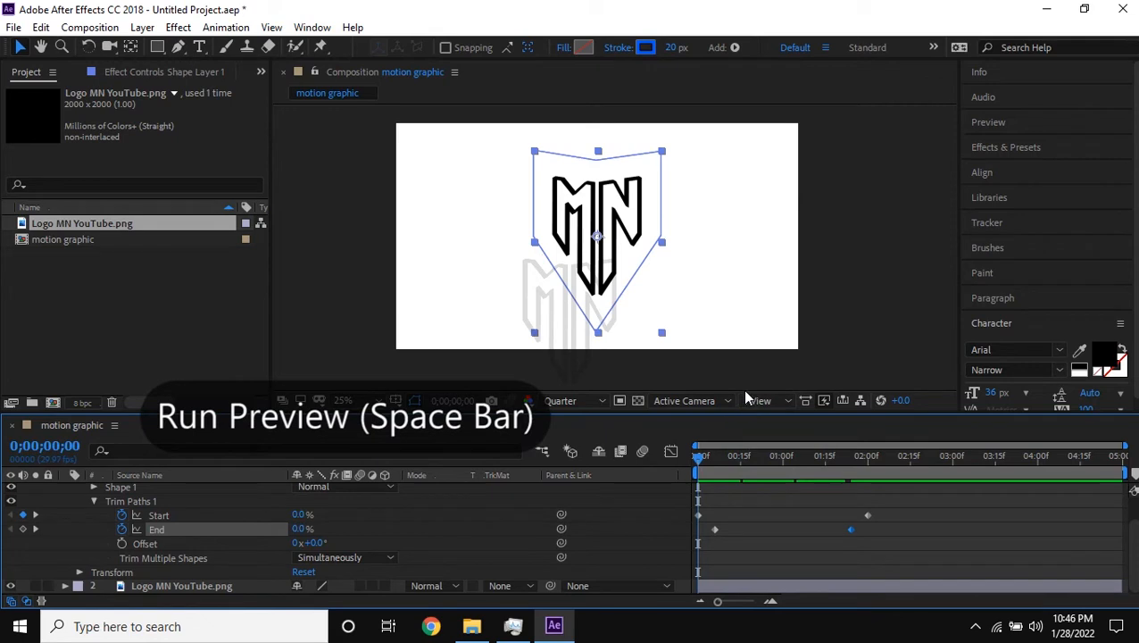
pyautogui.press('space')
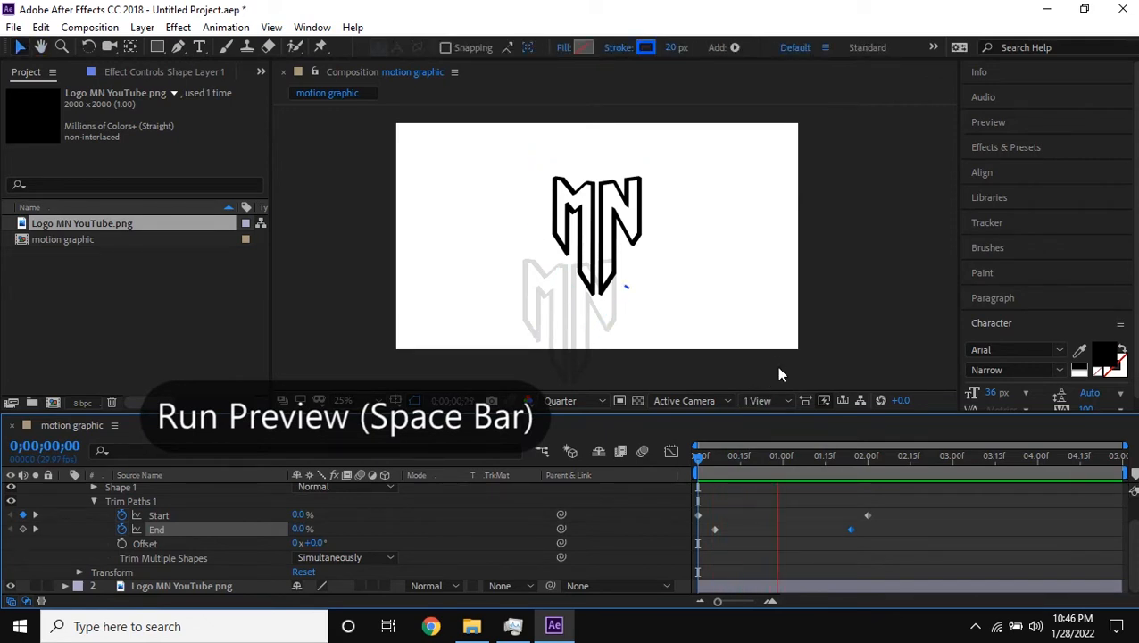
# - Move the two End keyframes closer together, to frame 15 and to 1 second 15 frames, and preview the line animation
pyautogui.click(872, 457)
pyautogui.click(846, 461)
pyautogui.moveTo(851, 528); pyautogui.dragTo(840, 531)
pyautogui.moveTo(716, 530); pyautogui.dragTo(727, 530)
pyautogui.moveTo(698, 460); pyautogui.dragTo(783, 462)
pyautogui.moveTo(727, 531); pyautogui.dragTo(741, 531)
pyautogui.moveTo(839, 531); pyautogui.dragTo(826, 530)
pyautogui.press('space')
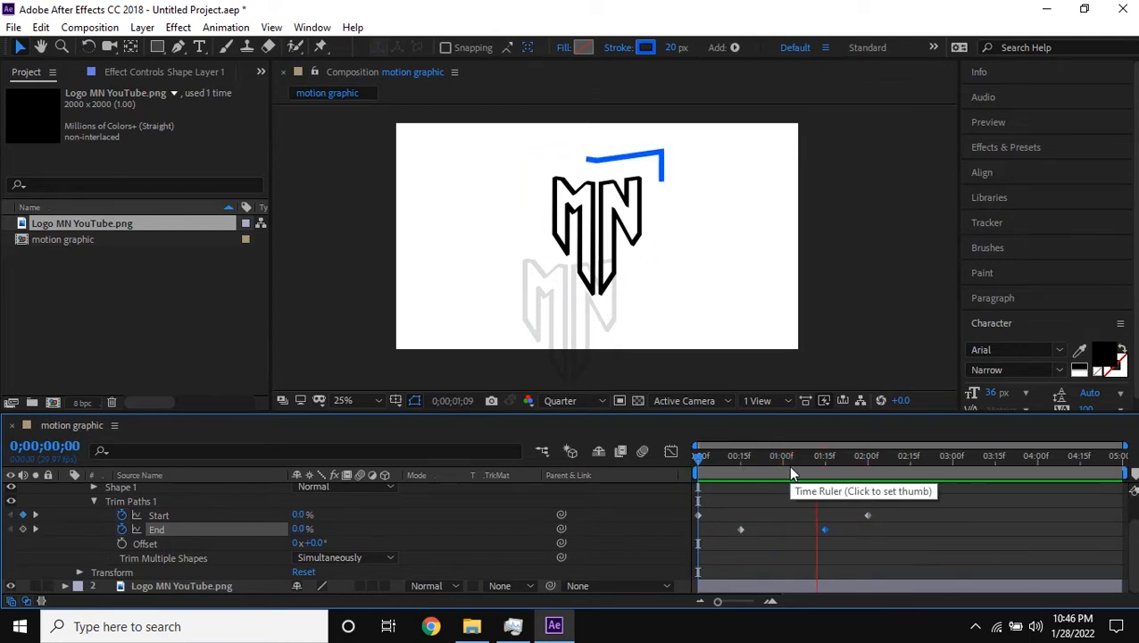
pyautogui.press('space')
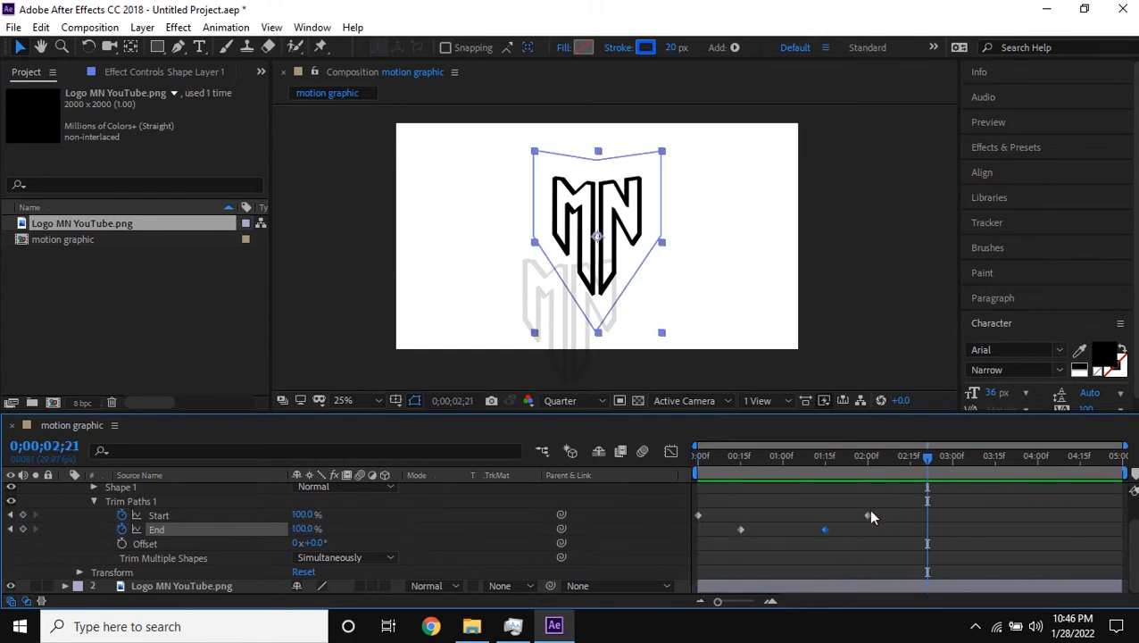
# - Return the playhead to the start, then collapse Shape Layer 1 and select the Logo MN YouTube.png layer
pyautogui.click(871, 518)
pyautogui.moveTo(925, 457); pyautogui.dragTo(574, 471)
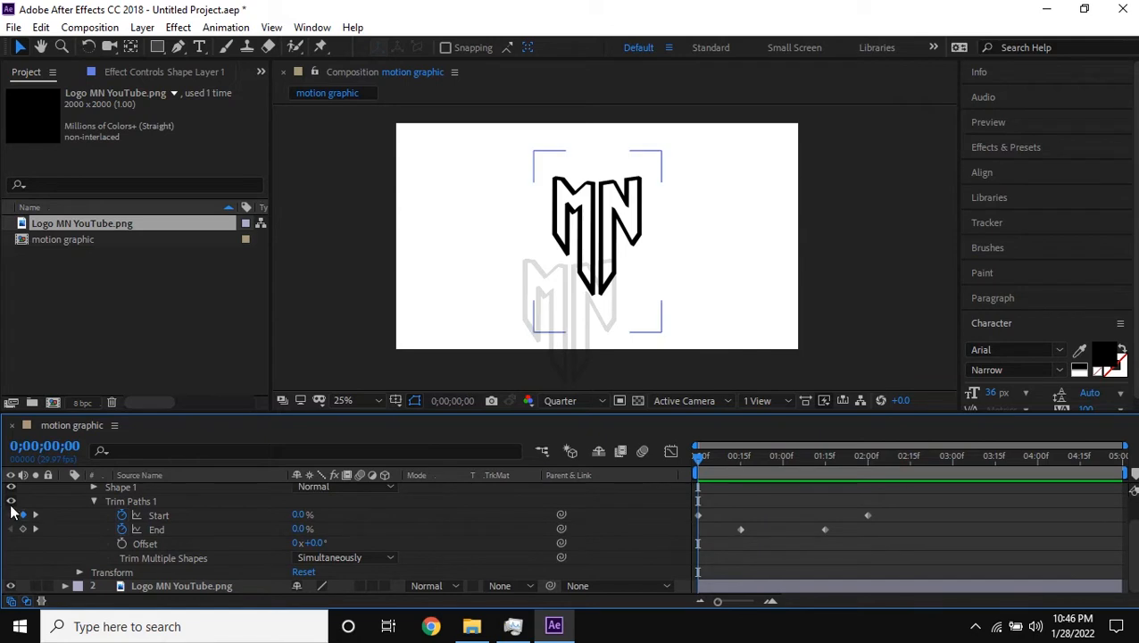
pyautogui.scroll(1, 91, 500)
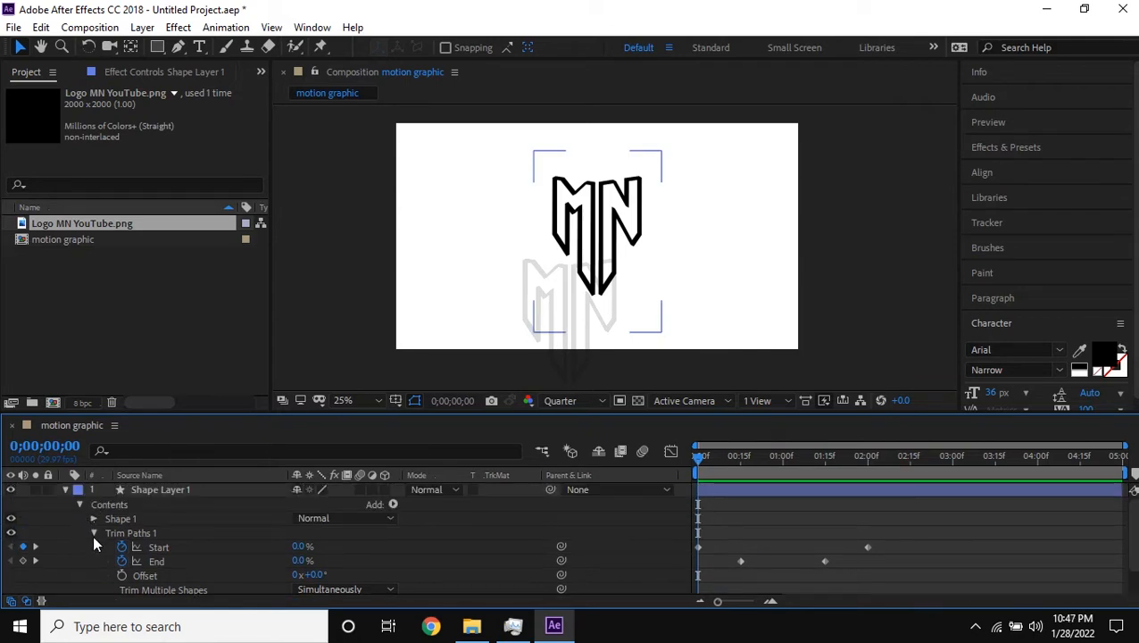
pyautogui.click(94, 533)
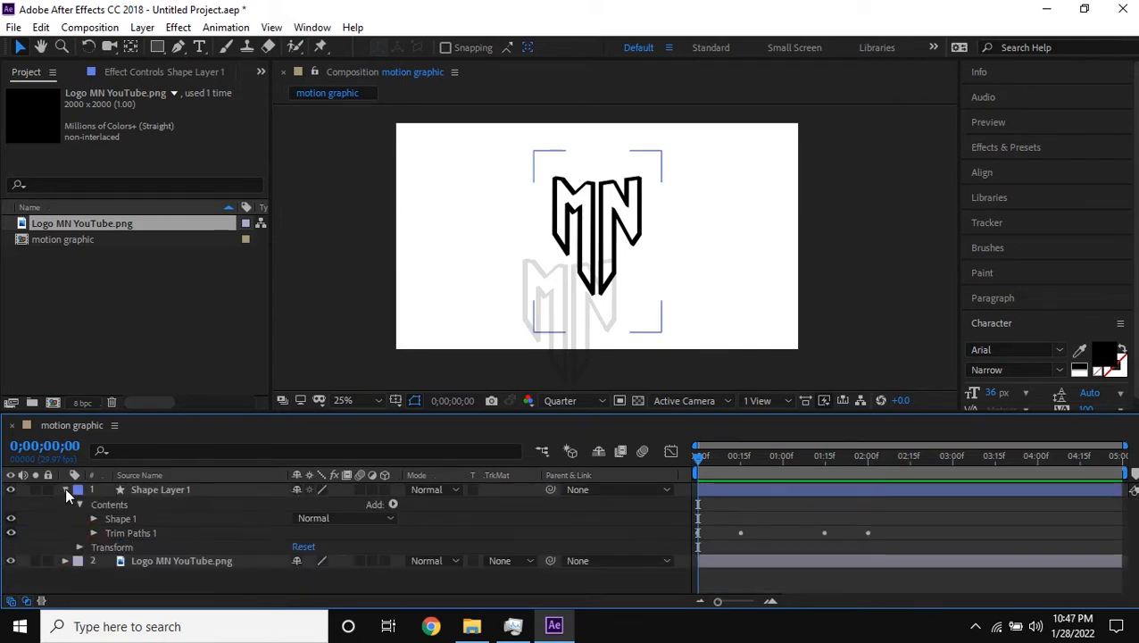
pyautogui.click(65, 489)
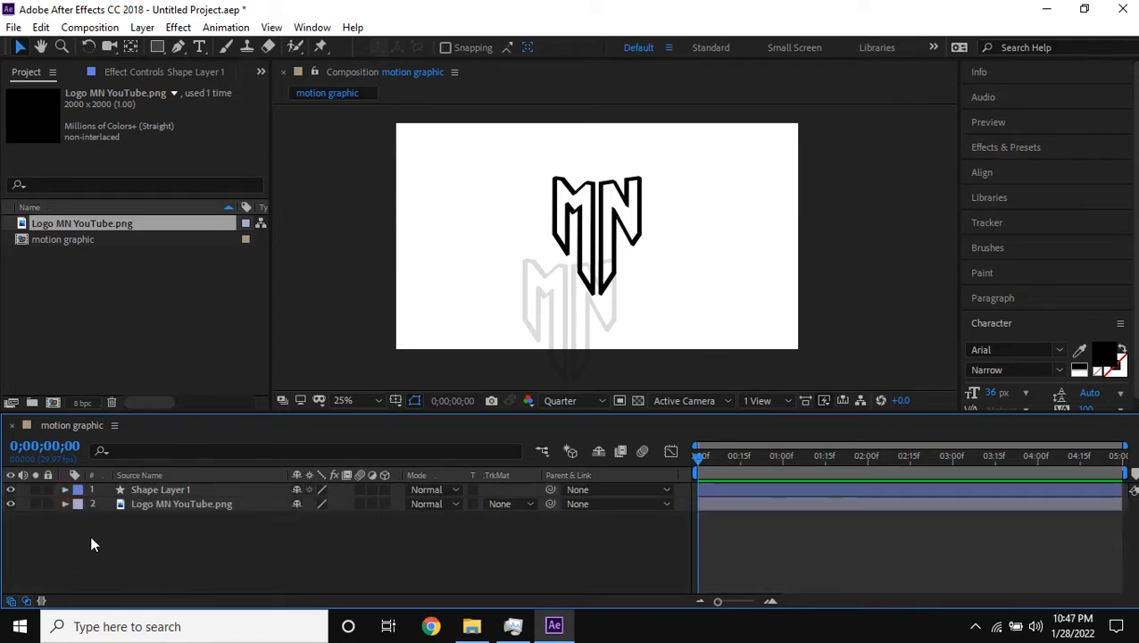
pyautogui.click(150, 504)
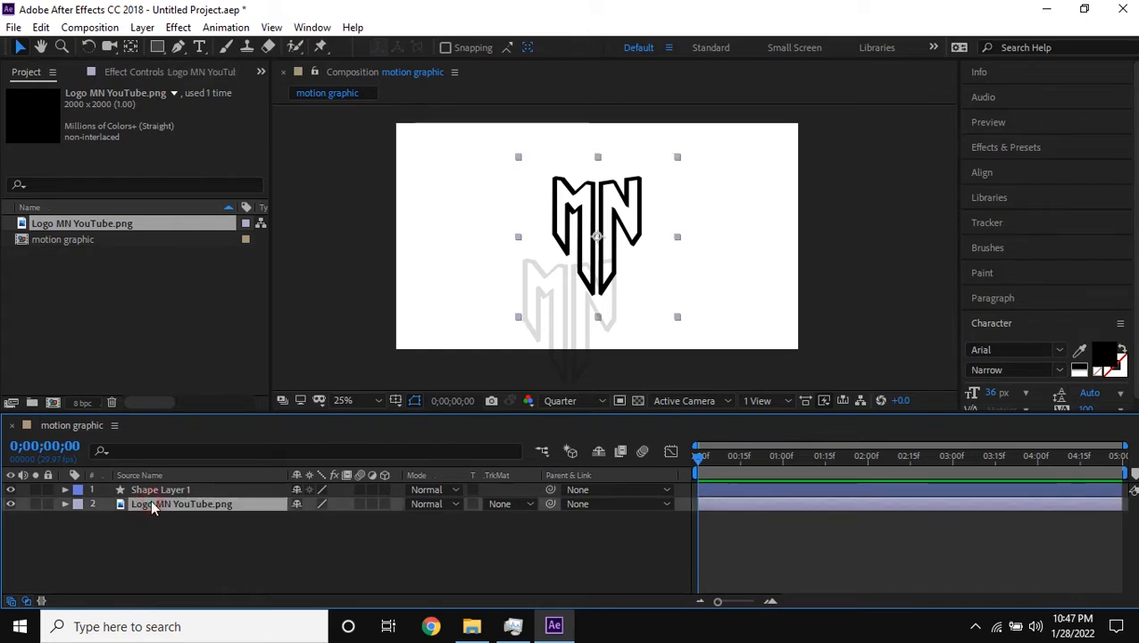
pyautogui.click(65, 503)
pyautogui.click(63, 503)
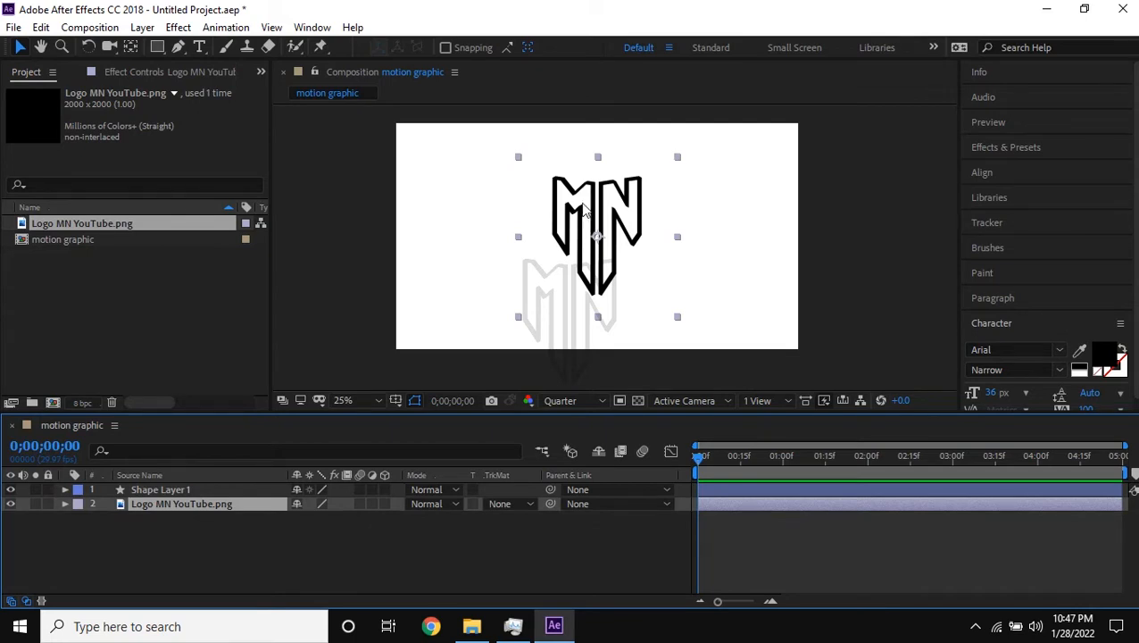
pyautogui.scroll(2, 637, 229)
pyautogui.scroll(-2, 637, 229)
pyautogui.click(64, 504)
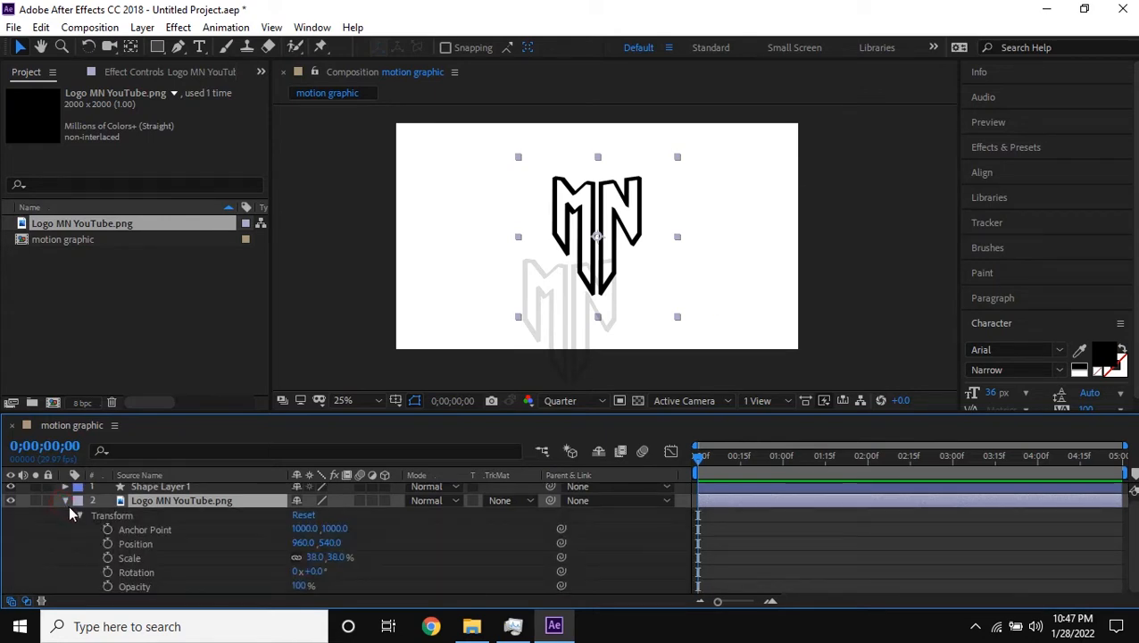
pyautogui.click(65, 500)
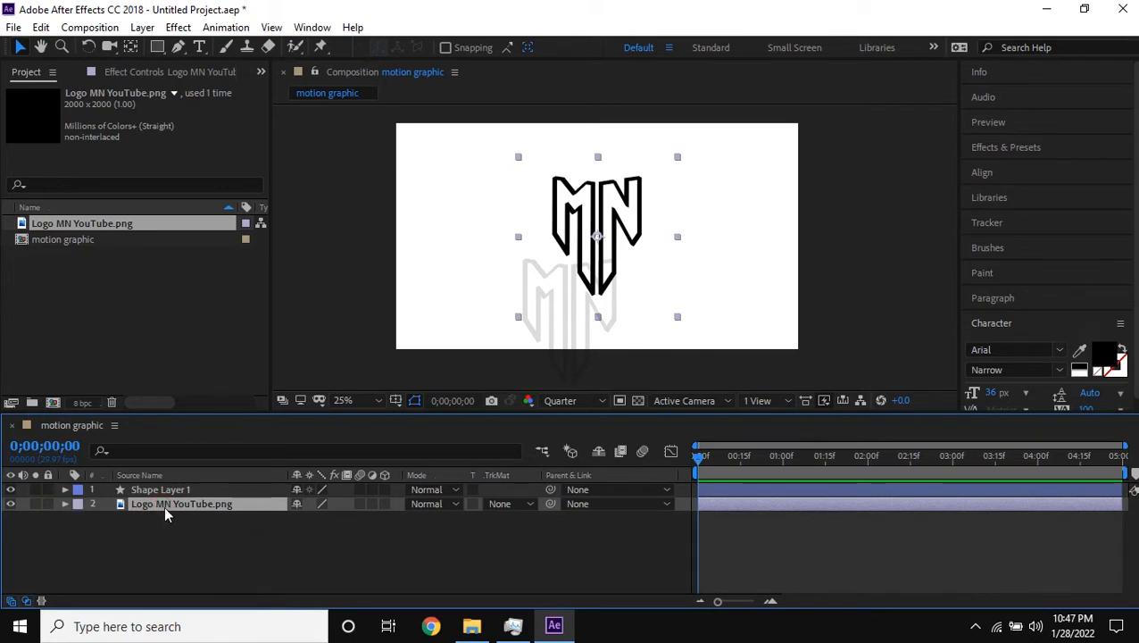
# - Draw a rectangular mask around the letter M on the Logo MN YouTube.png layer
pyautogui.click(158, 49)
pyautogui.scroll(2, 545, 165)
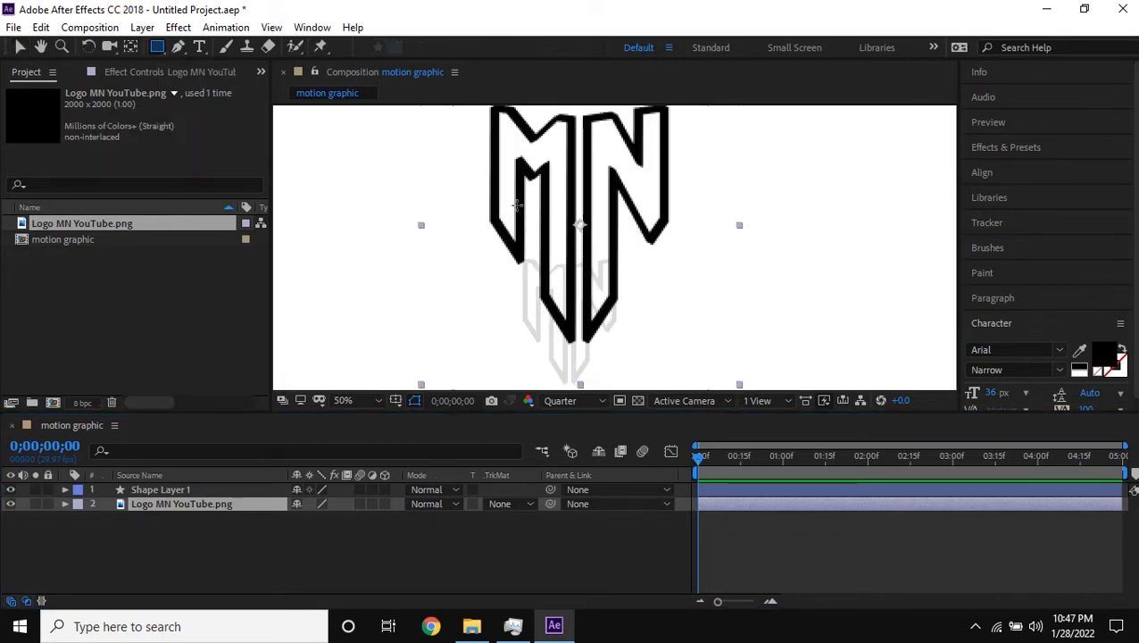
pyautogui.moveTo(546, 178); pyautogui.dragTo(556, 201)
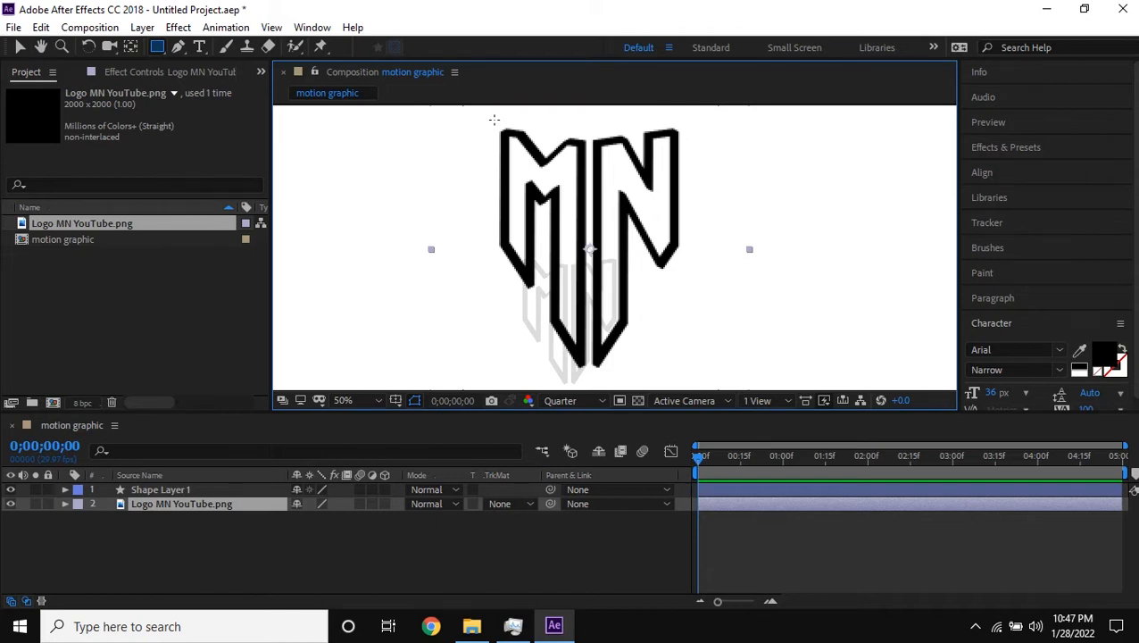
pyautogui.moveTo(494, 119)
pyautogui.mouseDown()
pyautogui.moveTo(589, 259)
pyautogui.moveTo(589, 375)
pyautogui.mouseUp()
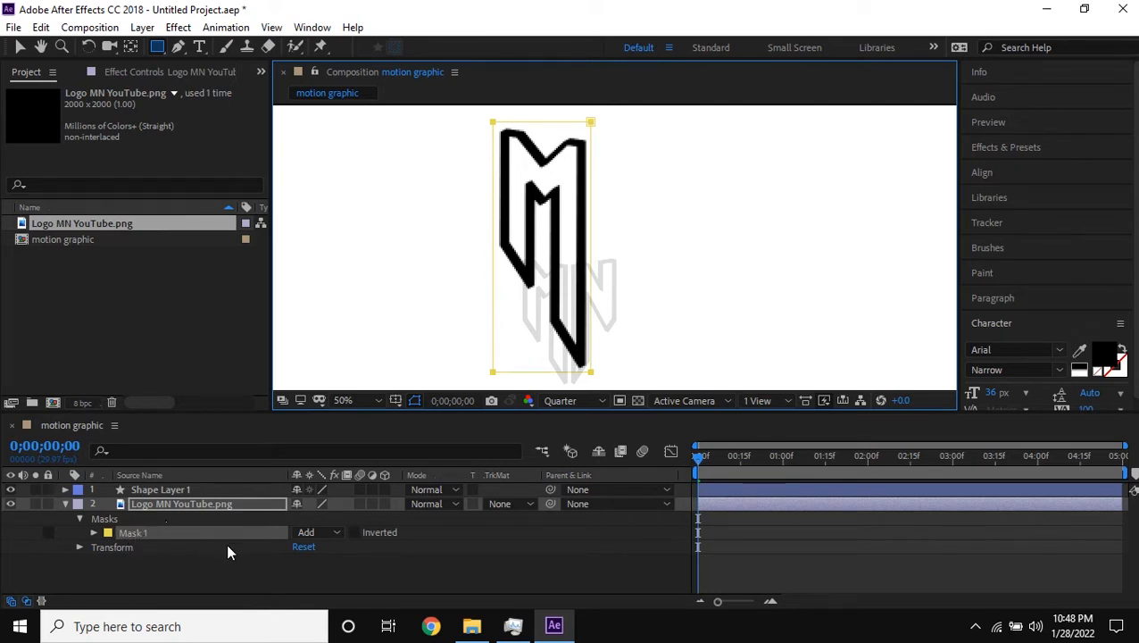
# - Toggle Mask 1's inversion to compare the M and N portions of the logo, leaving the mask uninverted around the M
pyautogui.click(354, 532)
pyautogui.click(356, 531)
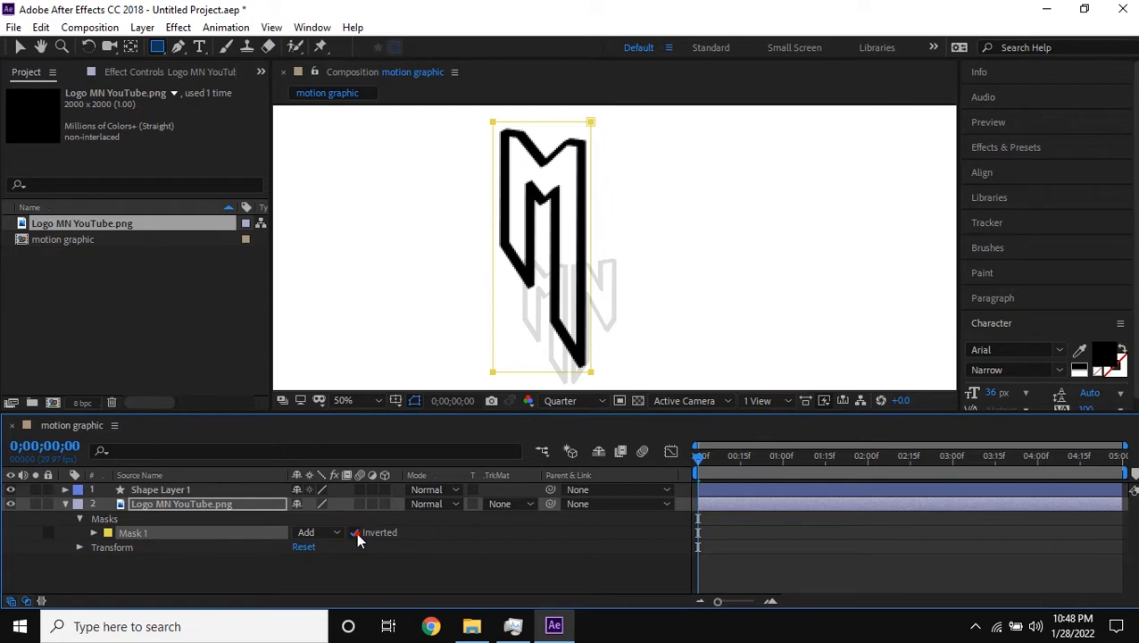
pyautogui.click(356, 533)
pyautogui.click(356, 531)
pyautogui.click(356, 532)
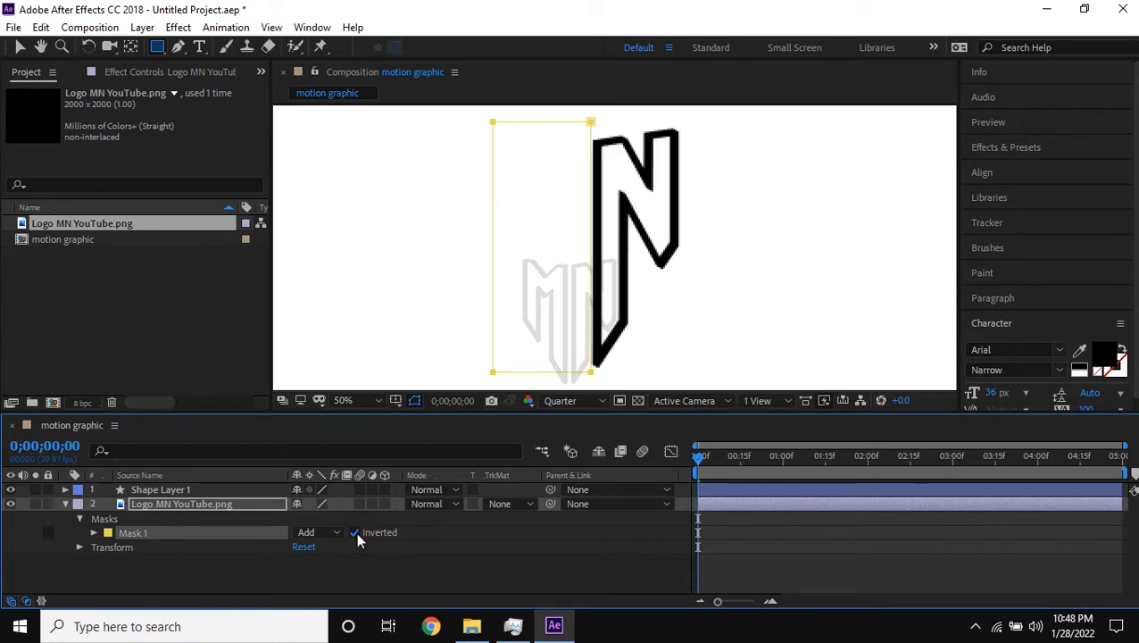
pyautogui.click(356, 532)
pyautogui.click(356, 532)
pyautogui.click(356, 531)
pyautogui.click(356, 531)
pyautogui.click(356, 532)
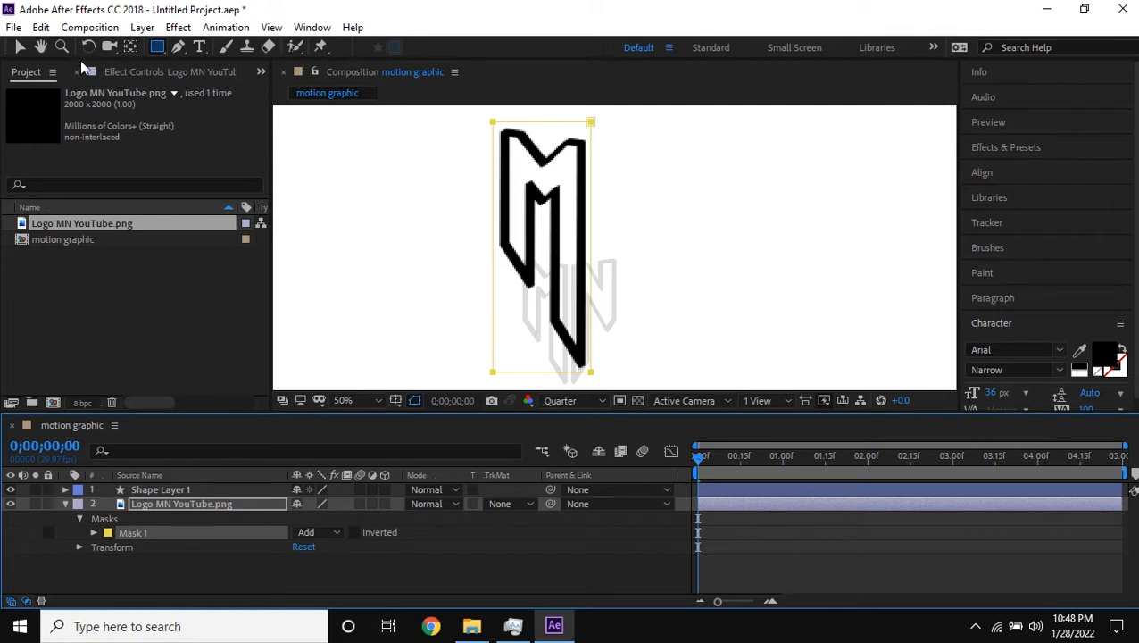
# - Rename the Logo MN YouTube.png layer to Logo M, collapse its properties and deselect it
pyautogui.click(20, 47)
pyautogui.click(372, 177)
pyautogui.scroll(-2, 853, 214)
pyautogui.scroll(2, 632, 203)
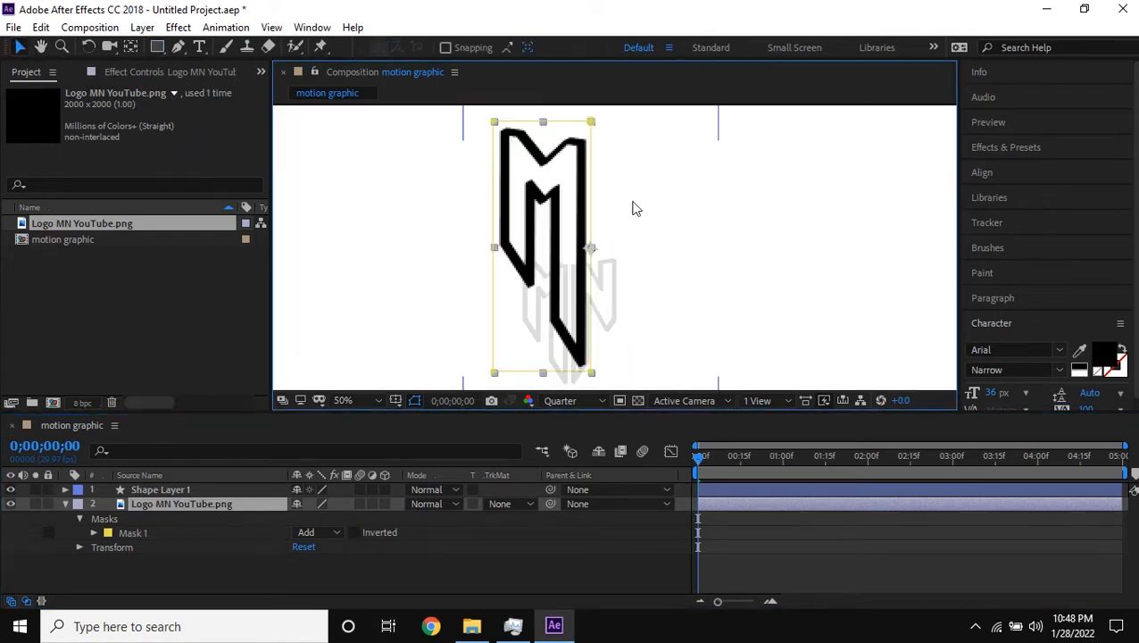
pyautogui.scroll(-2, 728, 201)
pyautogui.rightClick(186, 507)
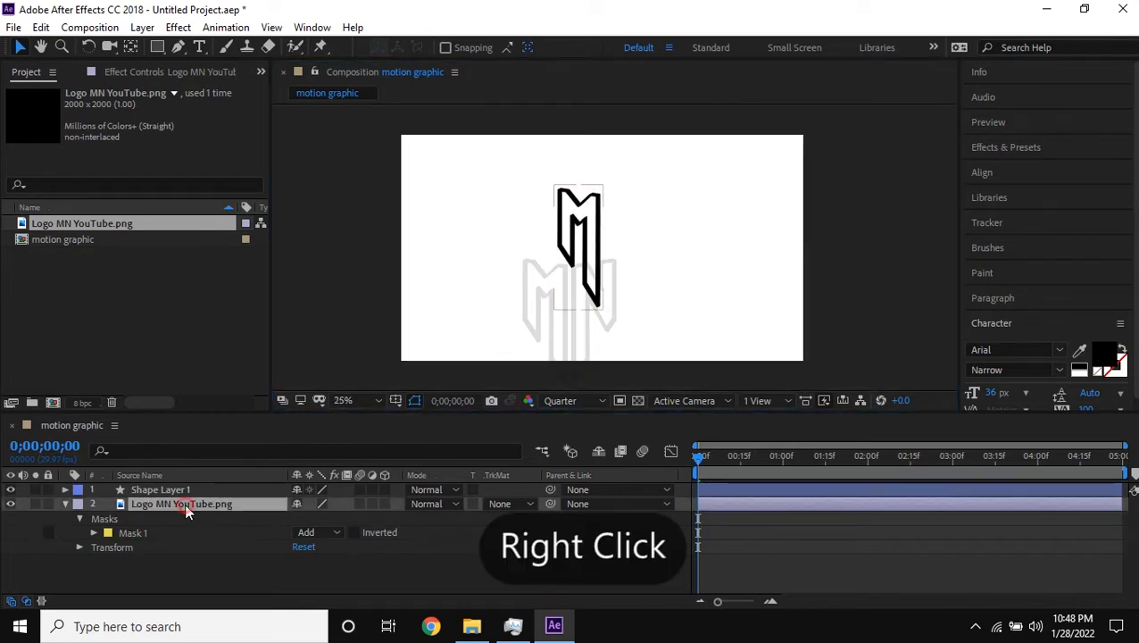
pyautogui.click(272, 489)
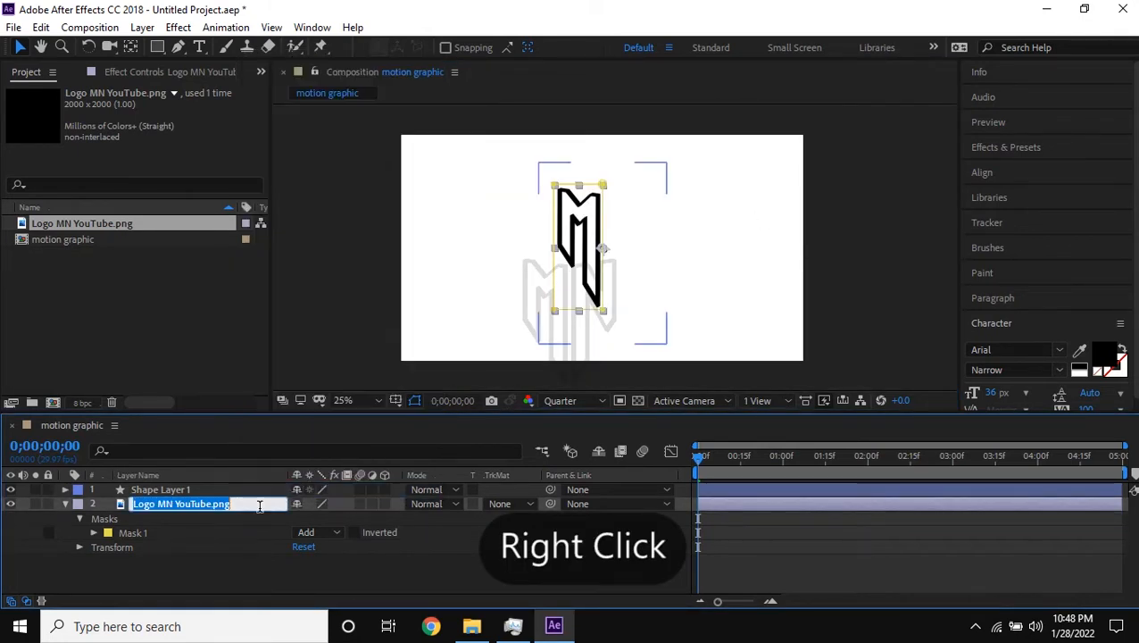
pyautogui.moveTo(260, 506); pyautogui.dragTo(166, 506)
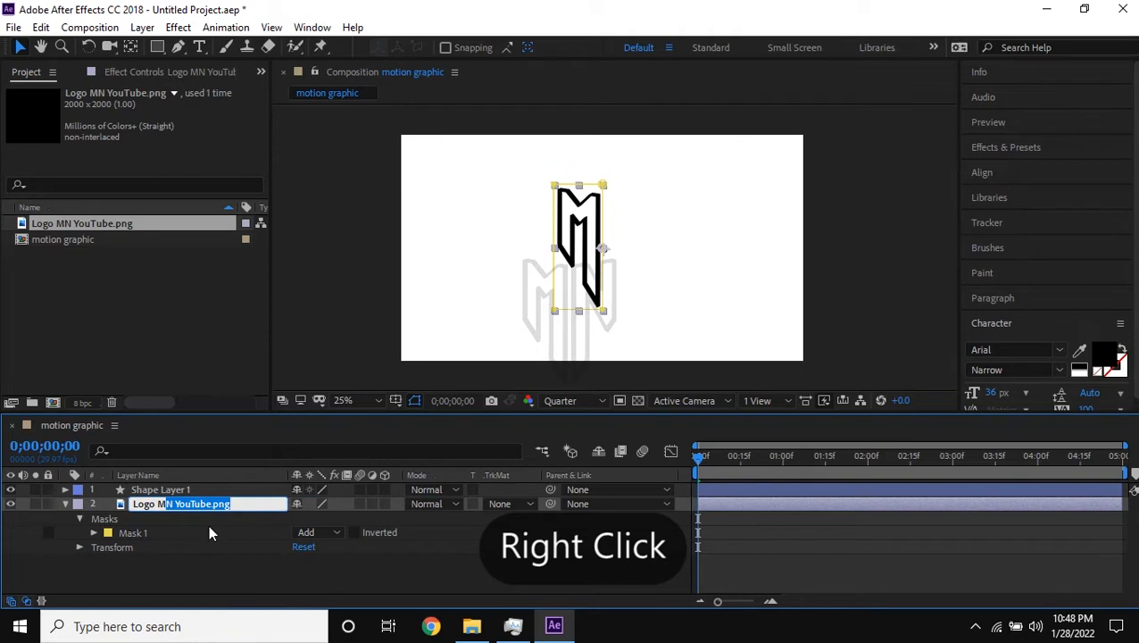
pyautogui.press('BackSpace')
pyautogui.press('Return')
pyautogui.click(64, 504)
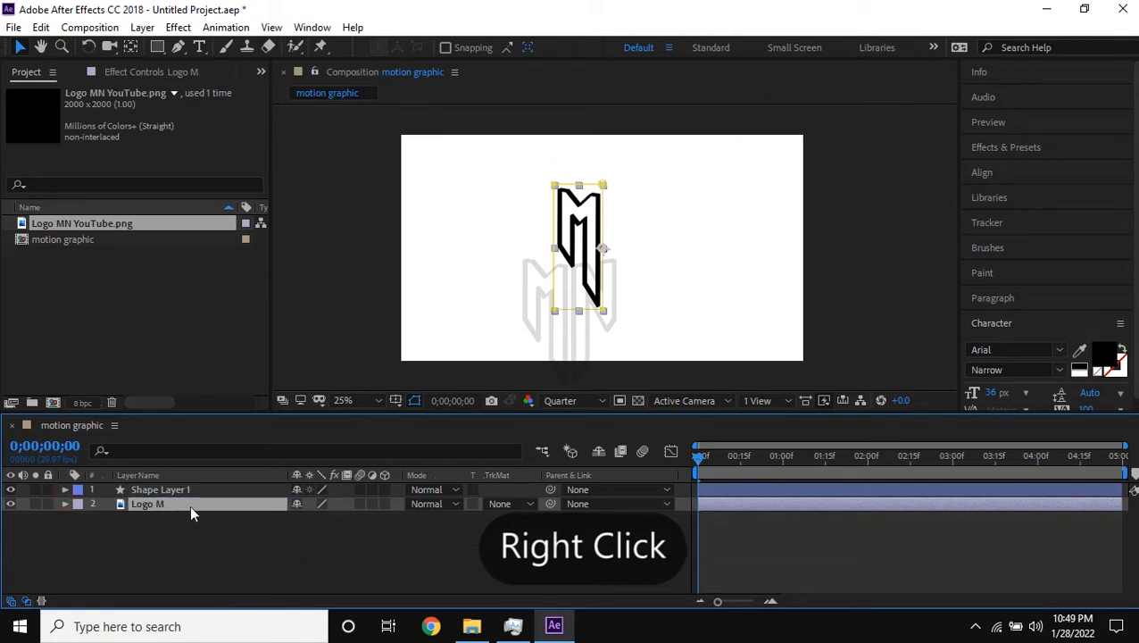
pyautogui.click(181, 530)
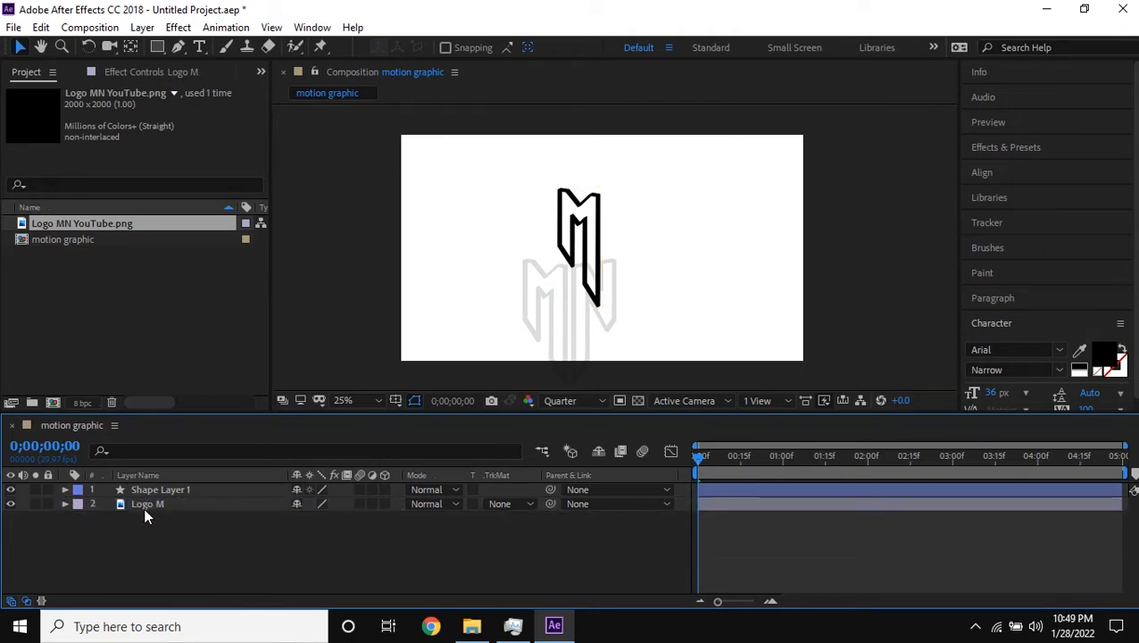
# - Duplicate the Logo M layer by copying and pasting it in the composition
pyautogui.click(143, 506)
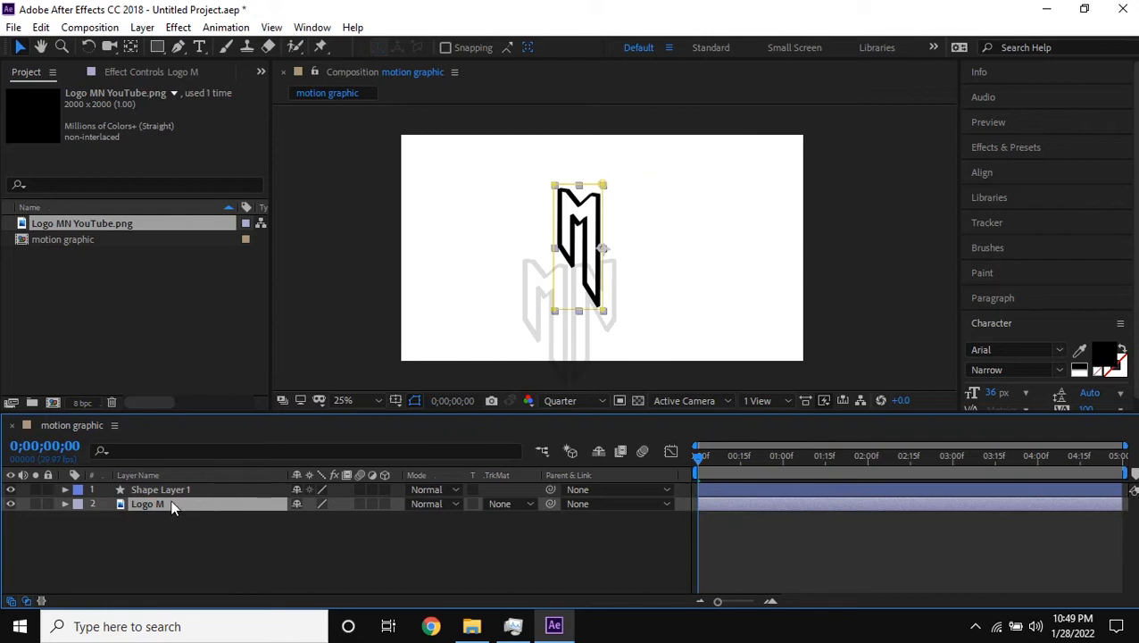
pyautogui.click(179, 522)
pyautogui.click(149, 504)
pyautogui.hotkey('ctrl', 'c')
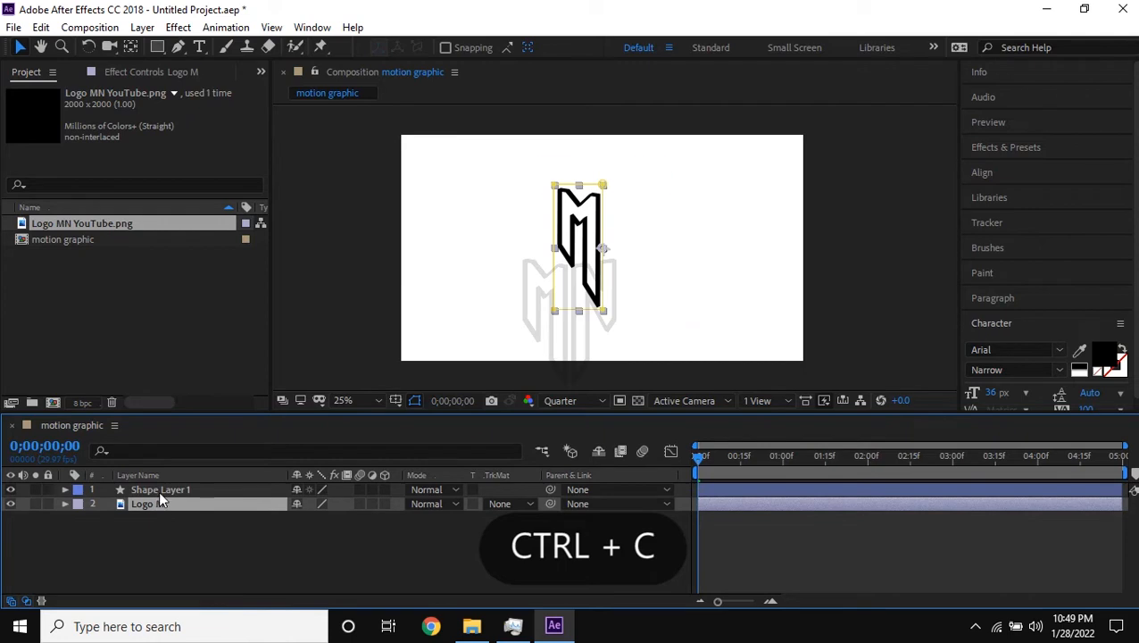
pyautogui.hotkey('ctrl', 'v')
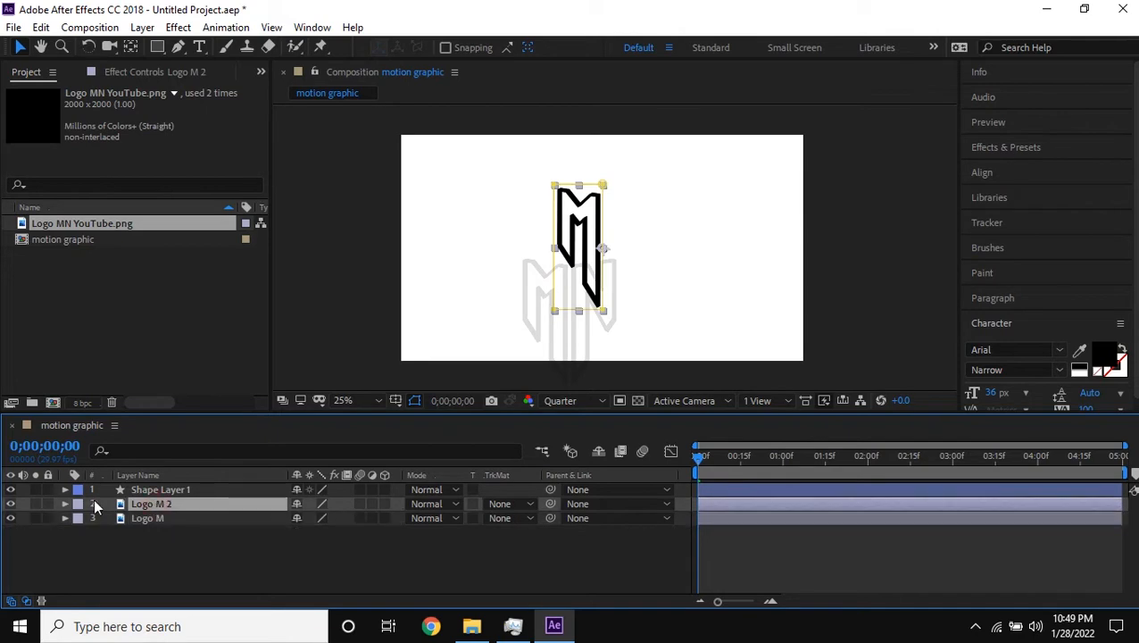
# - Rename the pasted copy of the Logo M layer to Logo N
pyautogui.rightClick(166, 503)
pyautogui.click(214, 491)
pyautogui.click(199, 502)
pyautogui.click(131, 510)
pyautogui.click(146, 501)
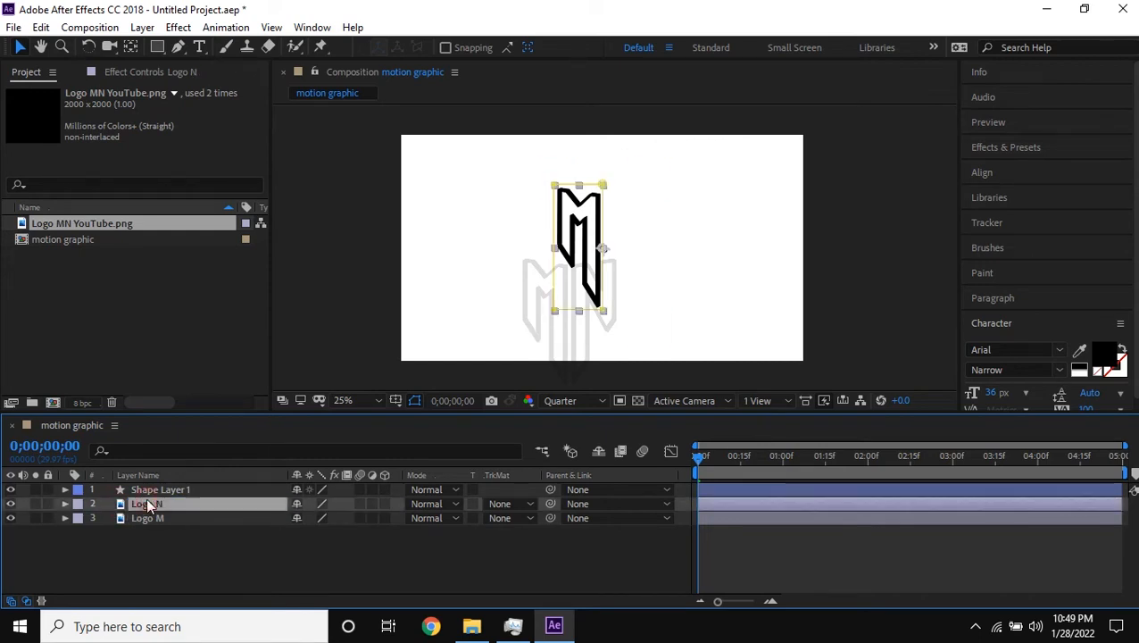
# - Invert Mask 1 on the Logo N layer to reveal the letter N, and collapse the layer
pyautogui.click(65, 504)
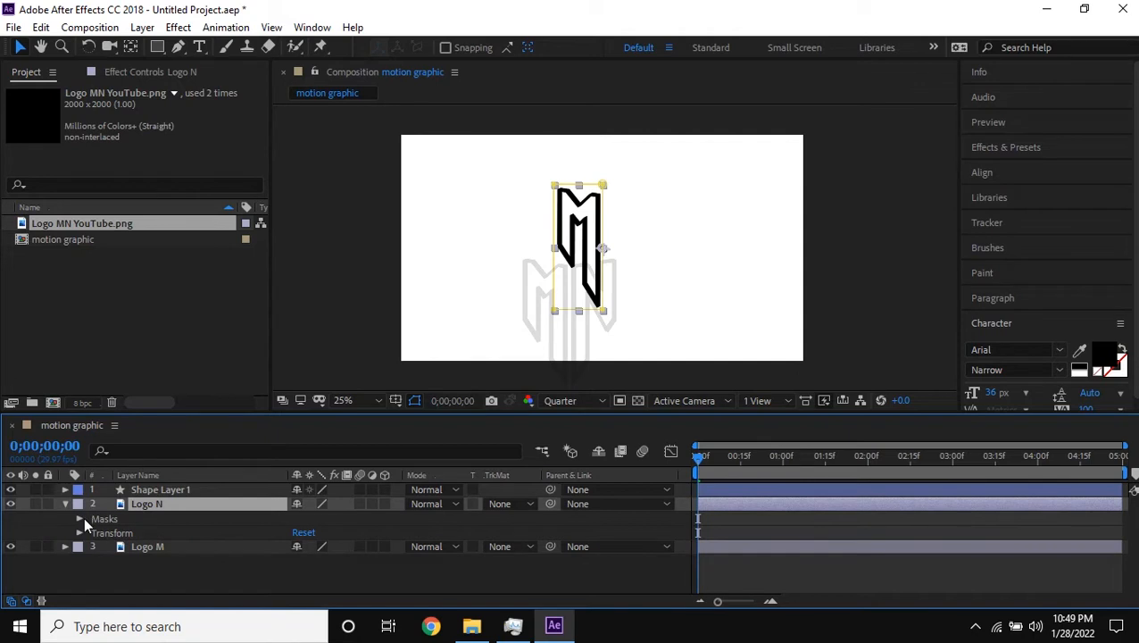
pyautogui.click(79, 519)
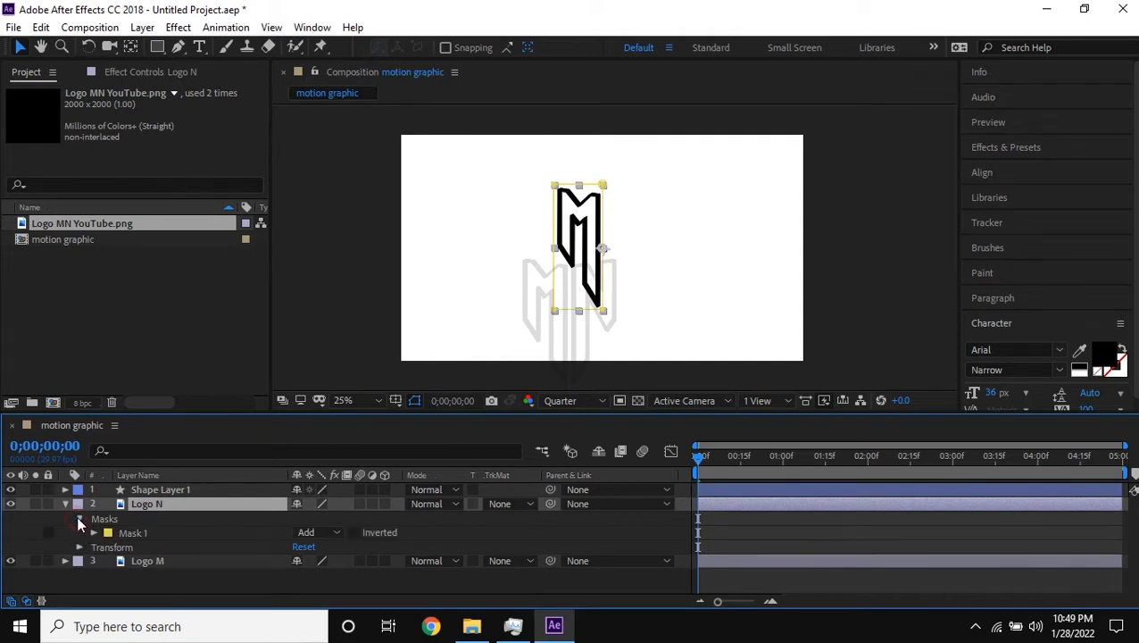
pyautogui.click(143, 533)
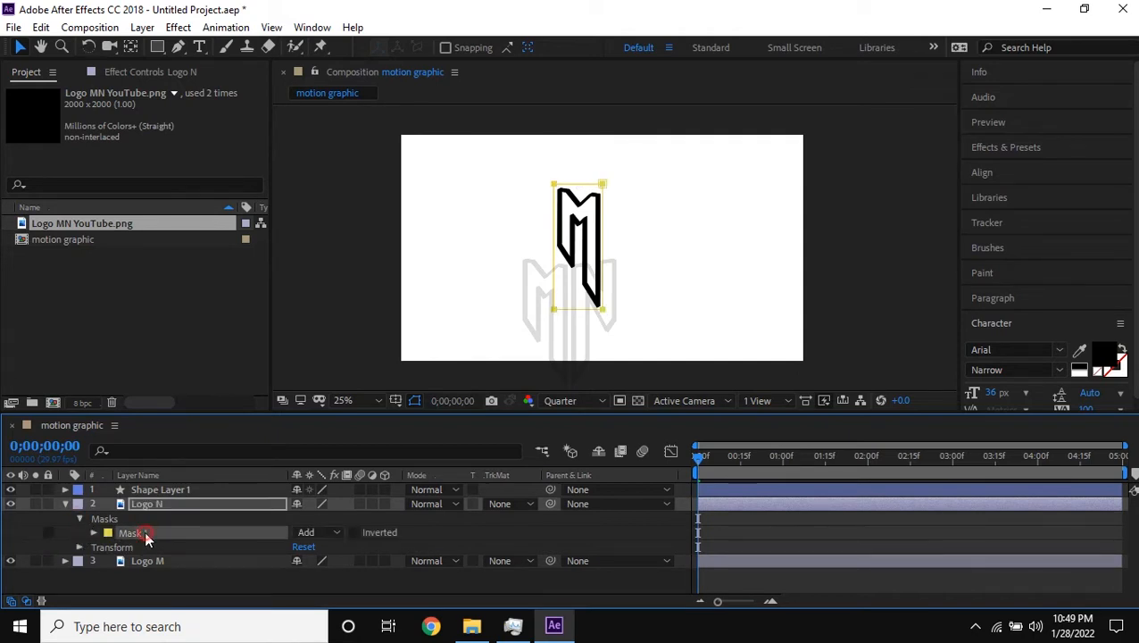
pyautogui.click(354, 532)
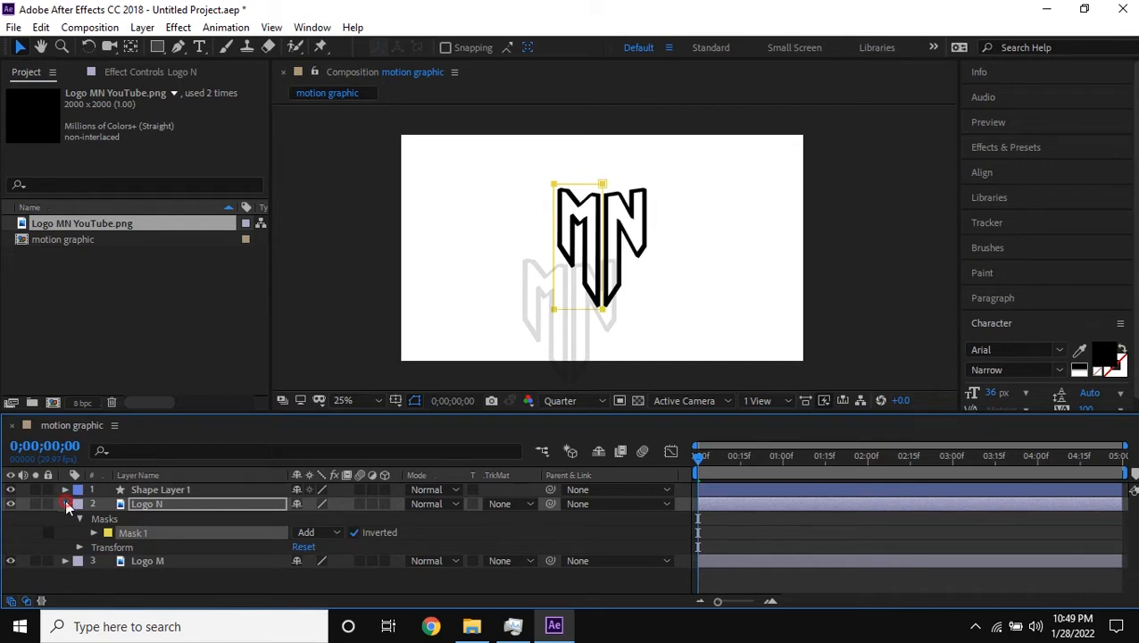
pyautogui.click(65, 504)
pyautogui.click(146, 505)
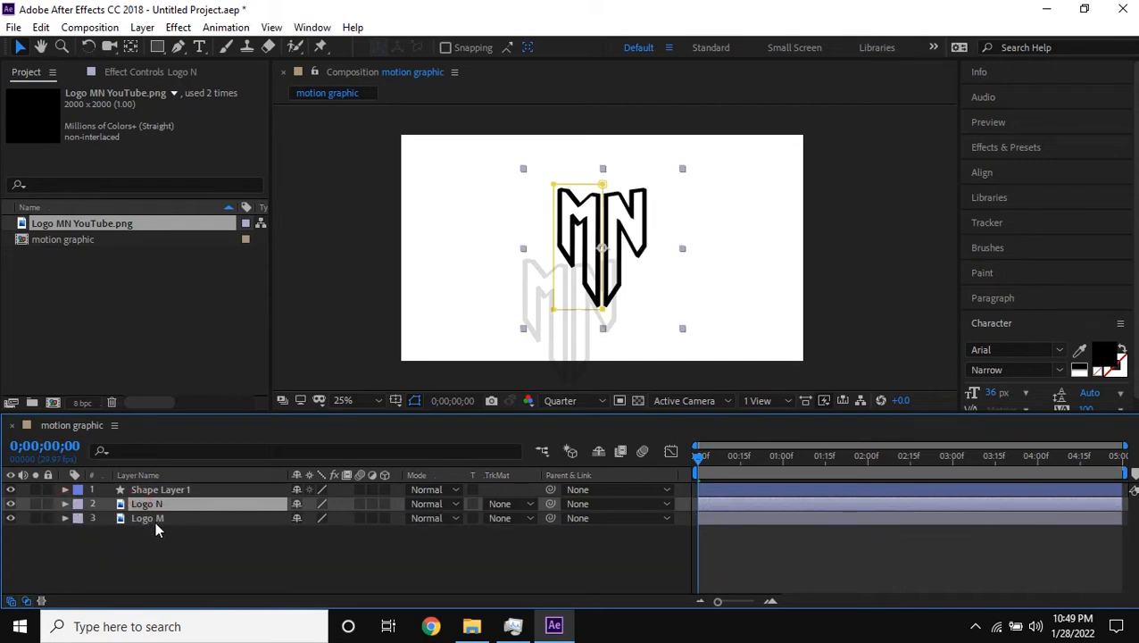
# - Toggle the visibility of the Logo N and Logo M layers to check each separated letter, leaving both layers visible
pyautogui.click(10, 505)
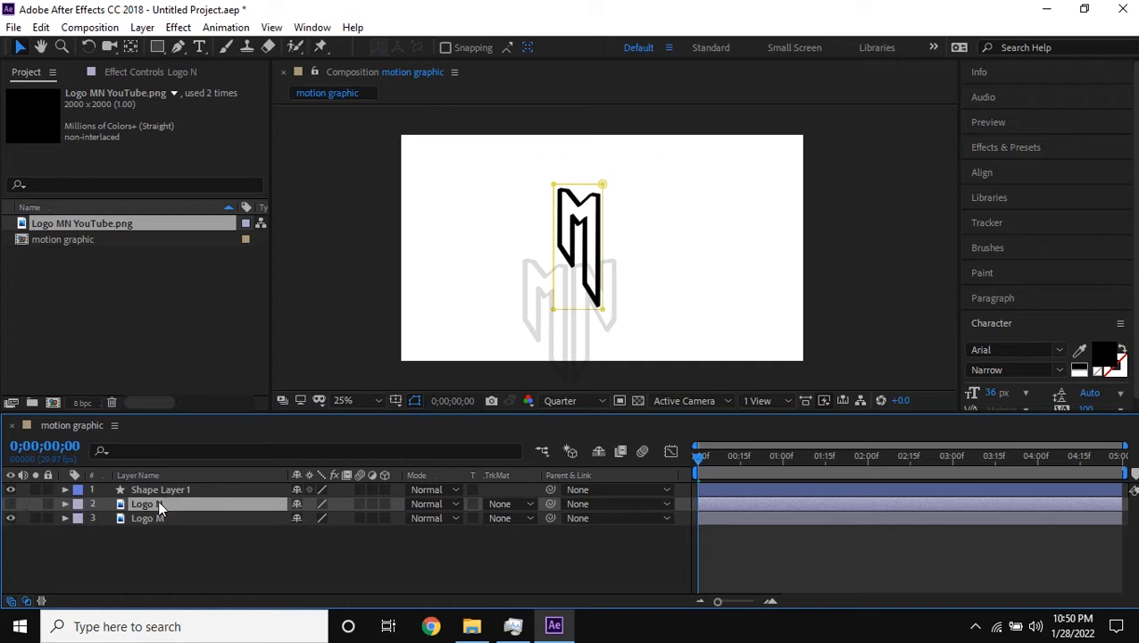
pyautogui.click(30, 506)
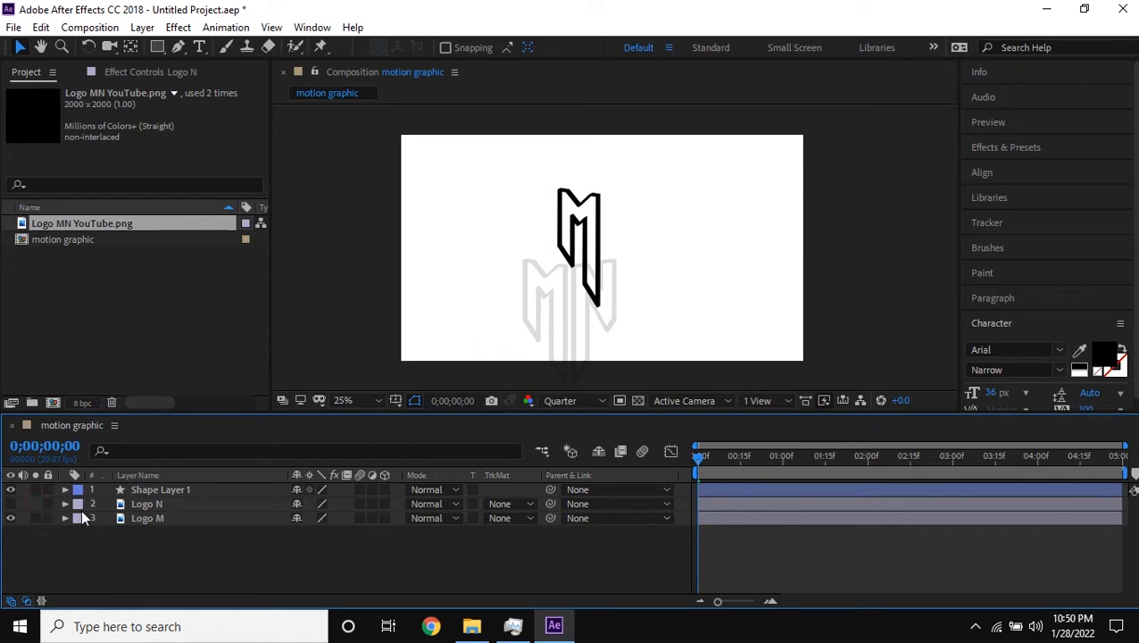
pyautogui.click(157, 504)
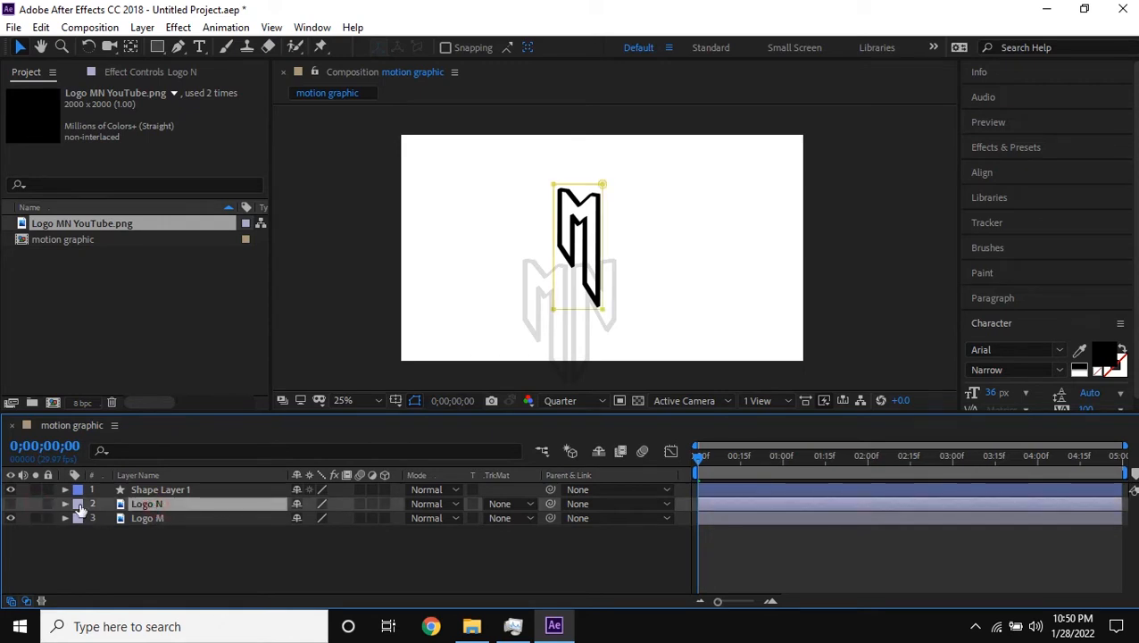
pyautogui.click(11, 520)
pyautogui.click(37, 516)
pyautogui.click(11, 517)
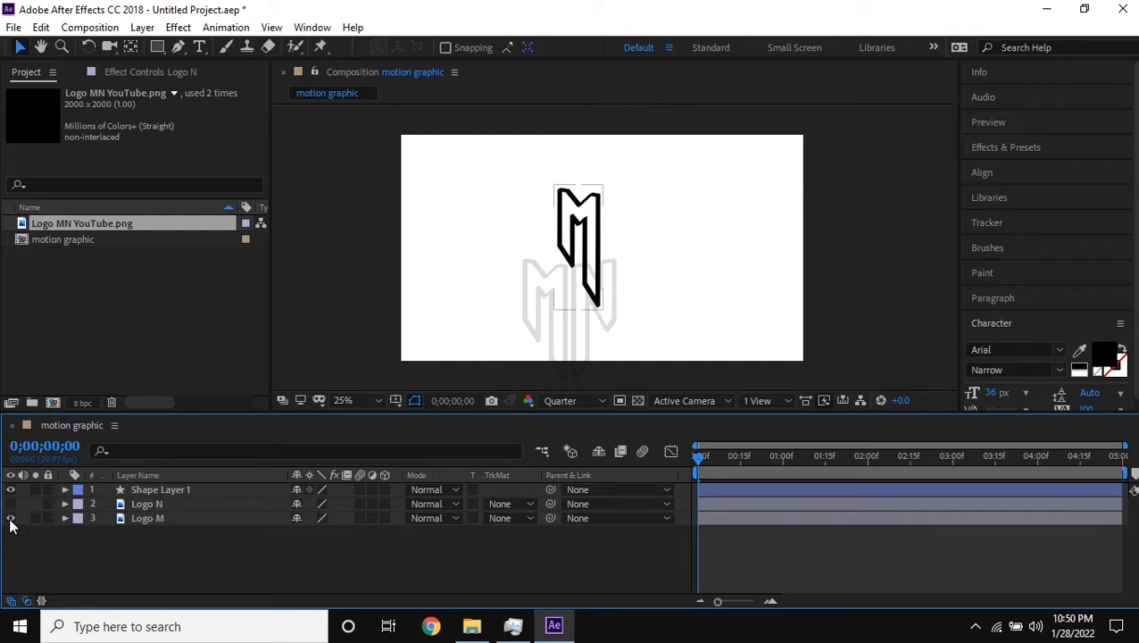
pyautogui.click(11, 518)
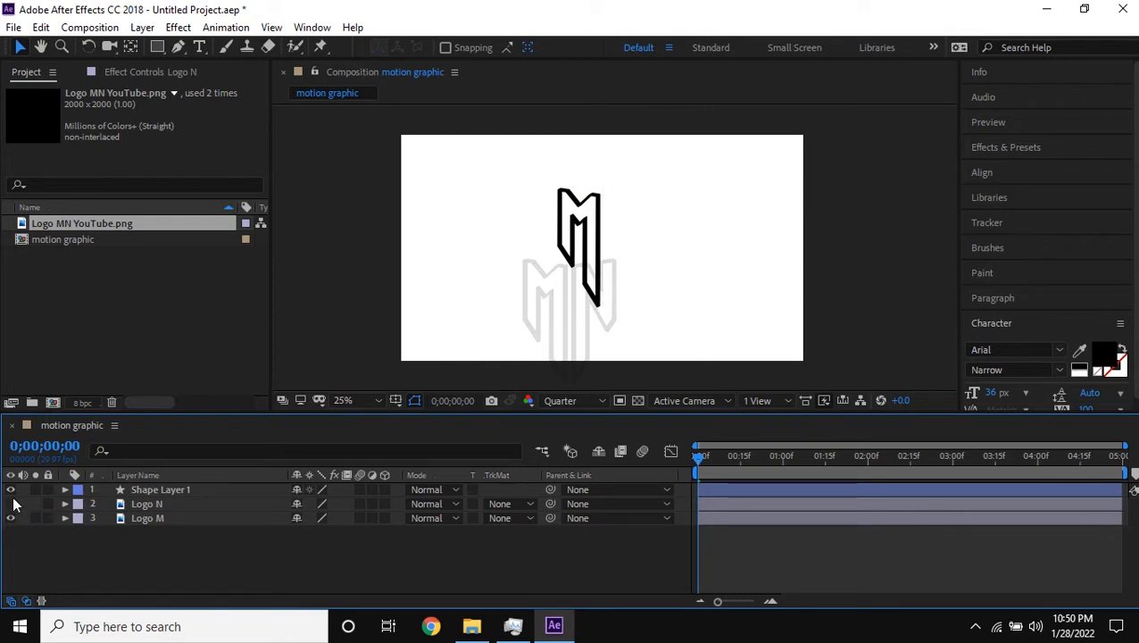
pyautogui.click(11, 504)
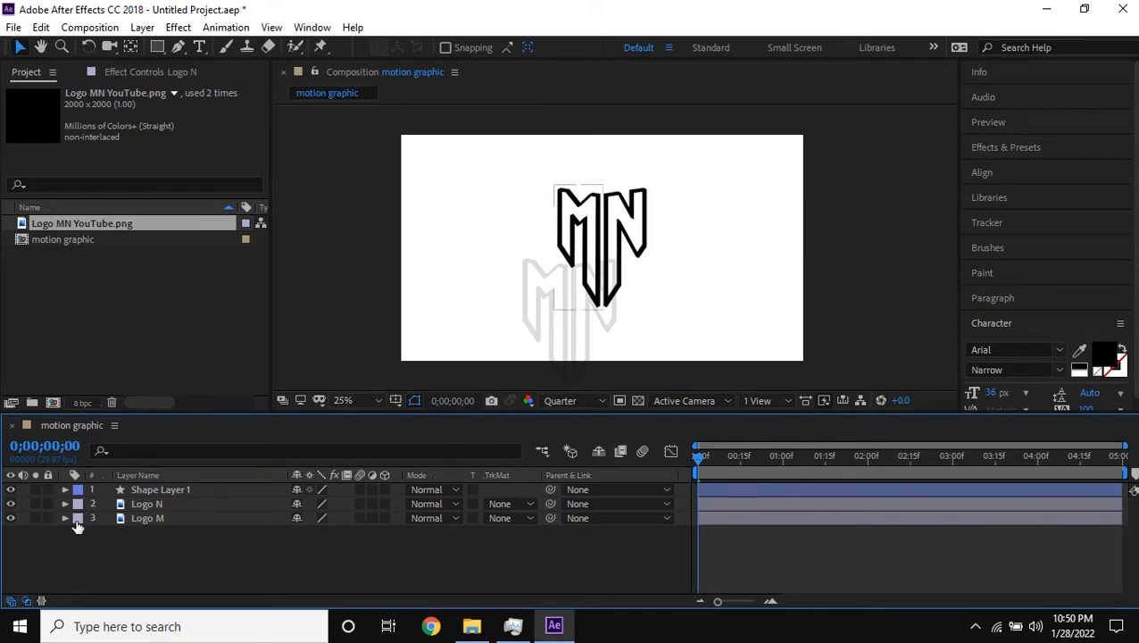
pyautogui.click(9, 518)
pyautogui.click(10, 518)
# - Collapse the Logo N layer and move it below Logo M in the layer stack
pyautogui.click(167, 491)
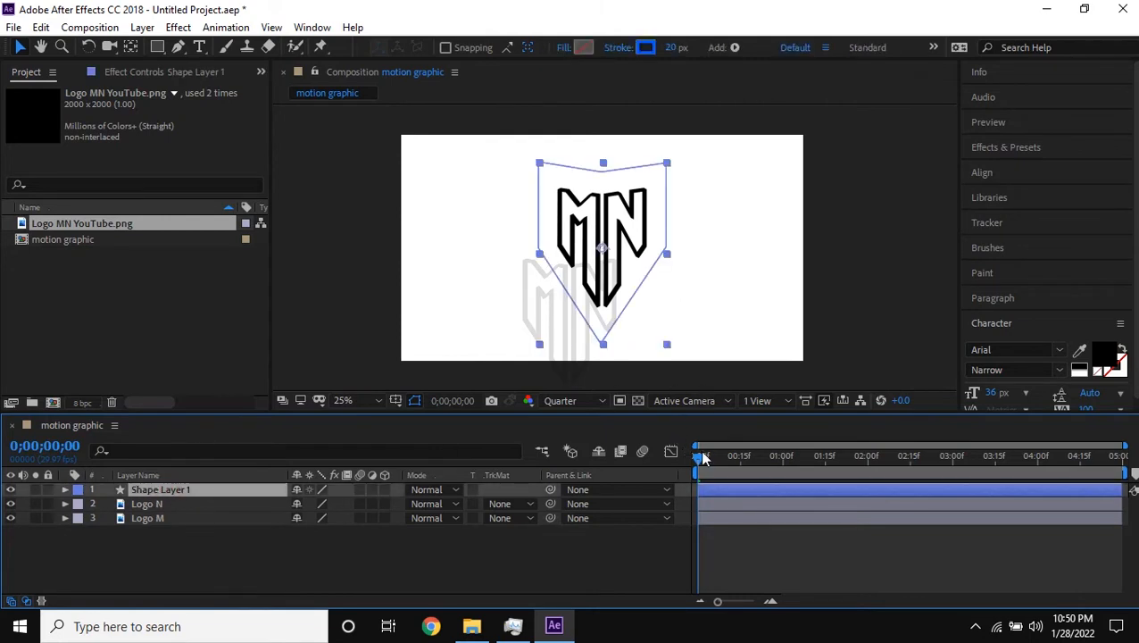
pyautogui.click(66, 504)
pyautogui.click(80, 518)
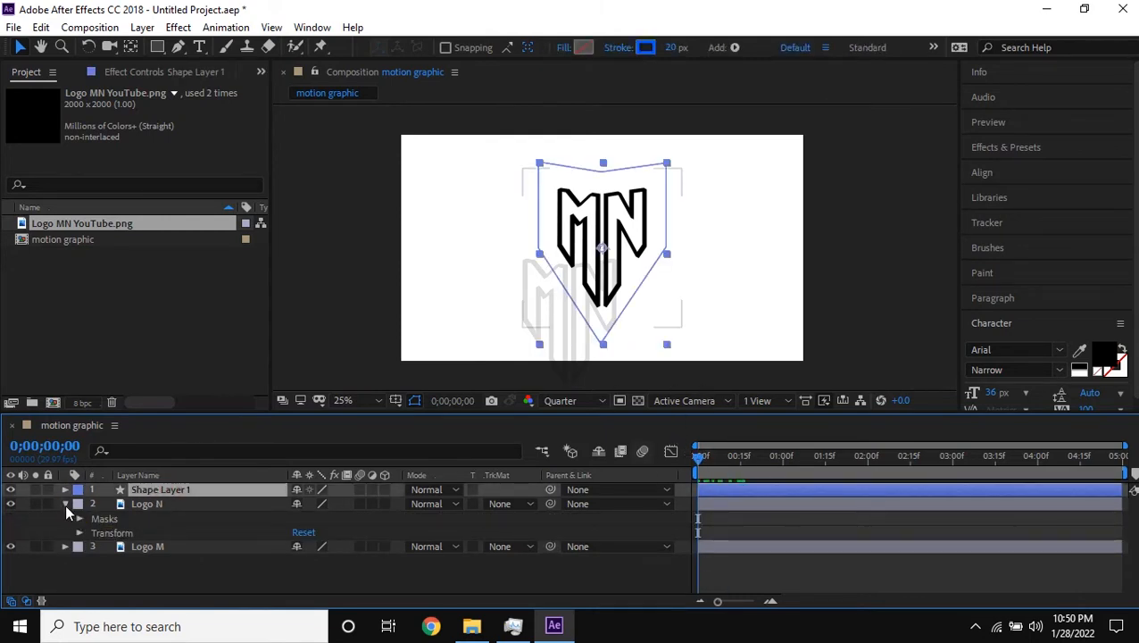
pyautogui.click(65, 504)
pyautogui.moveTo(147, 504); pyautogui.dragTo(175, 528)
# - Expand the Logo M layer's Transform properties and select its Position property
pyautogui.click(147, 504)
pyautogui.click(65, 504)
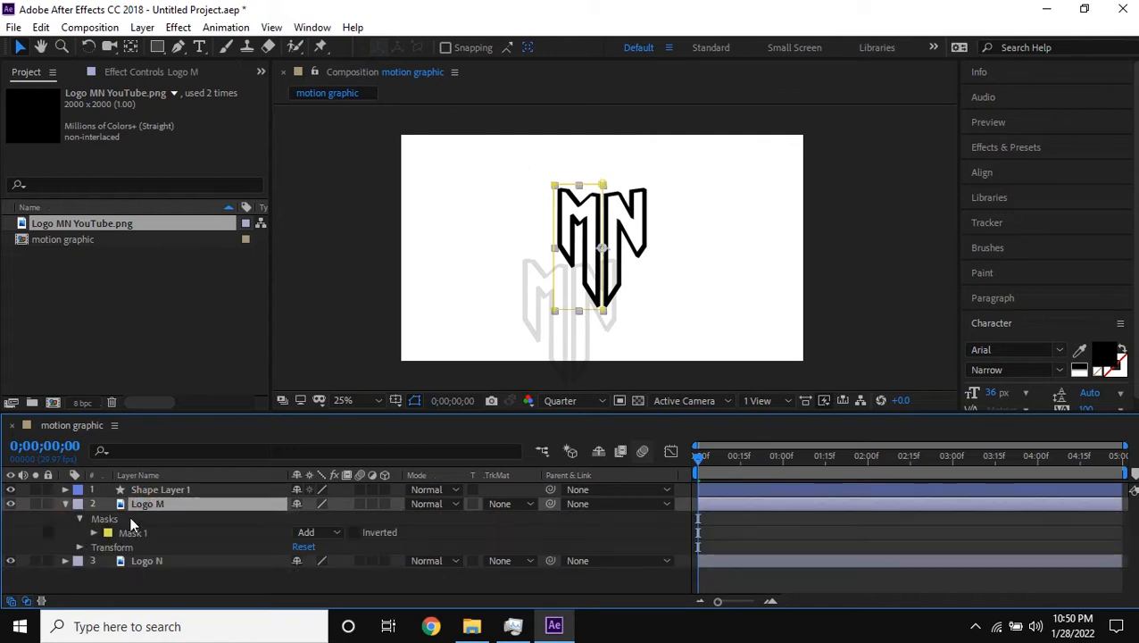
pyautogui.click(79, 547)
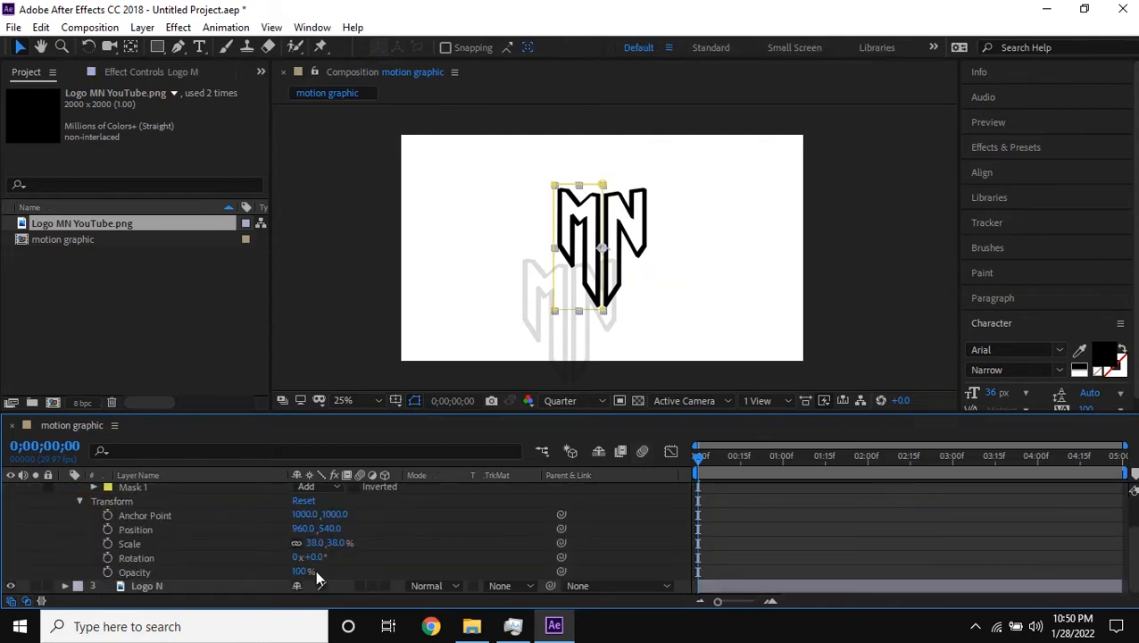
pyautogui.click(149, 528)
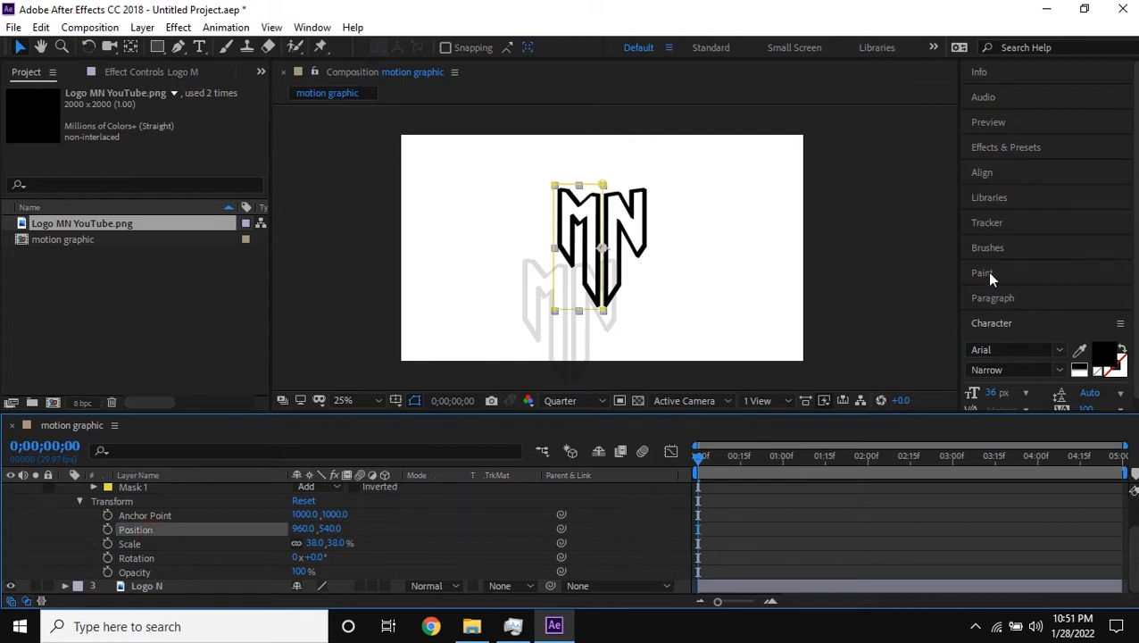
# - Try aligning the Logo M layer to the composition's centre, right edge and top-left corner, and return the playhead to the start
pyautogui.click(990, 173)
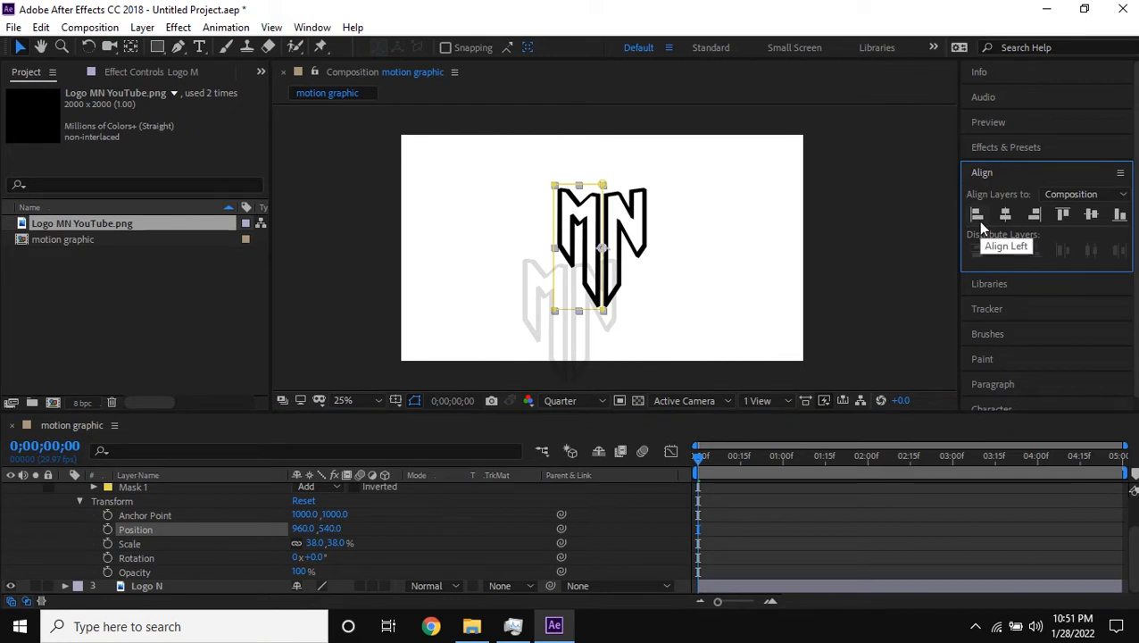
pyautogui.click(977, 218)
pyautogui.click(1007, 214)
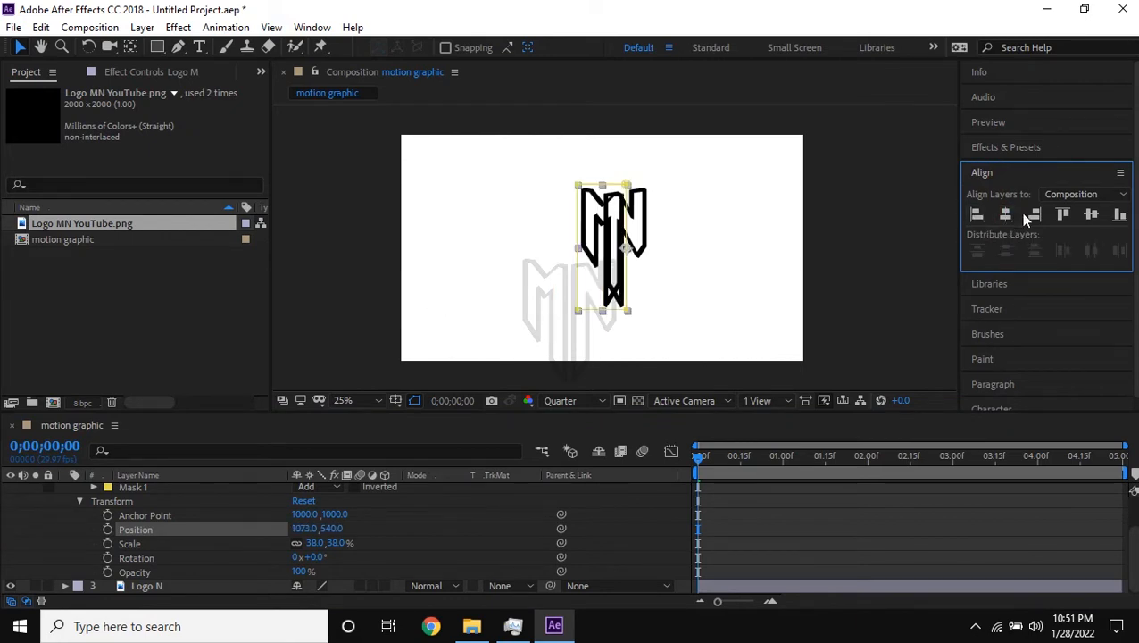
pyautogui.click(1034, 214)
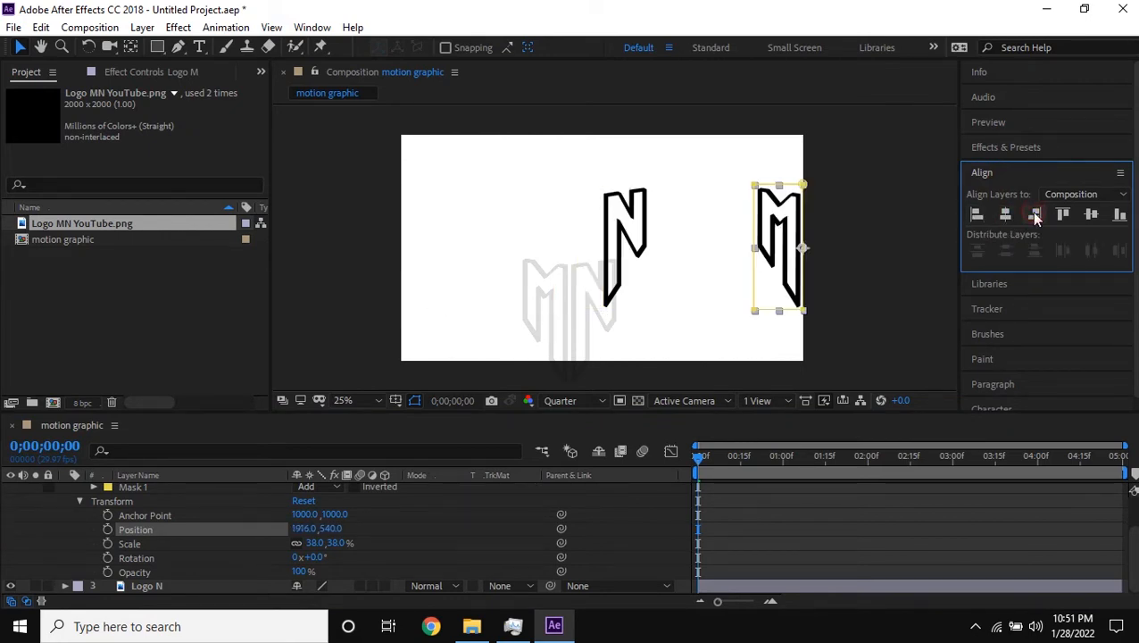
pyautogui.click(978, 214)
pyautogui.click(1061, 216)
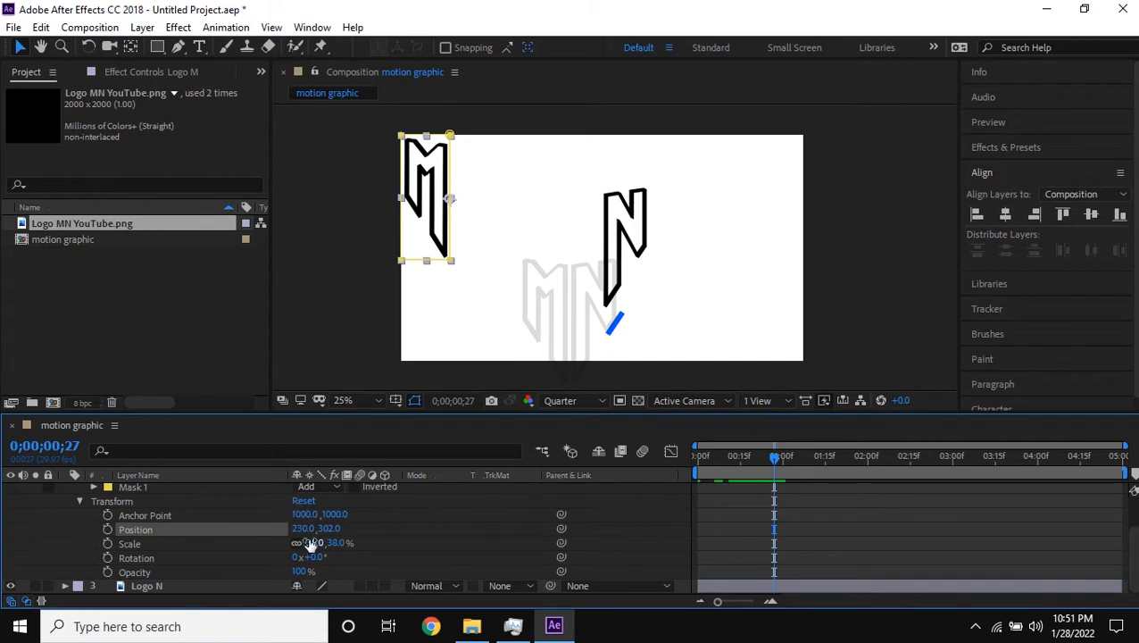
pyautogui.moveTo(774, 459); pyautogui.dragTo(782, 457)
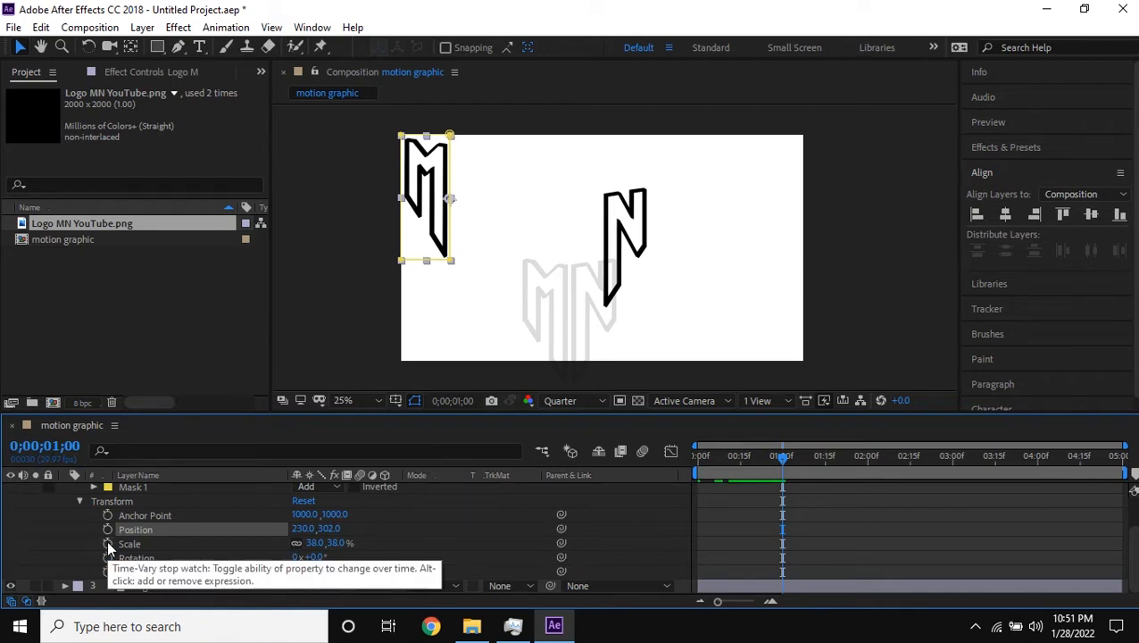
pyautogui.moveTo(781, 456); pyautogui.dragTo(671, 473)
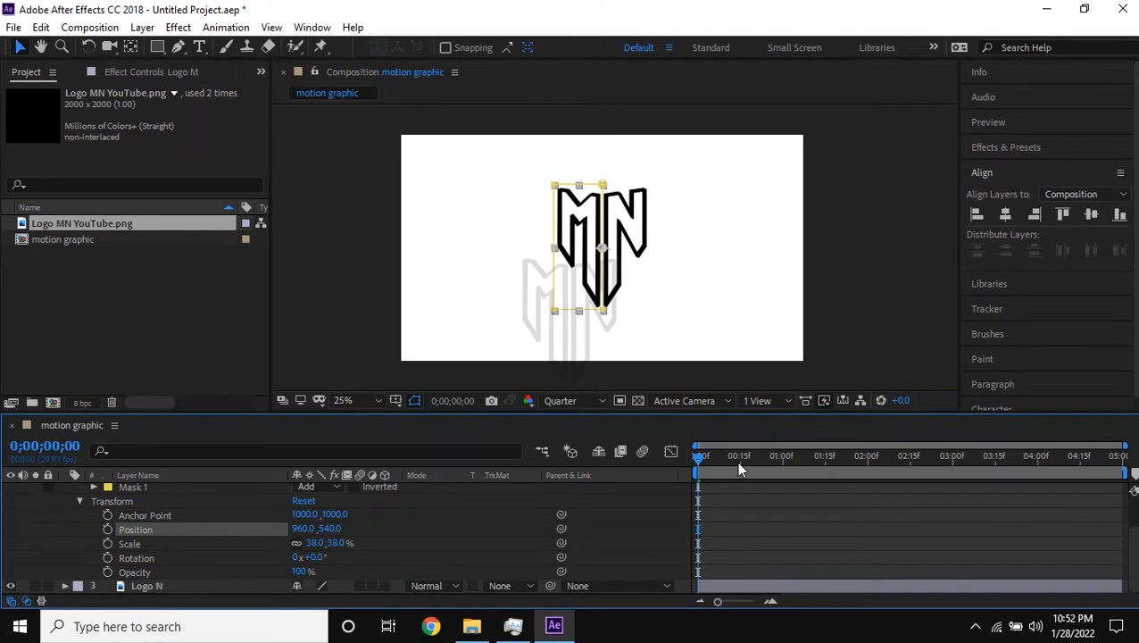
# - Add Position and Scale keyframes to the Logo M layer at the 1-second mark
pyautogui.click(781, 461)
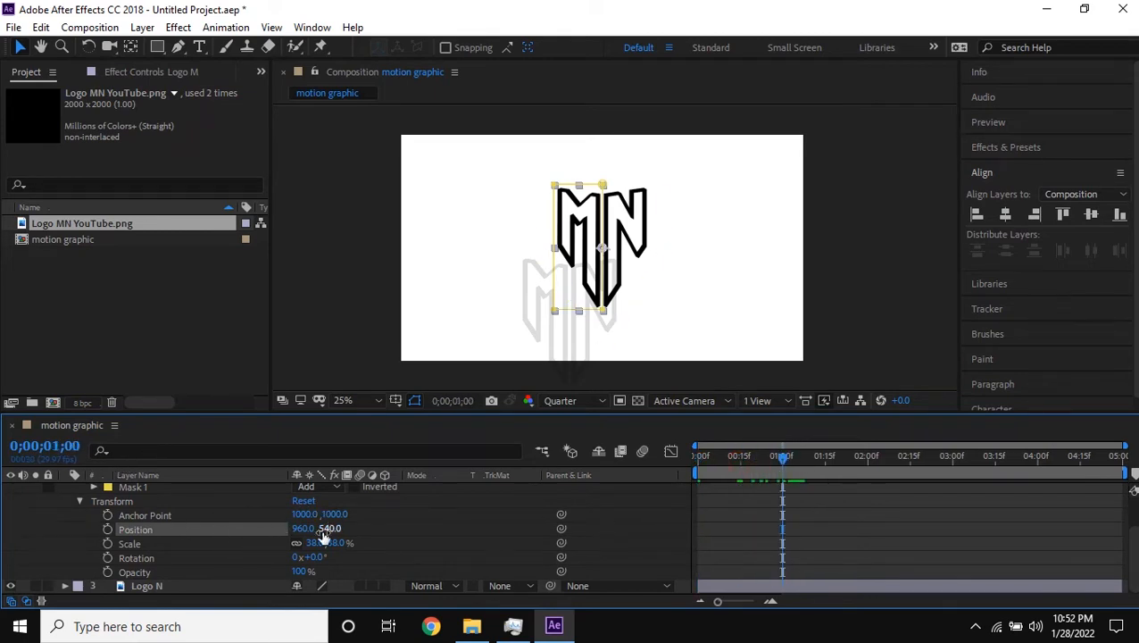
pyautogui.click(107, 529)
pyautogui.click(107, 544)
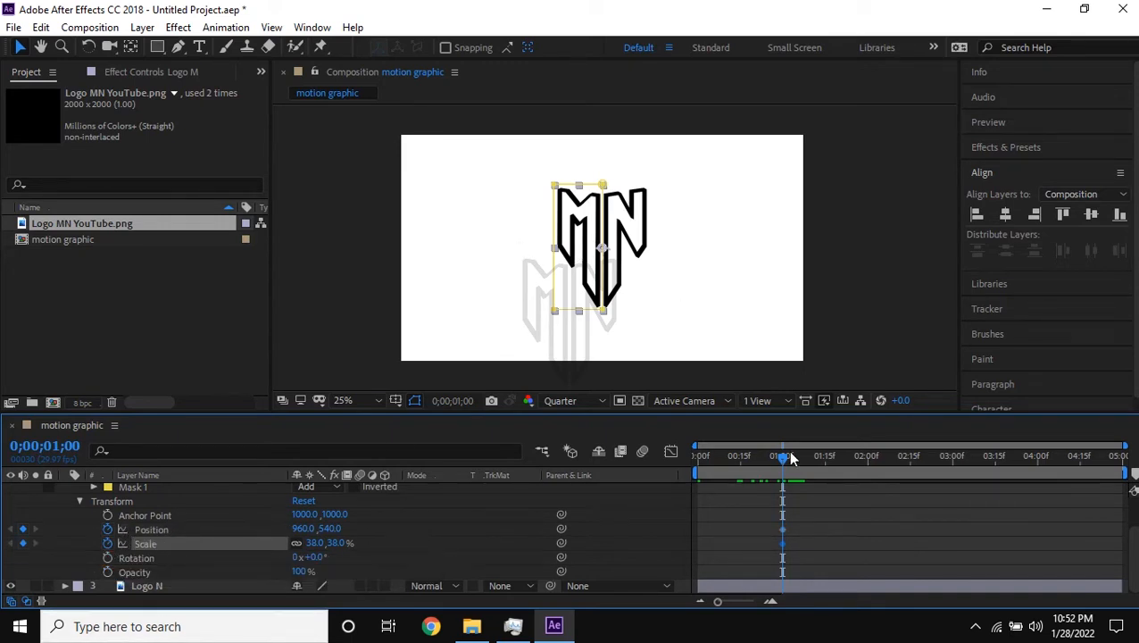
# - Keyframe Logo M's Position at the start of the timeline by aligning it to the composition's top-left corner
pyautogui.moveTo(781, 457); pyautogui.dragTo(699, 457)
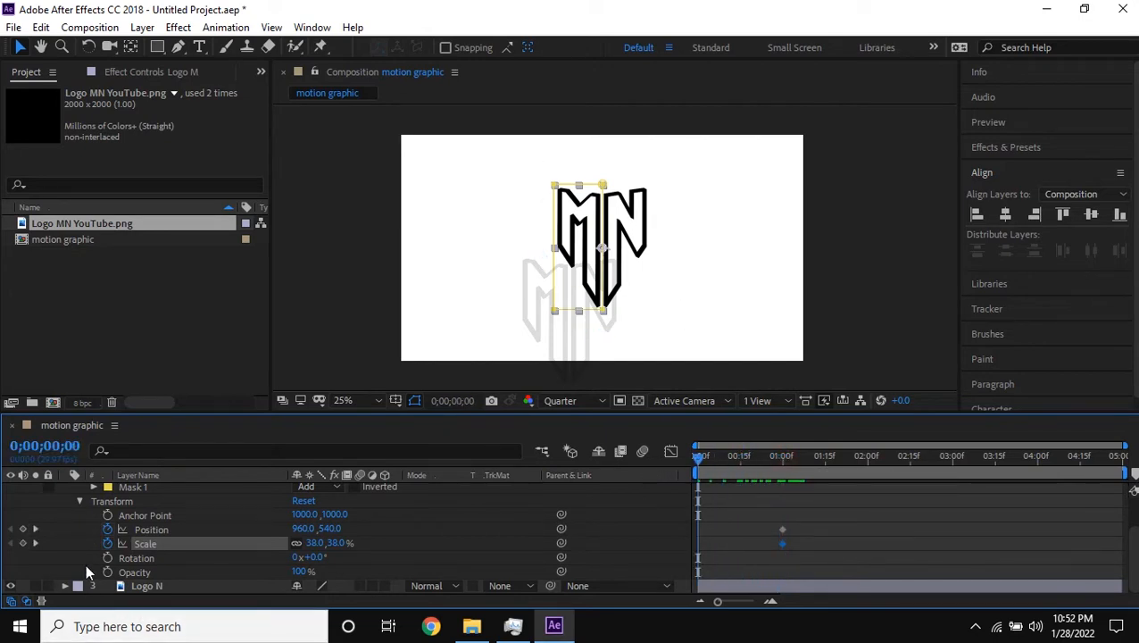
pyautogui.click(152, 530)
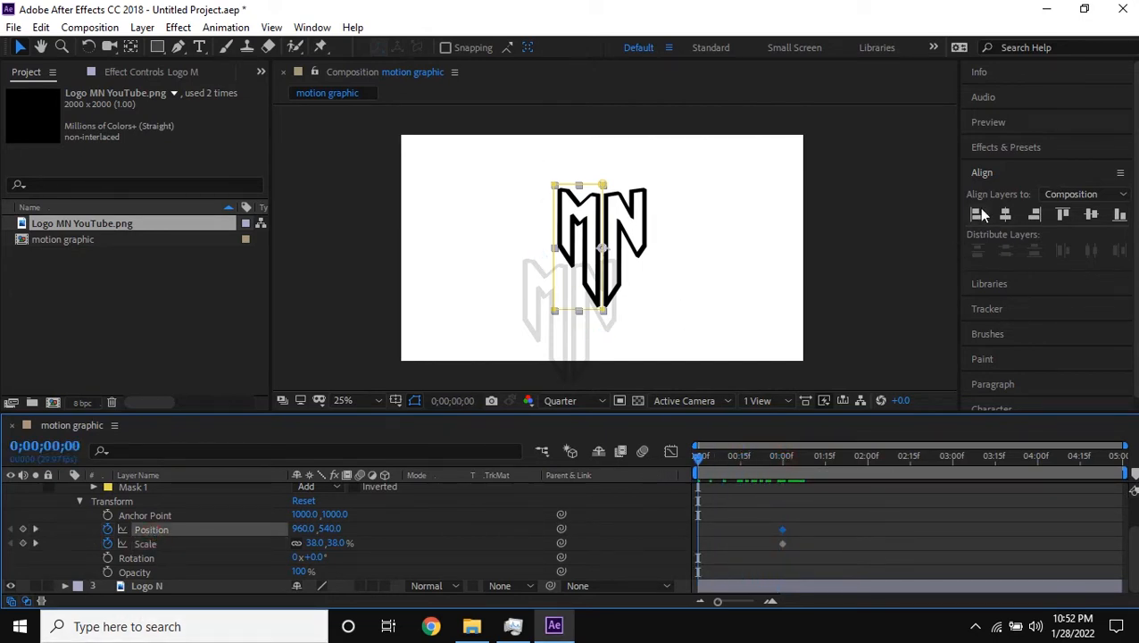
pyautogui.click(977, 215)
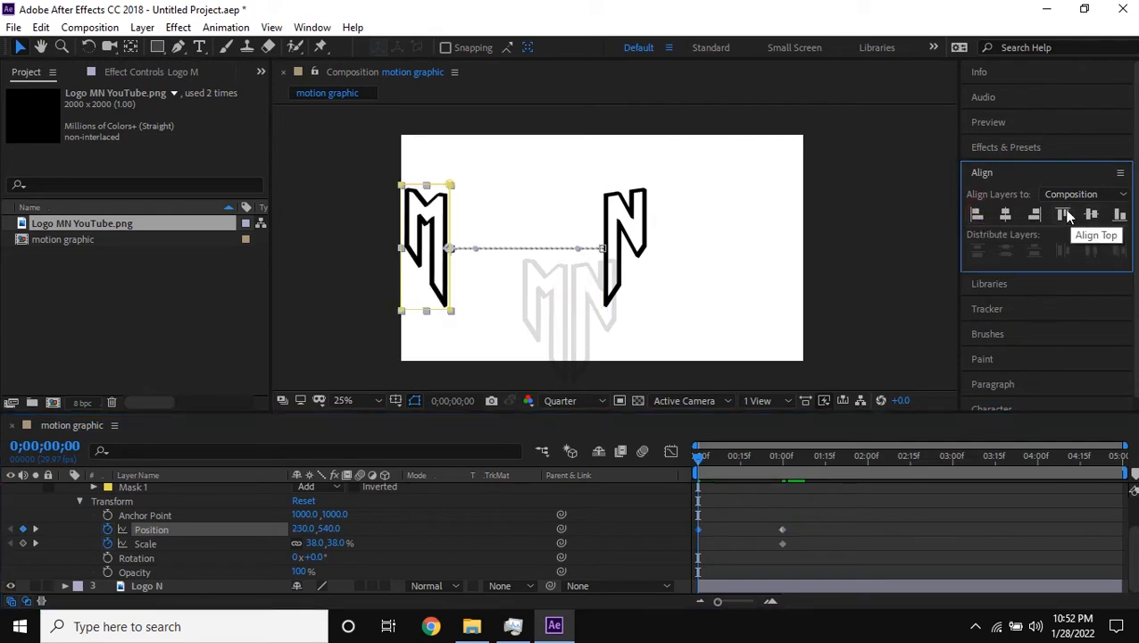
pyautogui.click(1063, 214)
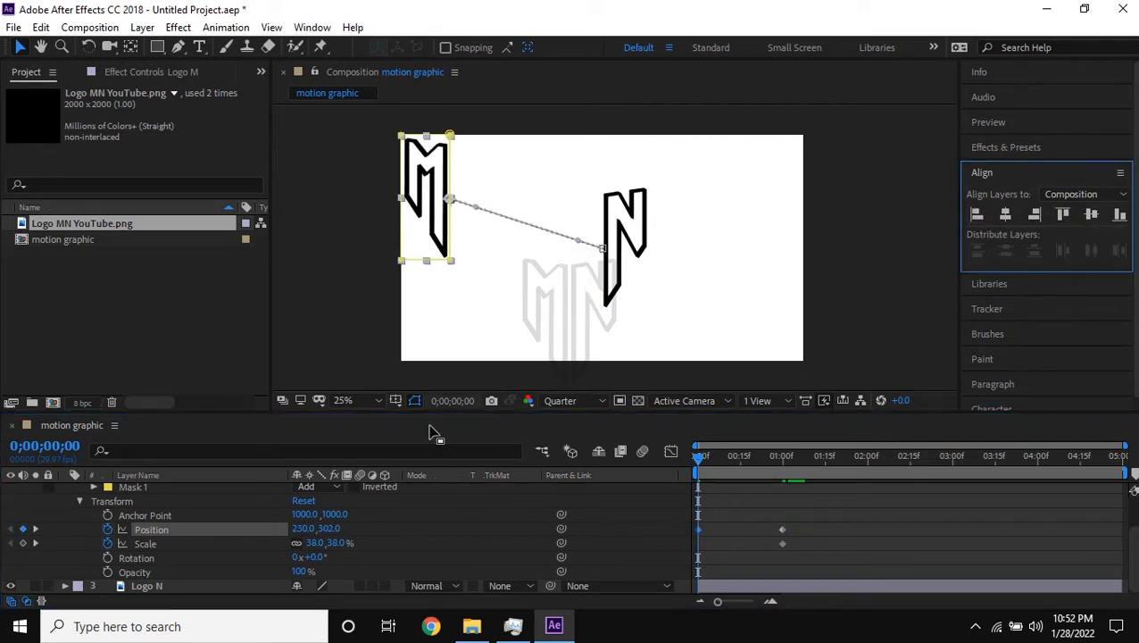
# - Set Logo M's Scale to 0% at the start of the timeline
pyautogui.moveTo(322, 551); pyautogui.dragTo(308, 547)
pyautogui.click(311, 544)
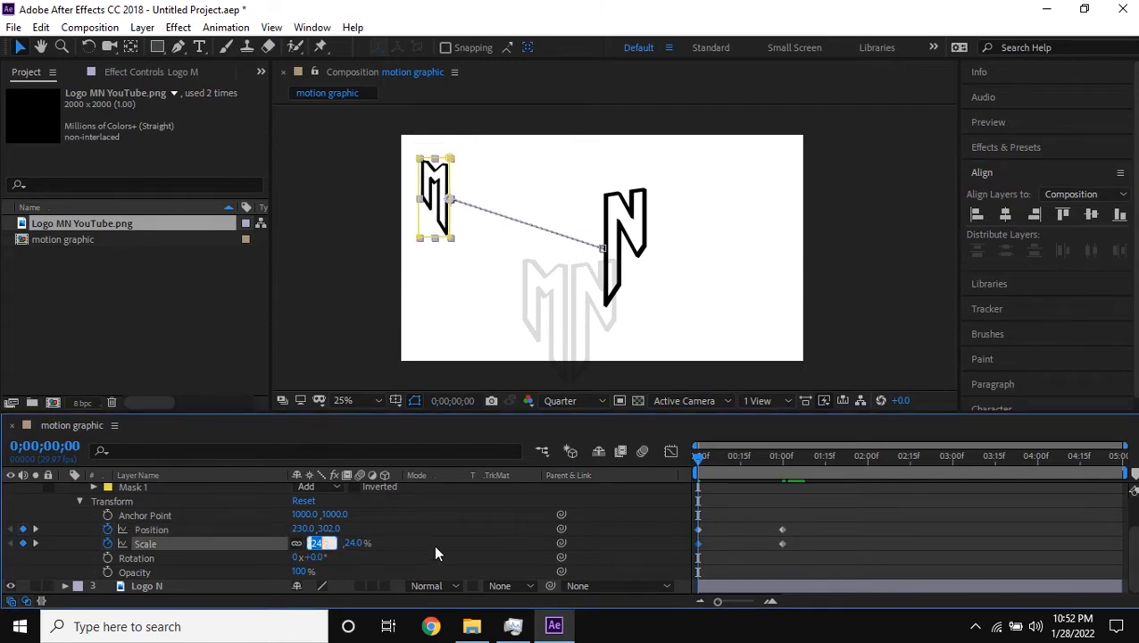
pyautogui.write('20')
pyautogui.press('Return')
pyautogui.click(320, 542)
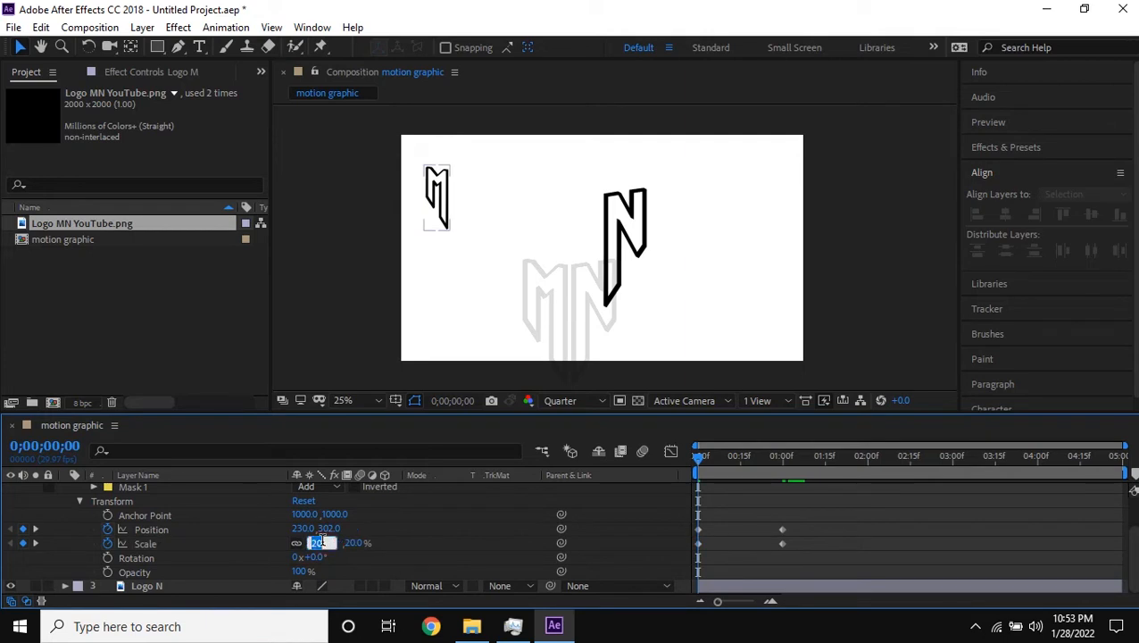
pyautogui.write('0')
pyautogui.press('Return')
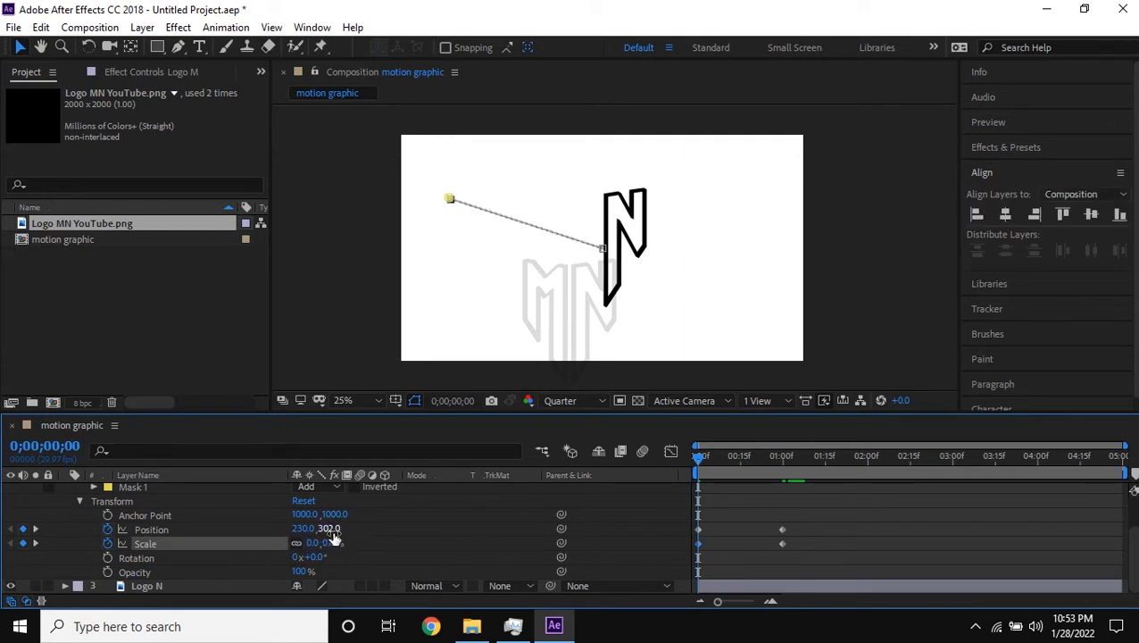
# - Preview Logo M's position and scale animation from the start, and check its keyframes at both ends
pyautogui.moveTo(705, 456)
pyautogui.mouseDown()
pyautogui.moveTo(714, 459)
pyautogui.moveTo(688, 463)
pyautogui.mouseUp()
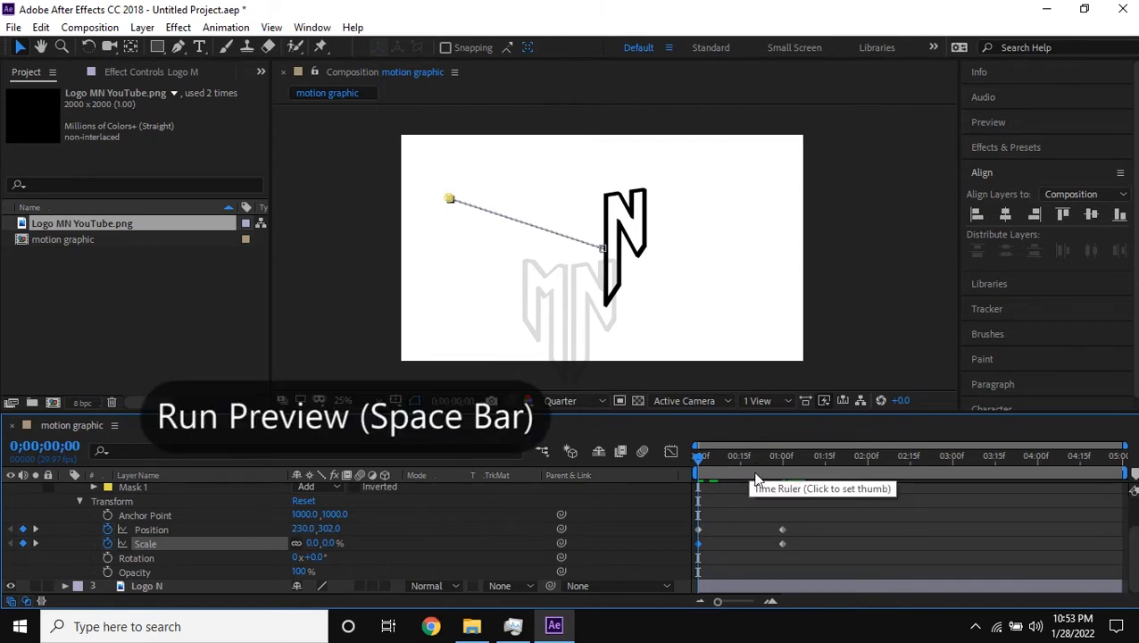
pyautogui.press('space')
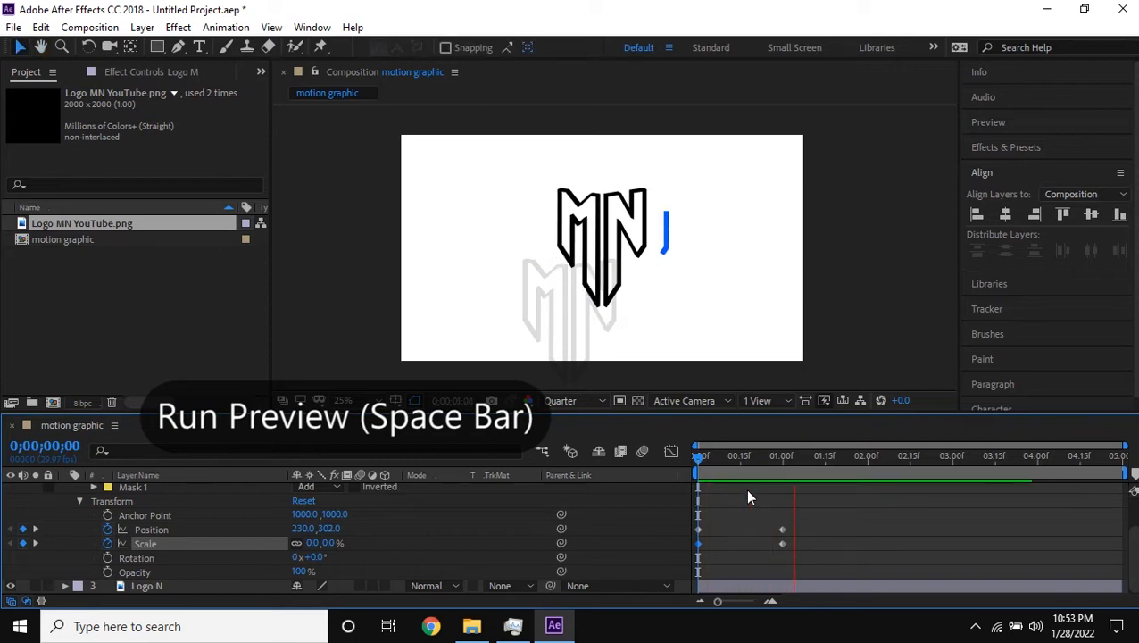
pyautogui.press('space')
pyautogui.moveTo(803, 455); pyautogui.dragTo(670, 454)
pyautogui.press('space')
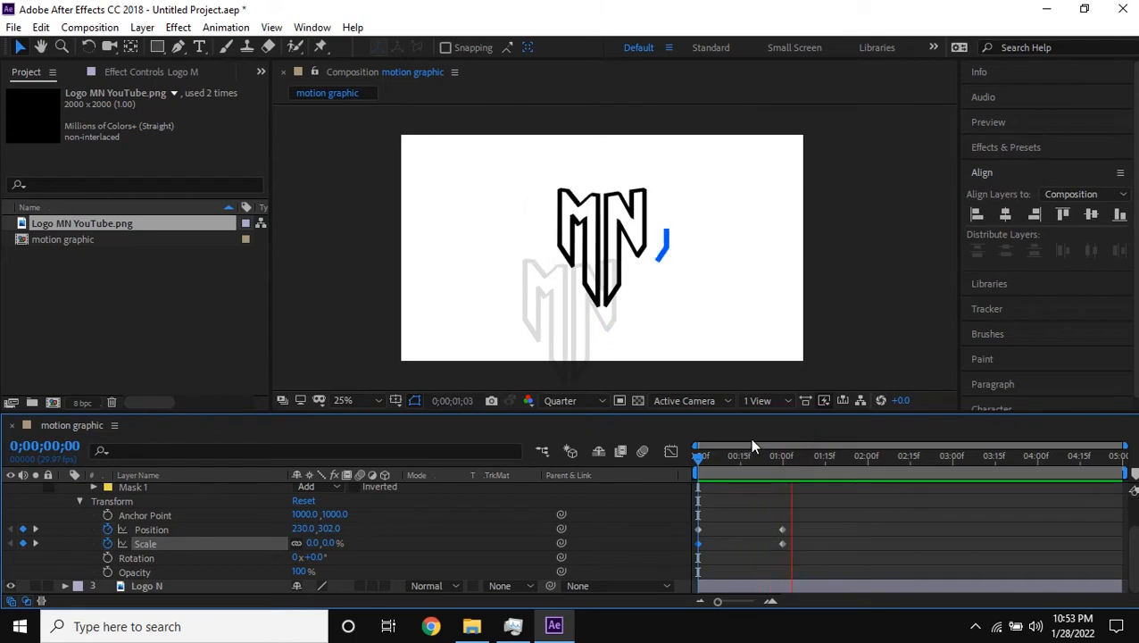
pyautogui.press('space')
pyautogui.moveTo(714, 462); pyautogui.dragTo(802, 473)
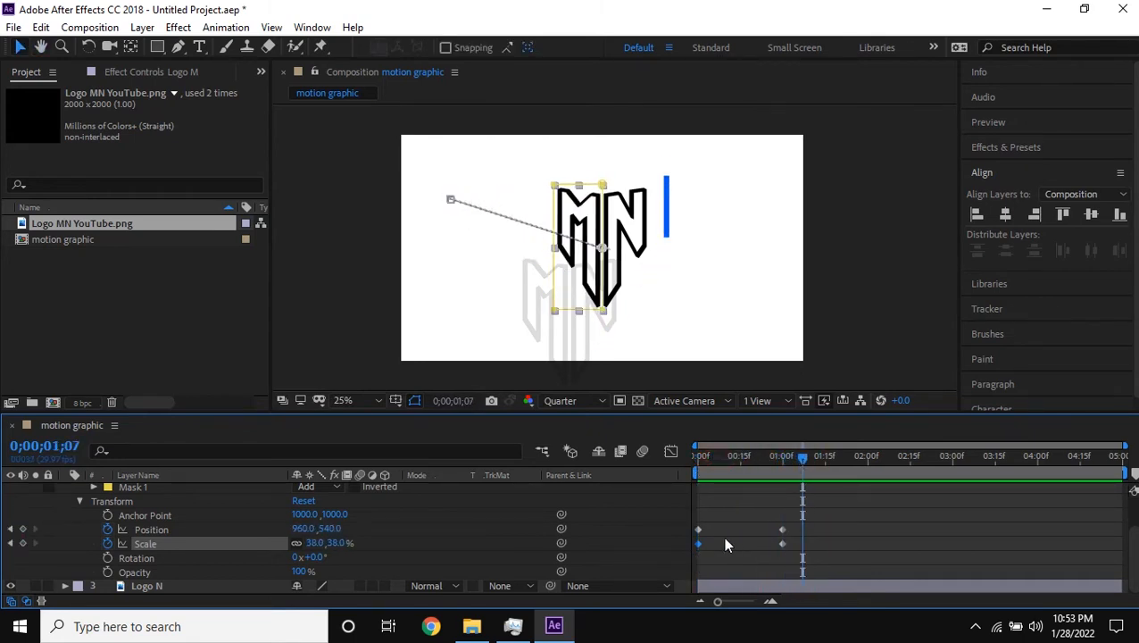
pyautogui.click(191, 529)
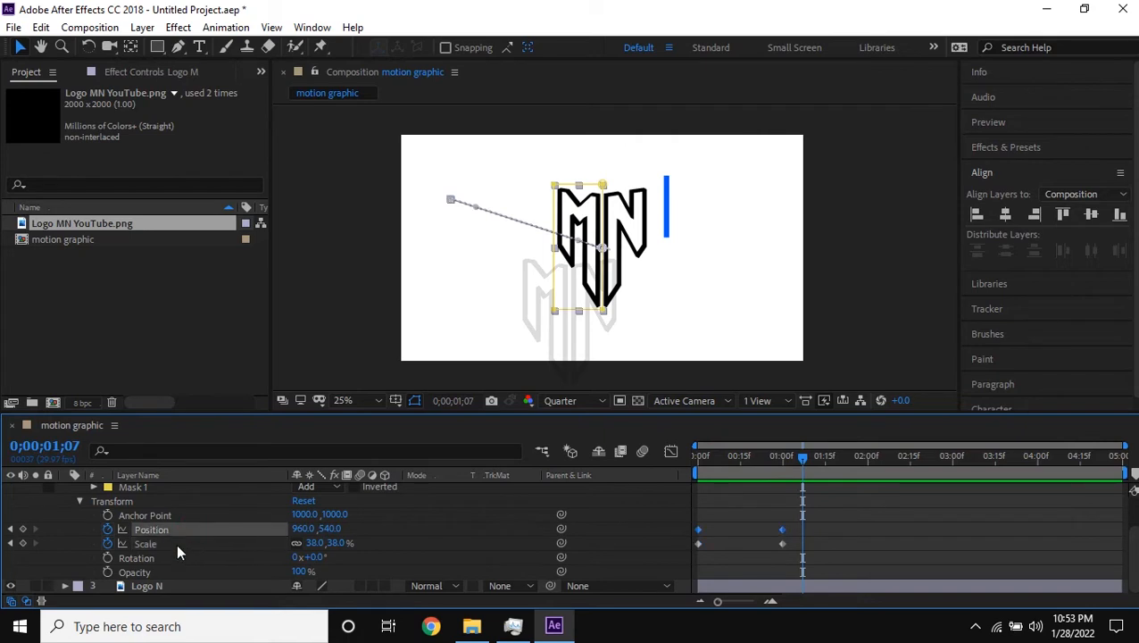
pyautogui.click(199, 545)
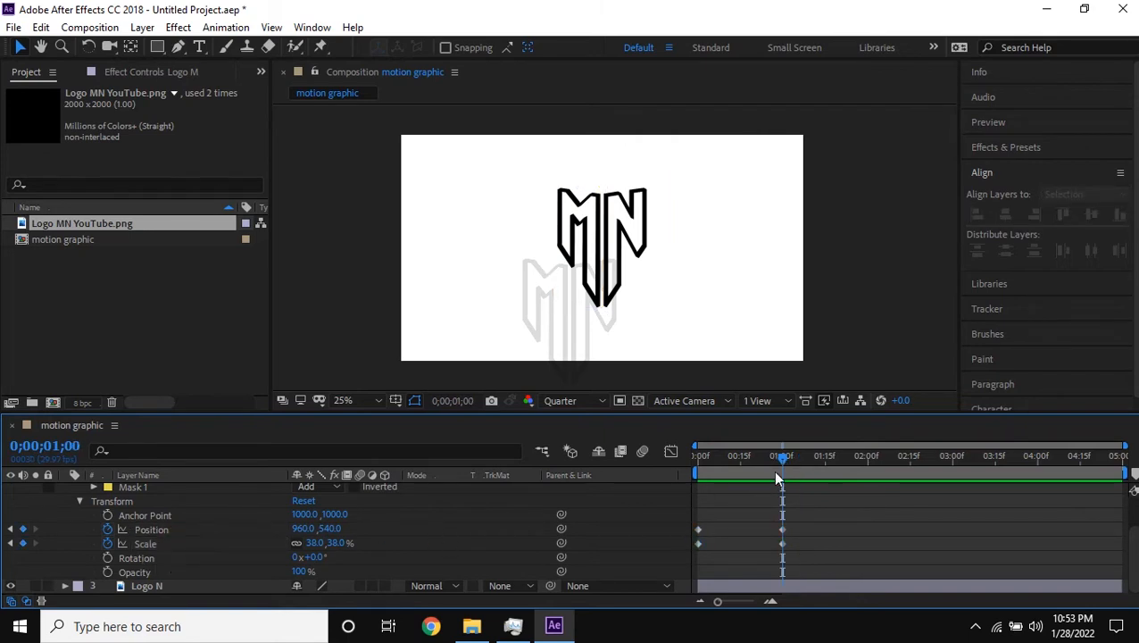
pyautogui.press('Home')
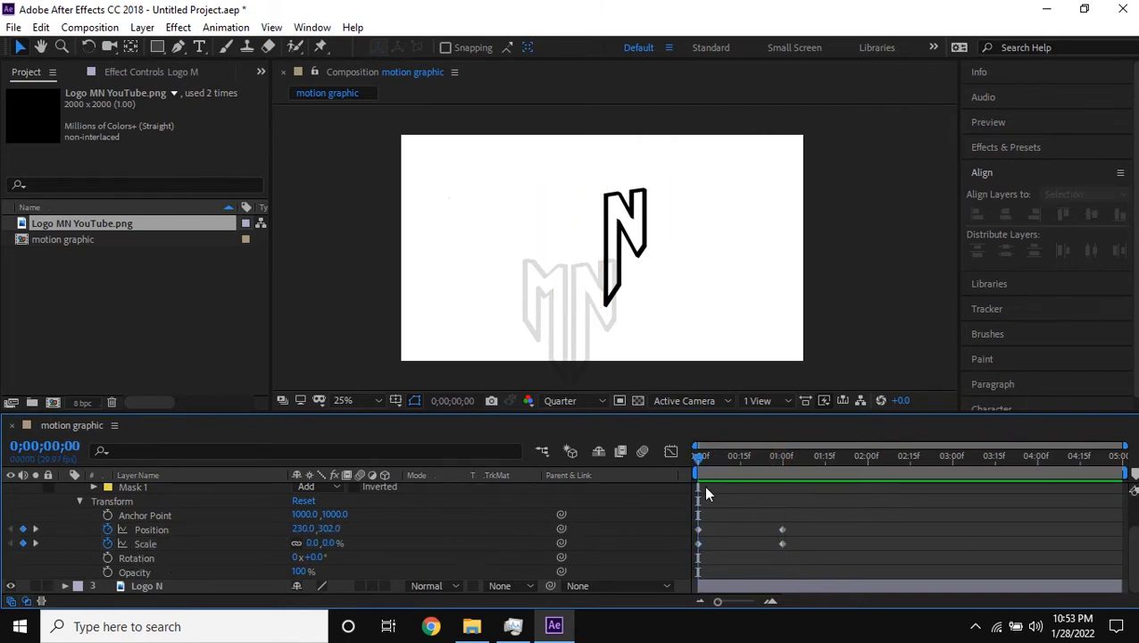
# - Keyframe Logo M's Rotation at 0° at the 1-second mark and at 360° at the start
pyautogui.moveTo(701, 459); pyautogui.dragTo(786, 473)
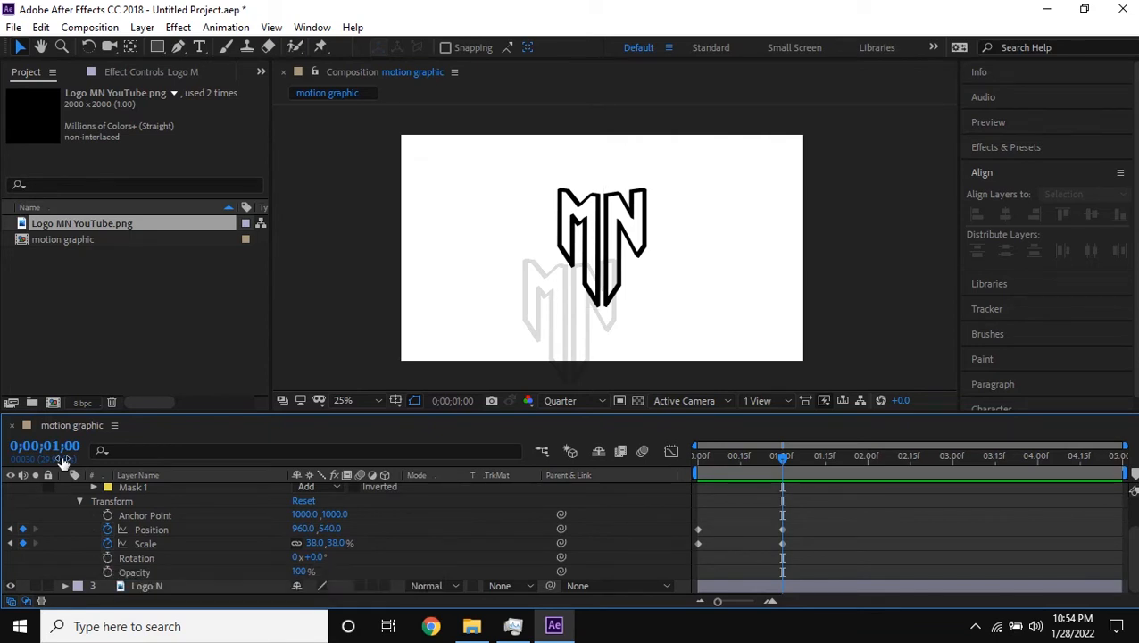
pyautogui.click(108, 558)
pyautogui.moveTo(783, 457); pyautogui.dragTo(630, 490)
pyautogui.moveTo(307, 556); pyautogui.dragTo(356, 559)
pyautogui.click(298, 556)
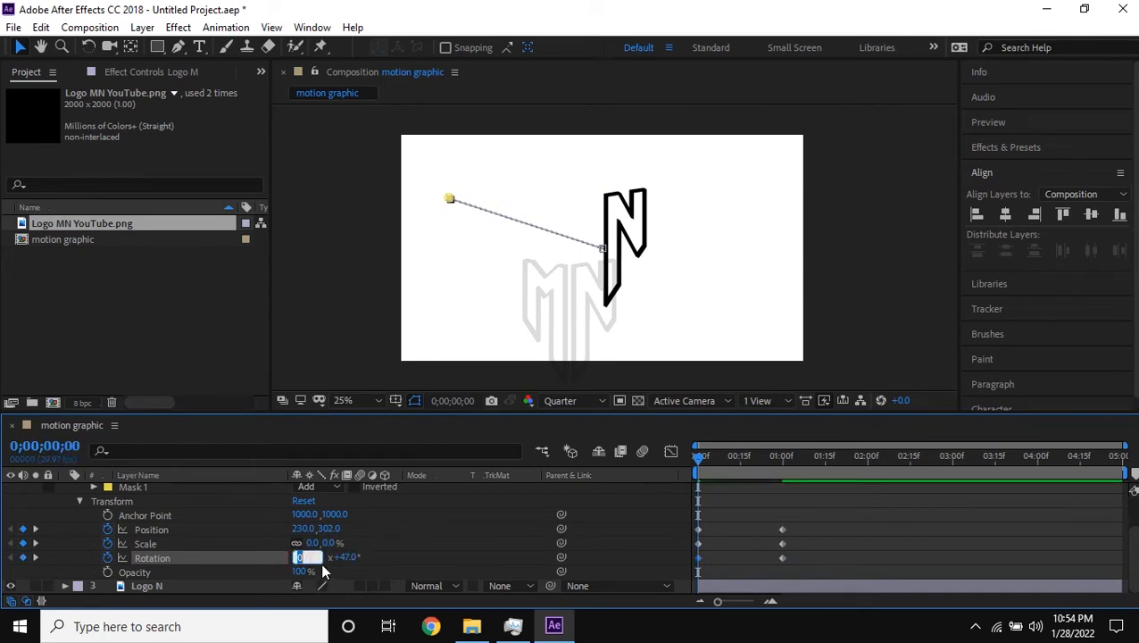
pyautogui.press('Tab')
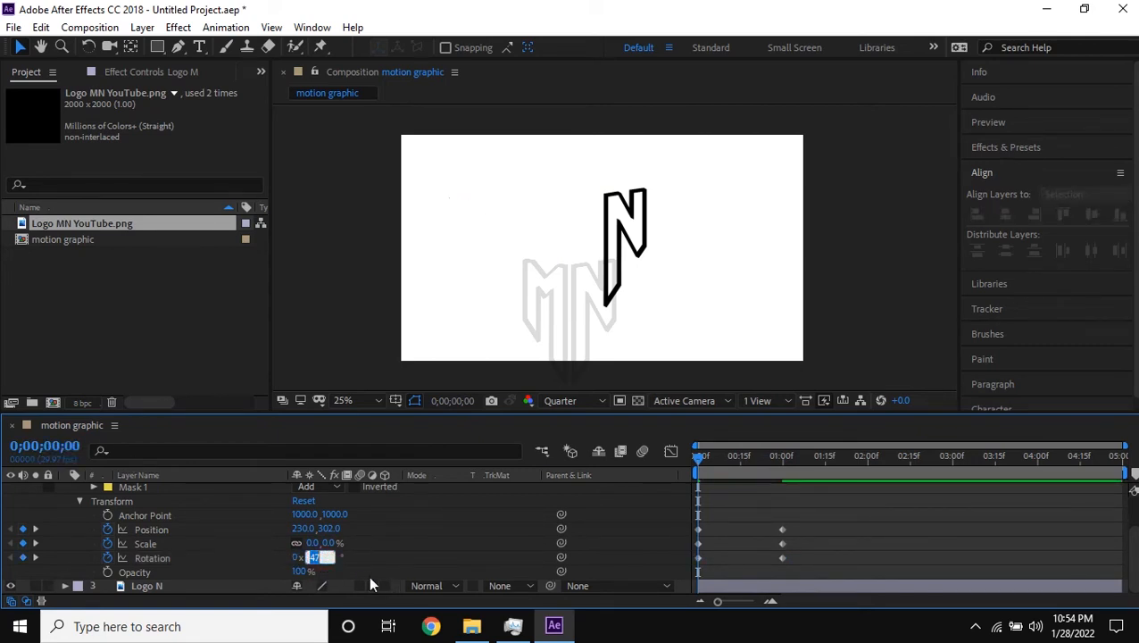
pyautogui.write('360')
pyautogui.press('Return')
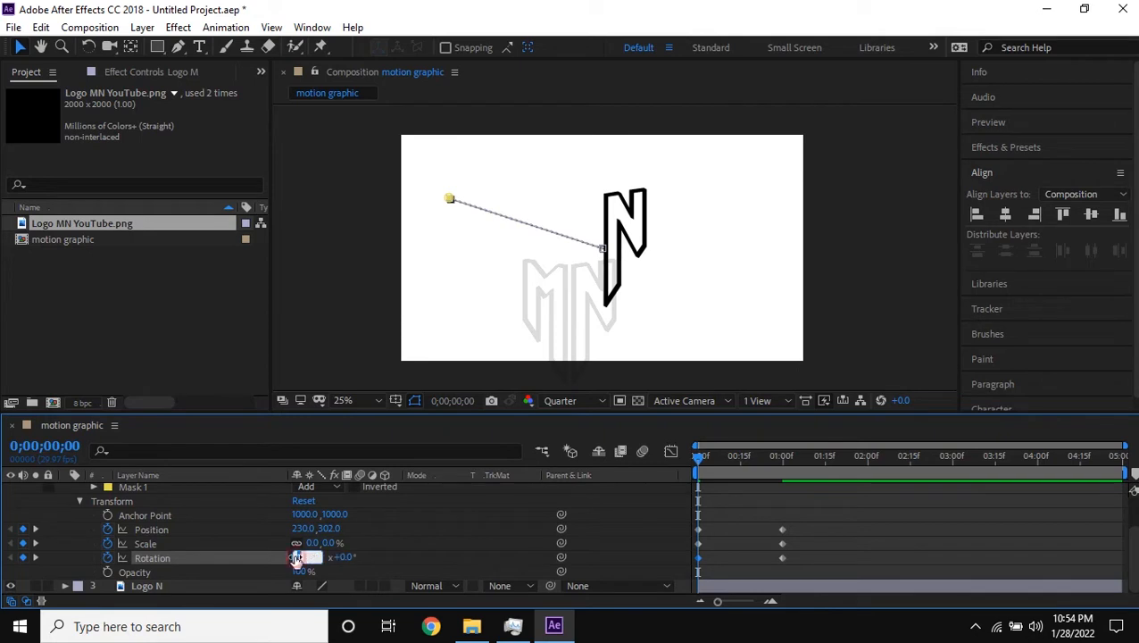
# - Preview Logo M's animation with the added rotation
pyautogui.press('space')
pyautogui.press('space')
pyautogui.press('space')
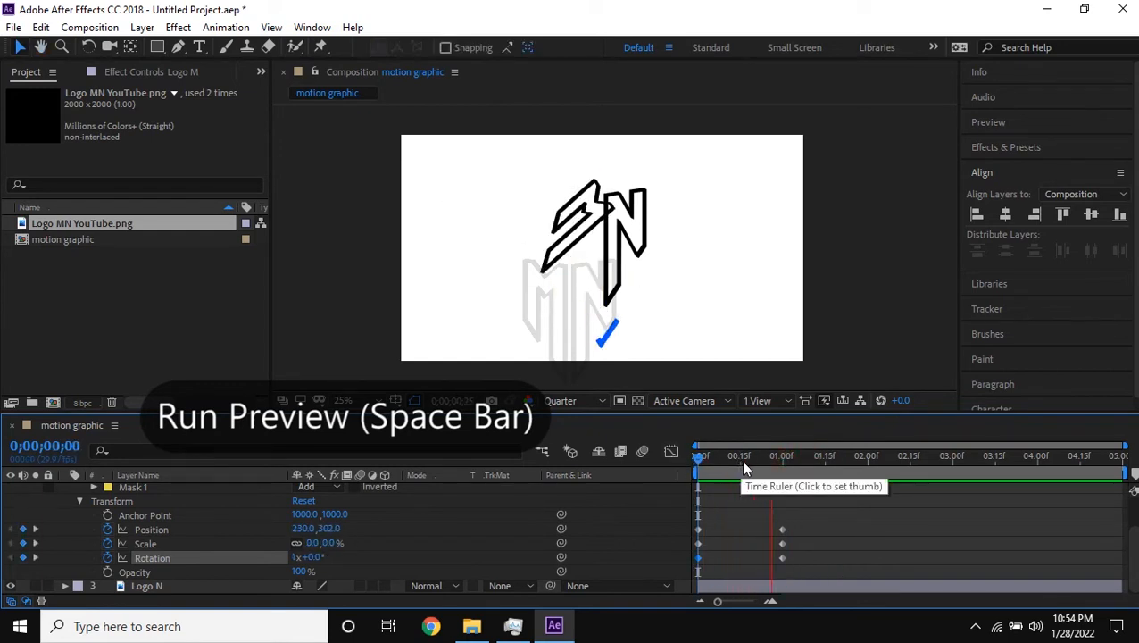
# - Move Logo M's ending Position, Scale and Rotation keyframes to 0;00;01;15 and replay the animation from the start
pyautogui.click(814, 508)
pyautogui.moveTo(812, 509); pyautogui.dragTo(824, 537)
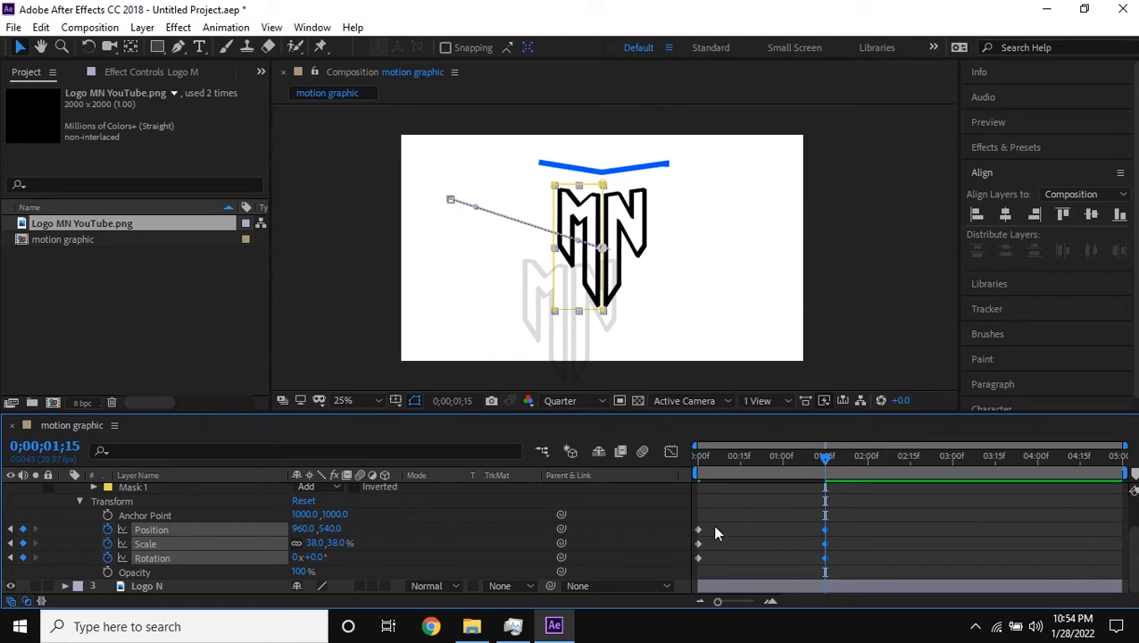
pyautogui.press('Home')
pyautogui.press('space')
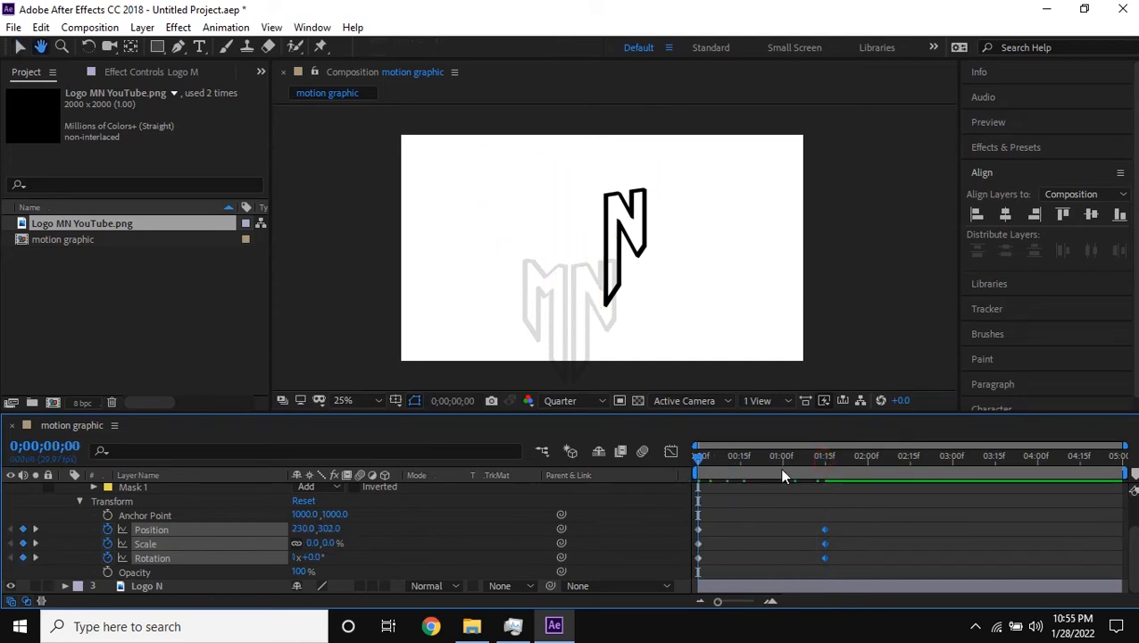
pyautogui.click(191, 567)
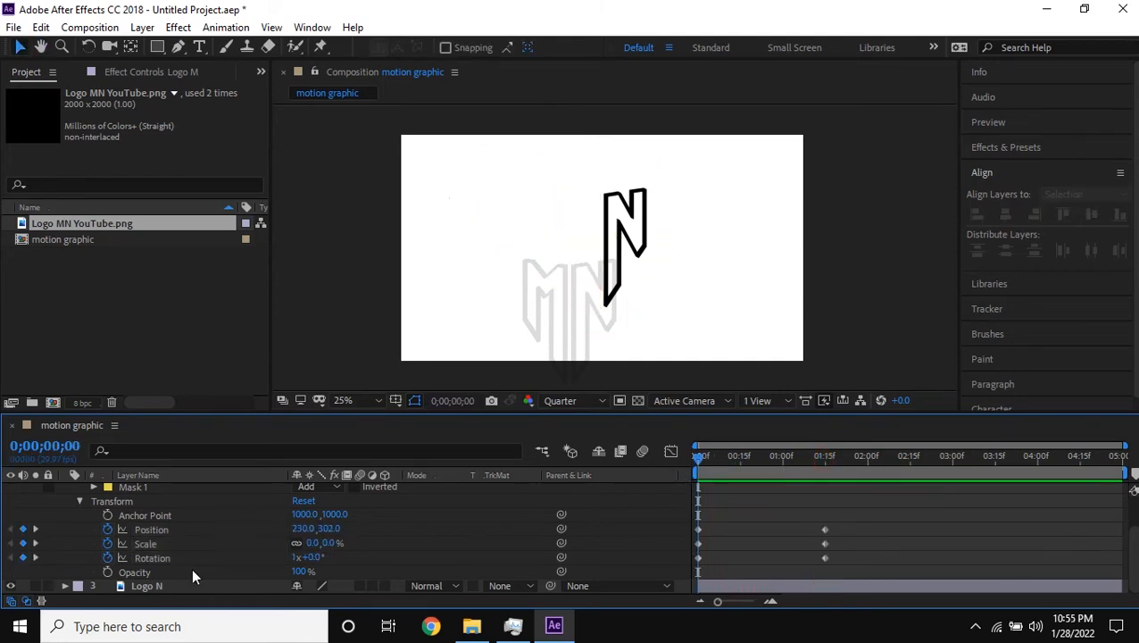
# - Keyframe Logo M's Opacity at 100% at 0;00;01;15 and at 0% at the start
pyautogui.moveTo(719, 460); pyautogui.dragTo(85, 612)
pyautogui.moveTo(778, 468); pyautogui.dragTo(825, 470)
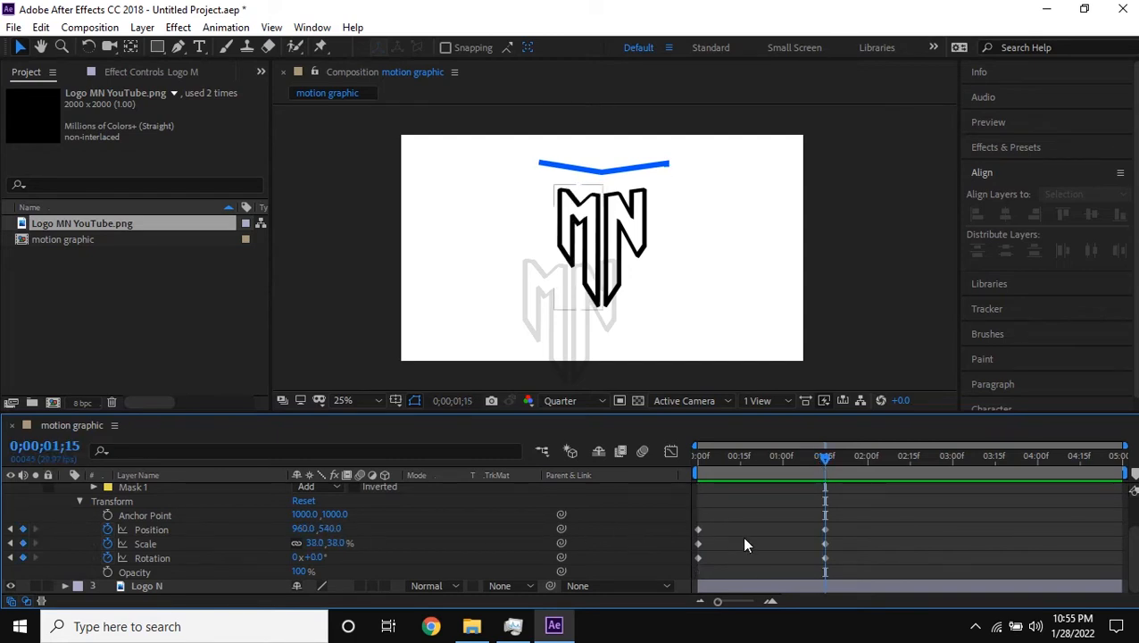
pyautogui.click(108, 571)
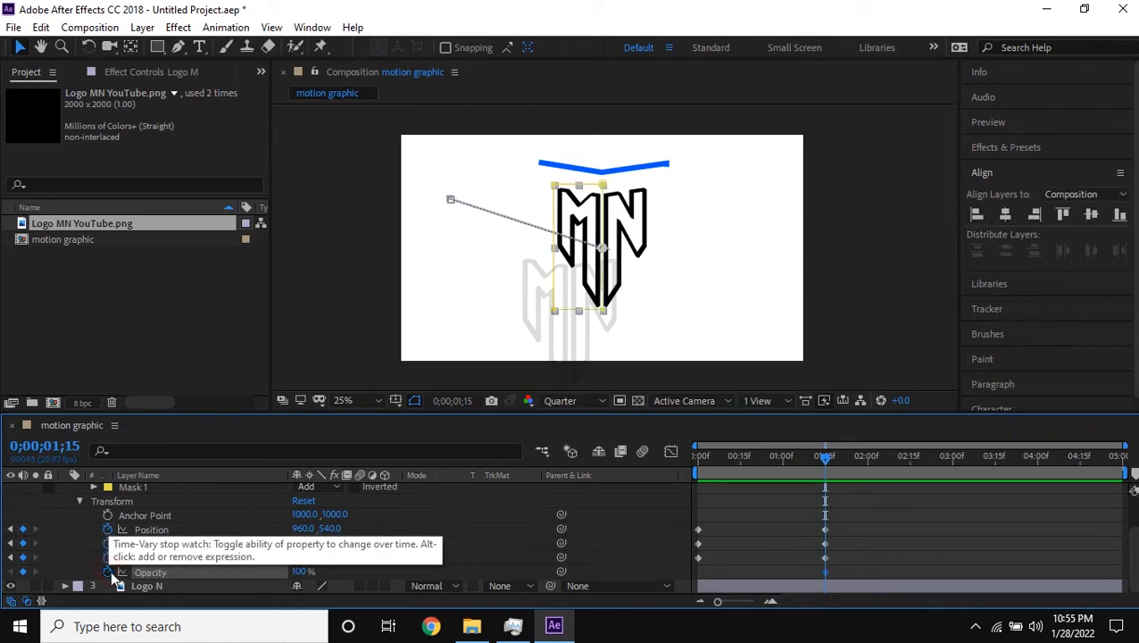
pyautogui.moveTo(823, 473); pyautogui.dragTo(640, 486)
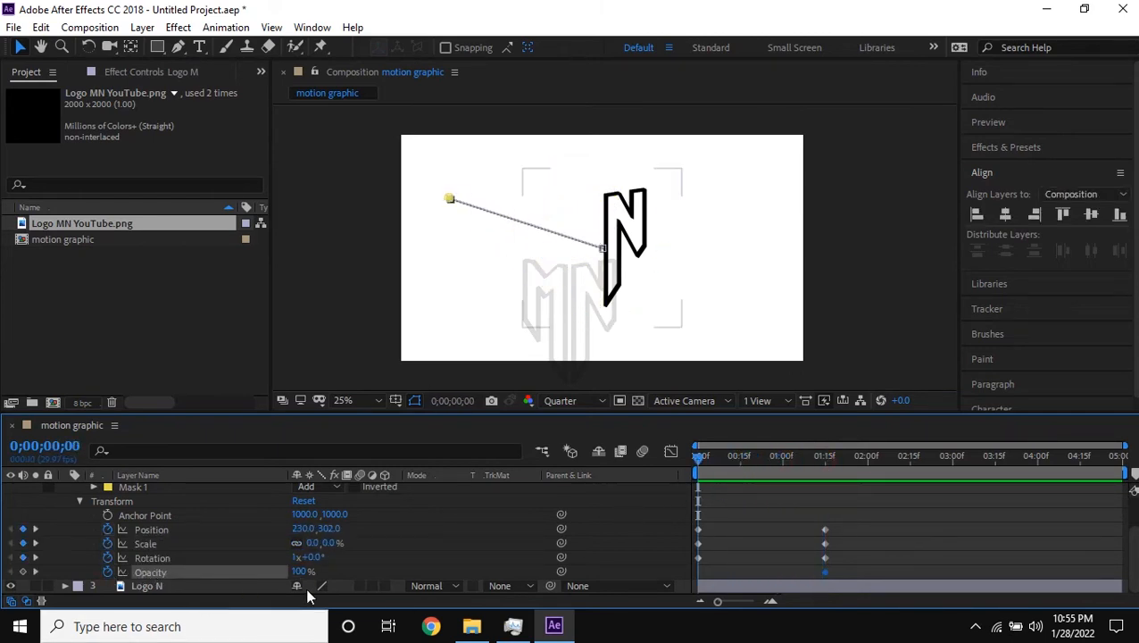
pyautogui.moveTo(301, 572); pyautogui.dragTo(216, 585)
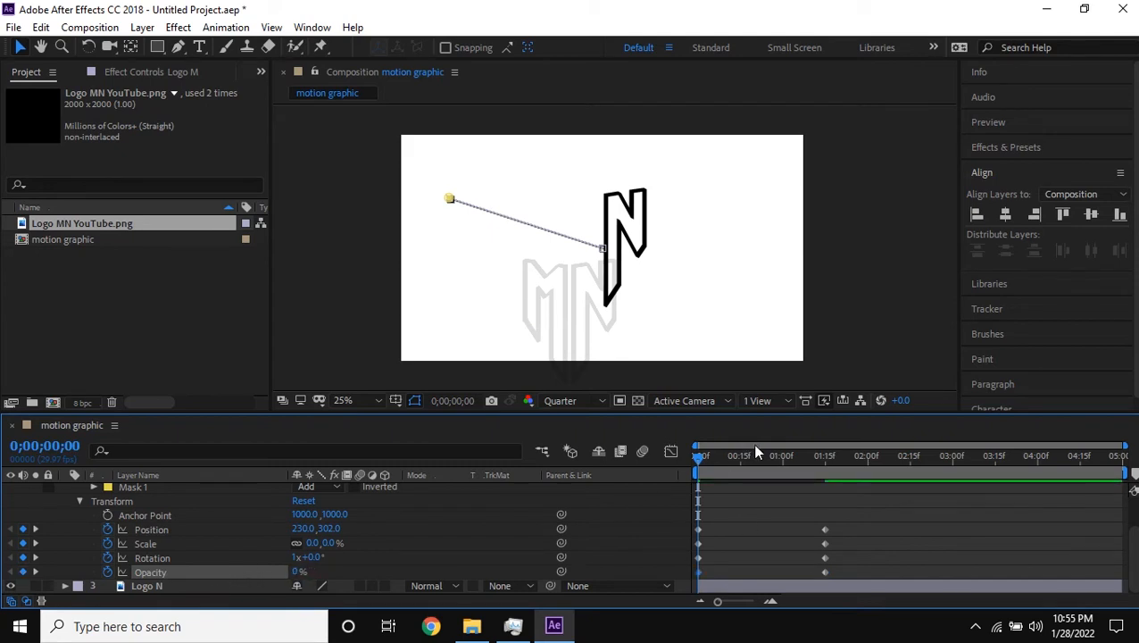
# - Preview Logo M's fade-in from the start and scrub past its ending keyframes
pyautogui.press('space')
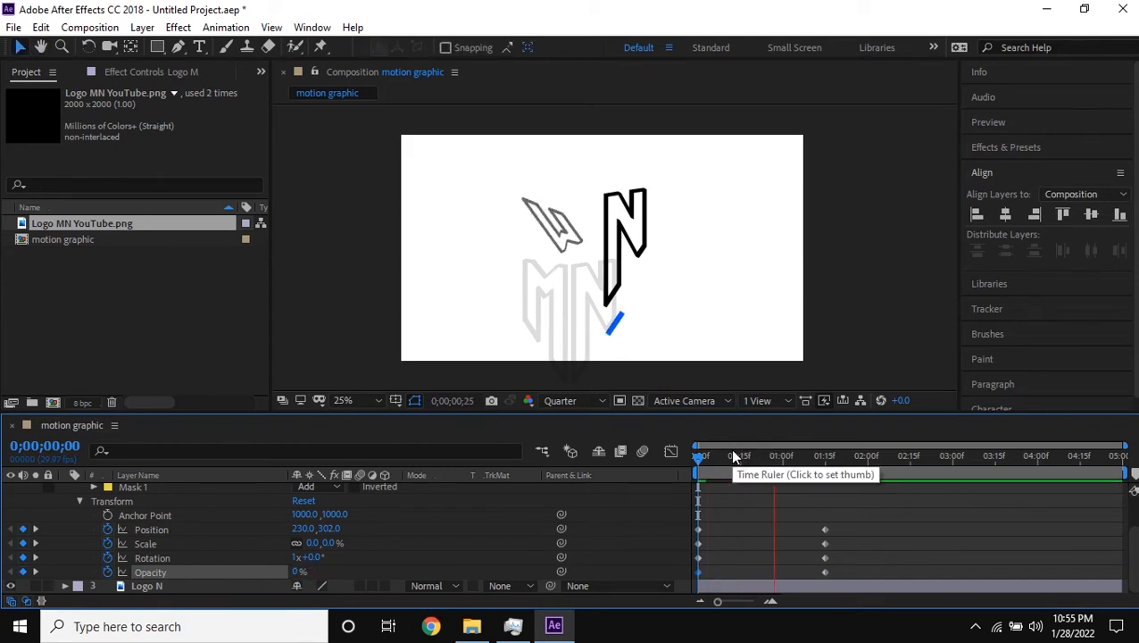
pyautogui.press('space')
pyautogui.moveTo(772, 460); pyautogui.dragTo(839, 508)
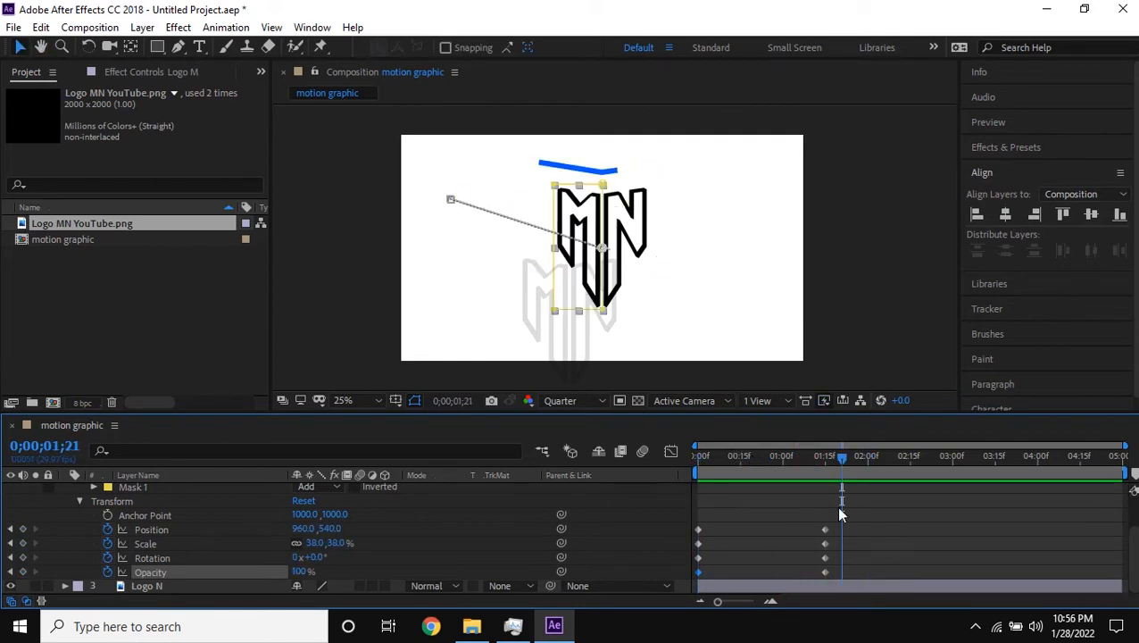
# - Collapse Logo M's Transform group, expand the Logo N layer, and copy Logo M's Transform group with its keyframes
pyautogui.click(80, 502)
pyautogui.click(125, 547)
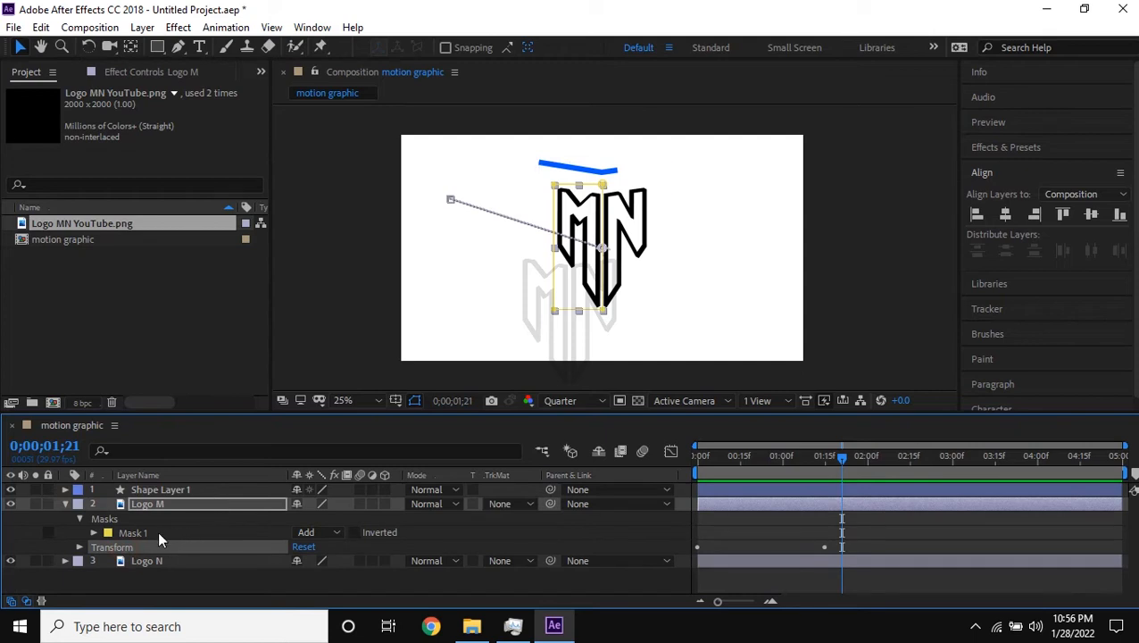
pyautogui.click(125, 535)
pyautogui.click(127, 548)
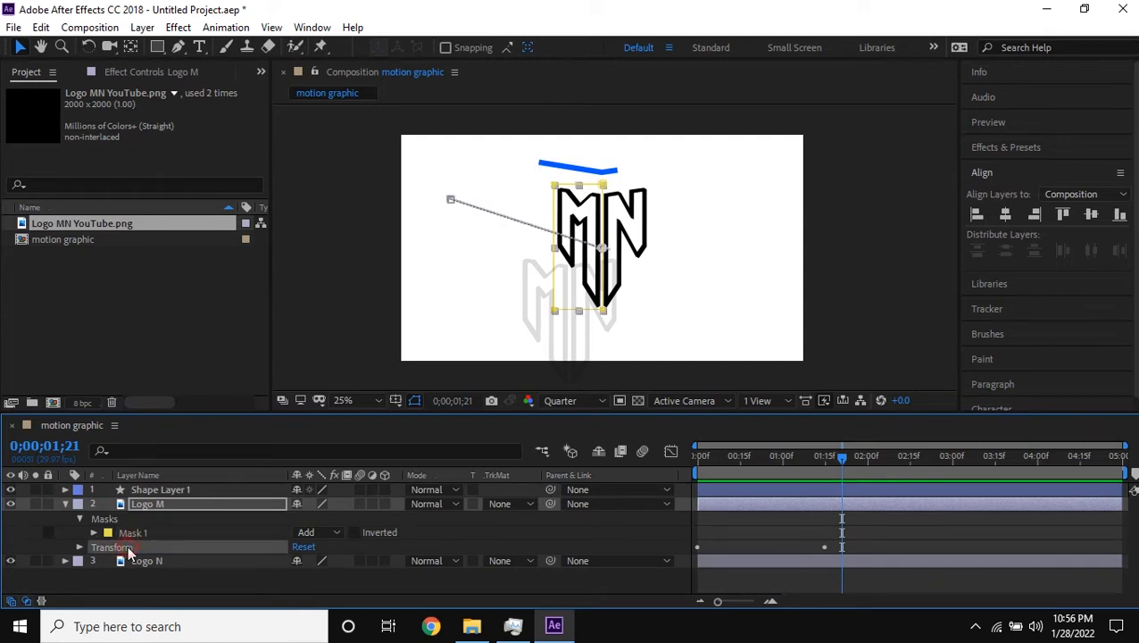
pyautogui.click(65, 561)
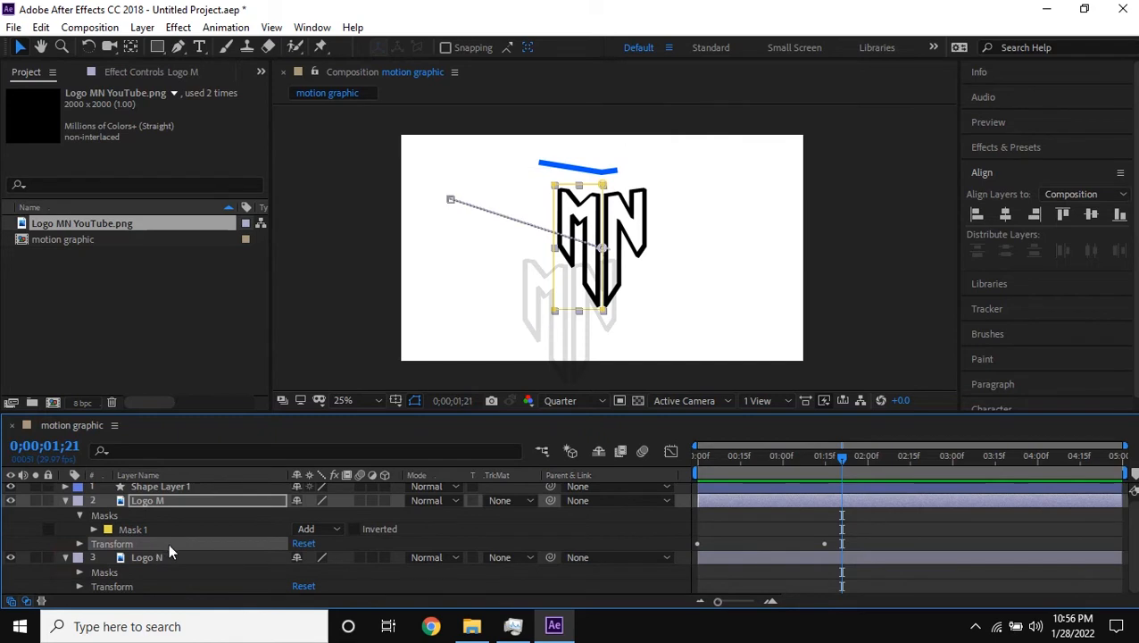
pyautogui.click(140, 533)
pyautogui.click(132, 544)
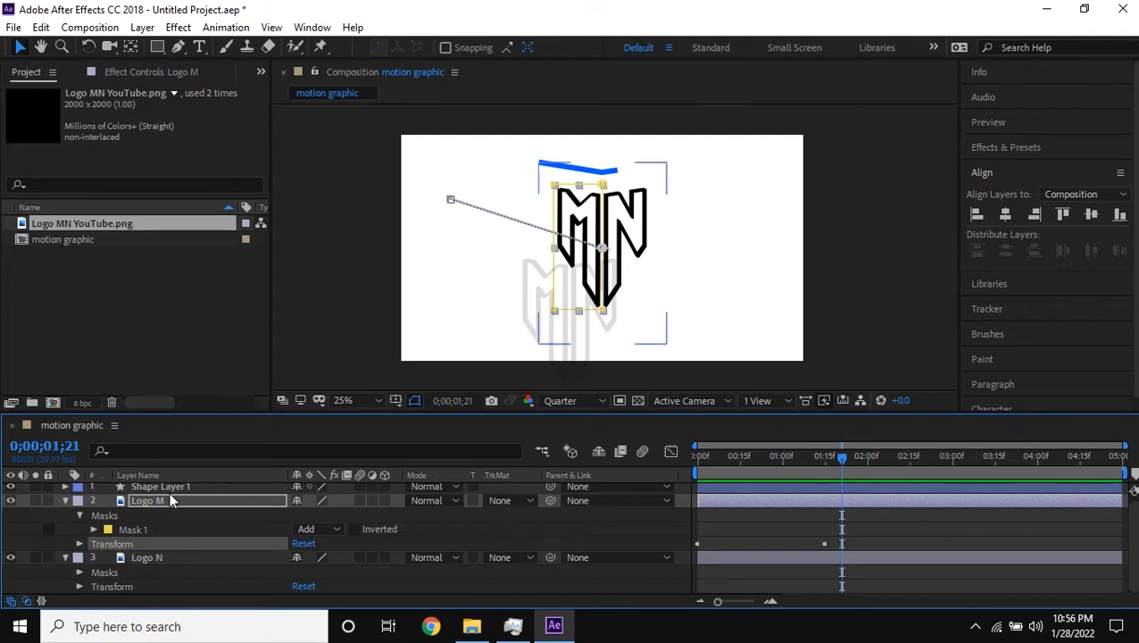
pyautogui.hotkey('ctrl', 'c')
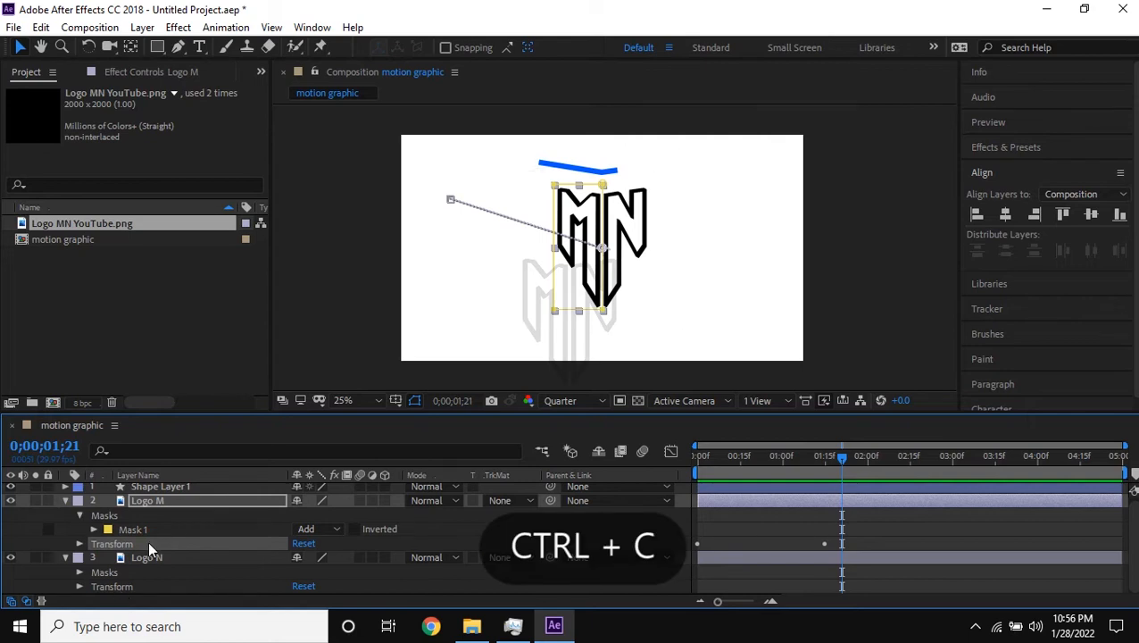
# - Paste Logo M's Transform keyframes onto Logo N's Transform group, expand it, and preview from the start
pyautogui.click(141, 586)
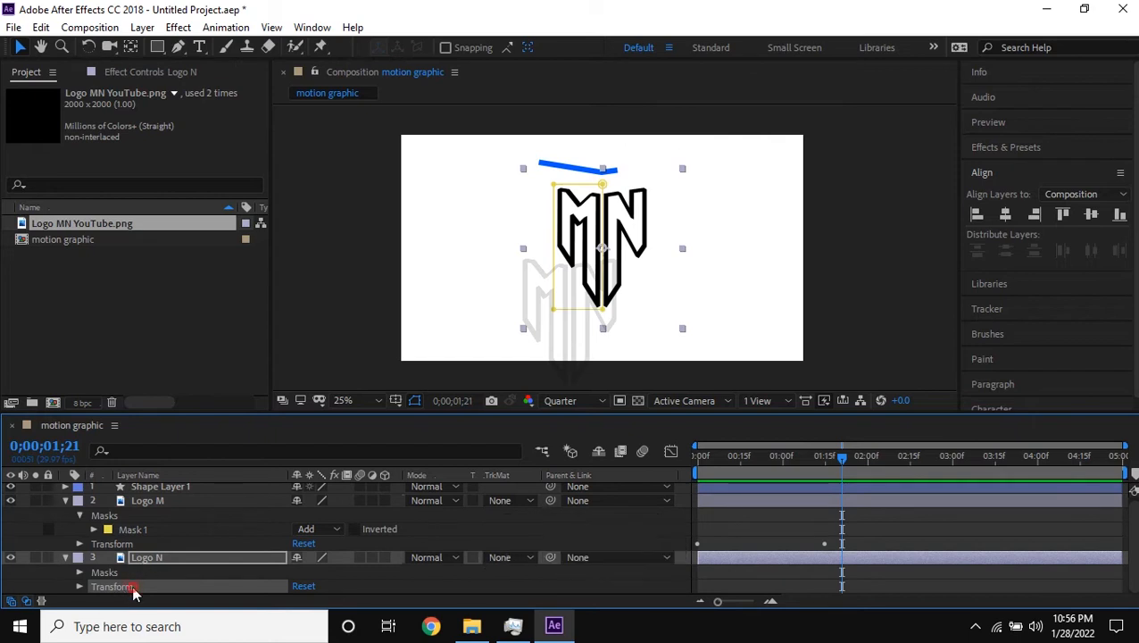
pyautogui.click(123, 586)
pyautogui.hotkey('ctrl', 'v')
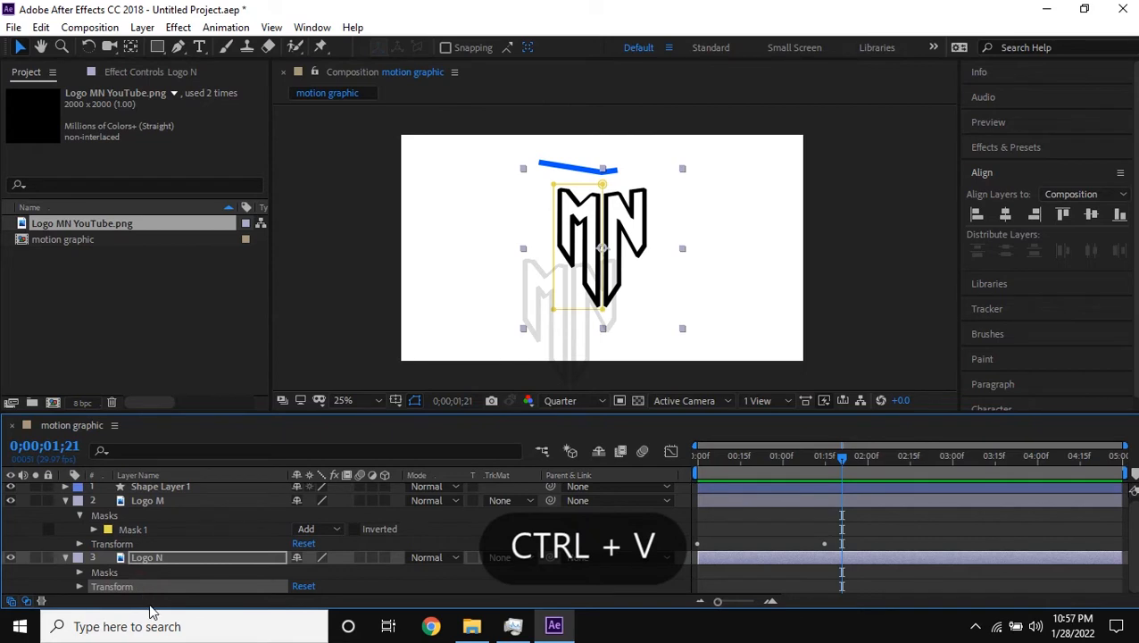
pyautogui.click(79, 585)
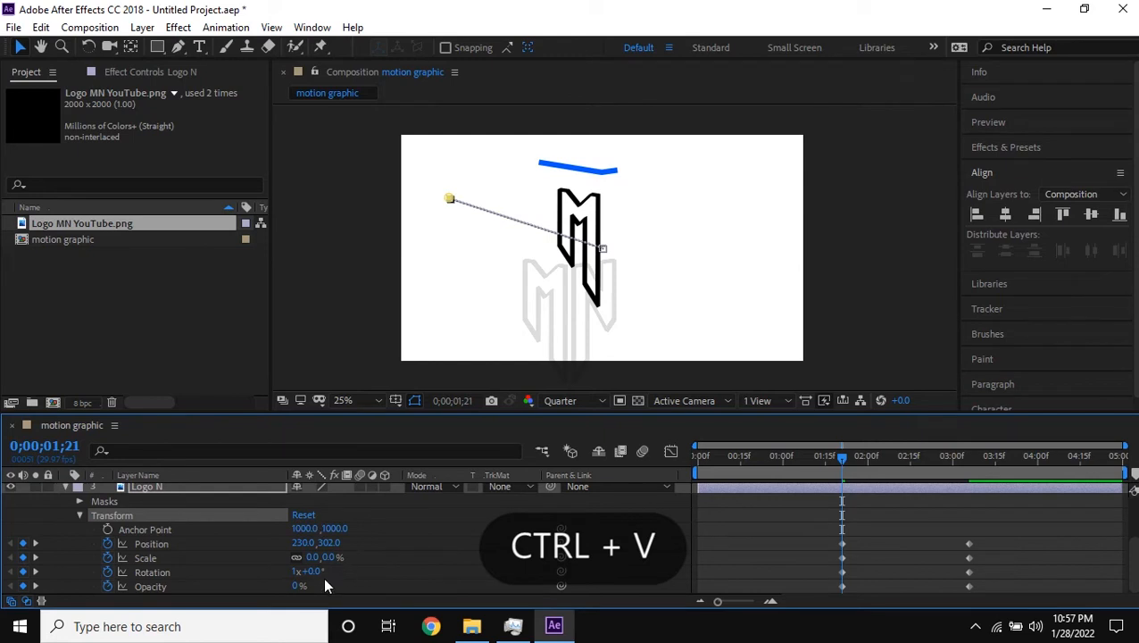
pyautogui.moveTo(842, 455); pyautogui.dragTo(619, 465)
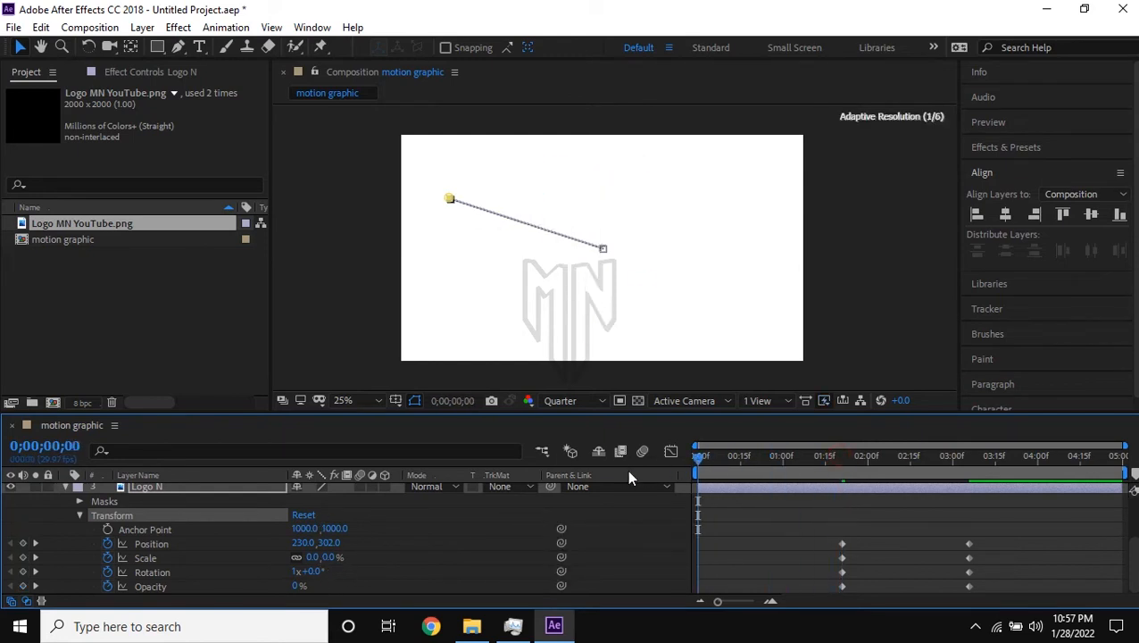
pyautogui.press('space')
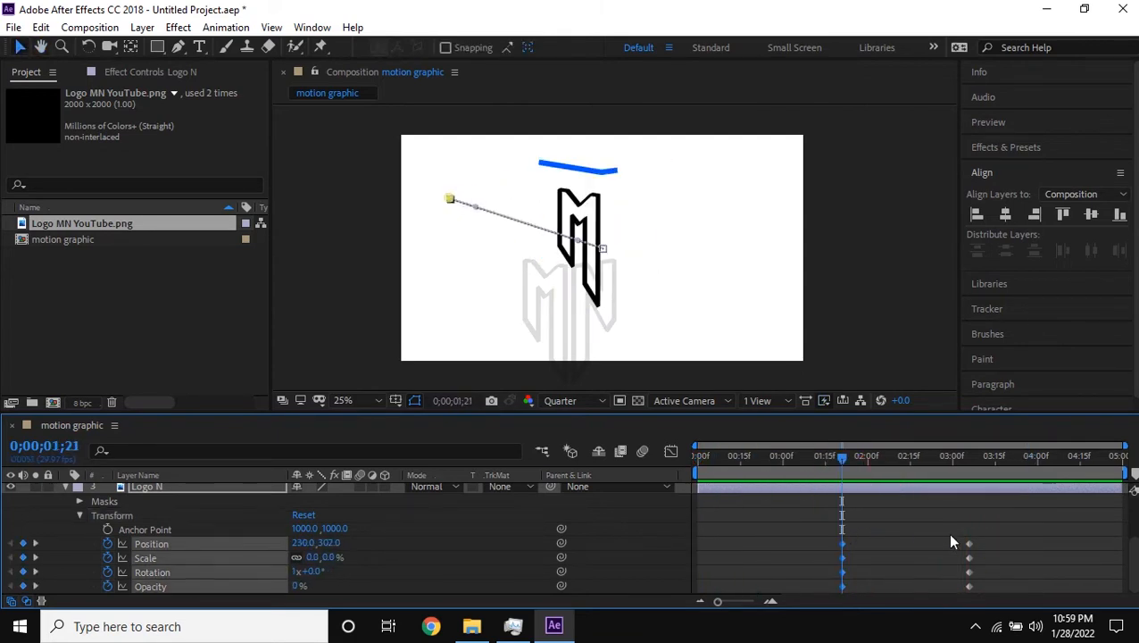
# - Shift all of Logo N's pasted keyframes so they start at 0;00;00;00, preview them, and go to 0;00;01;15
pyautogui.moveTo(997, 523); pyautogui.dragTo(821, 601)
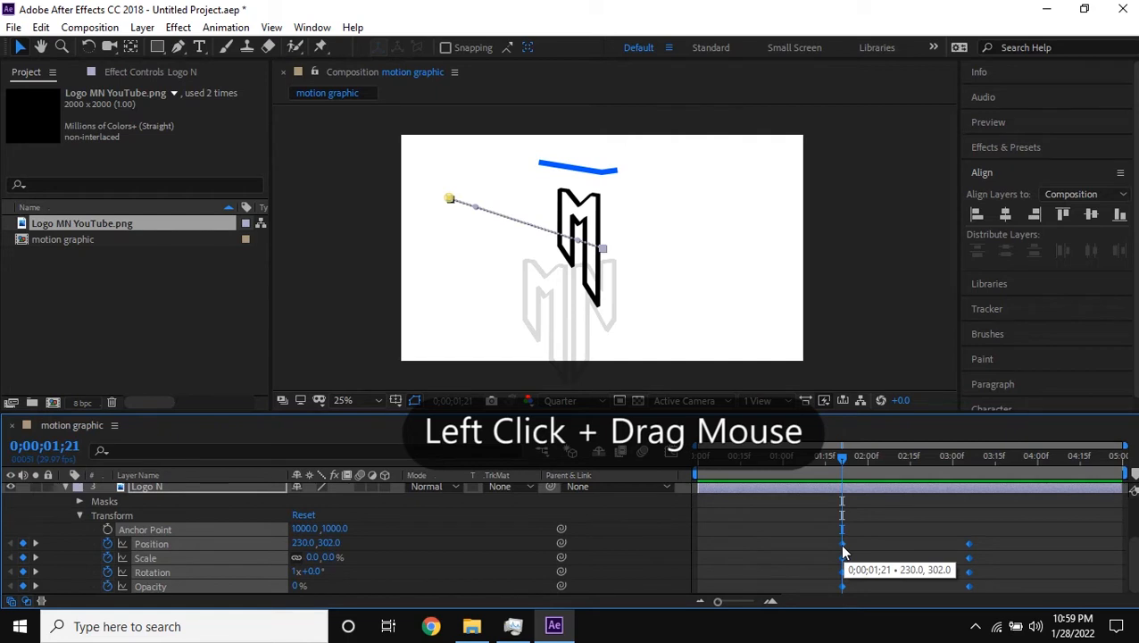
pyautogui.moveTo(843, 548); pyautogui.dragTo(698, 564)
pyautogui.press('space')
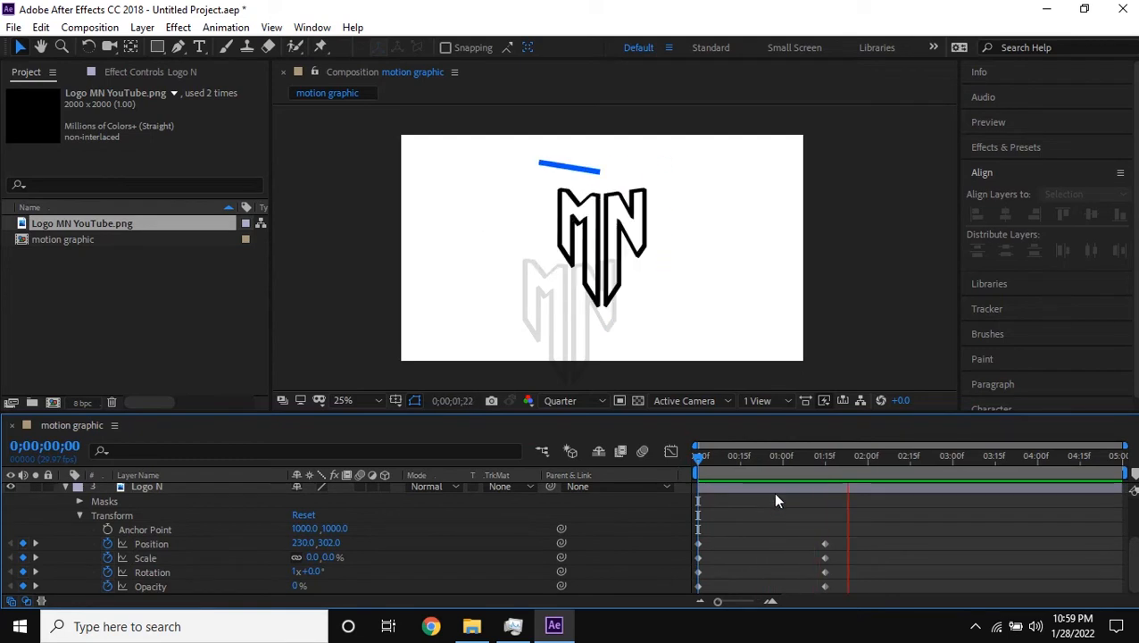
pyautogui.click(823, 462)
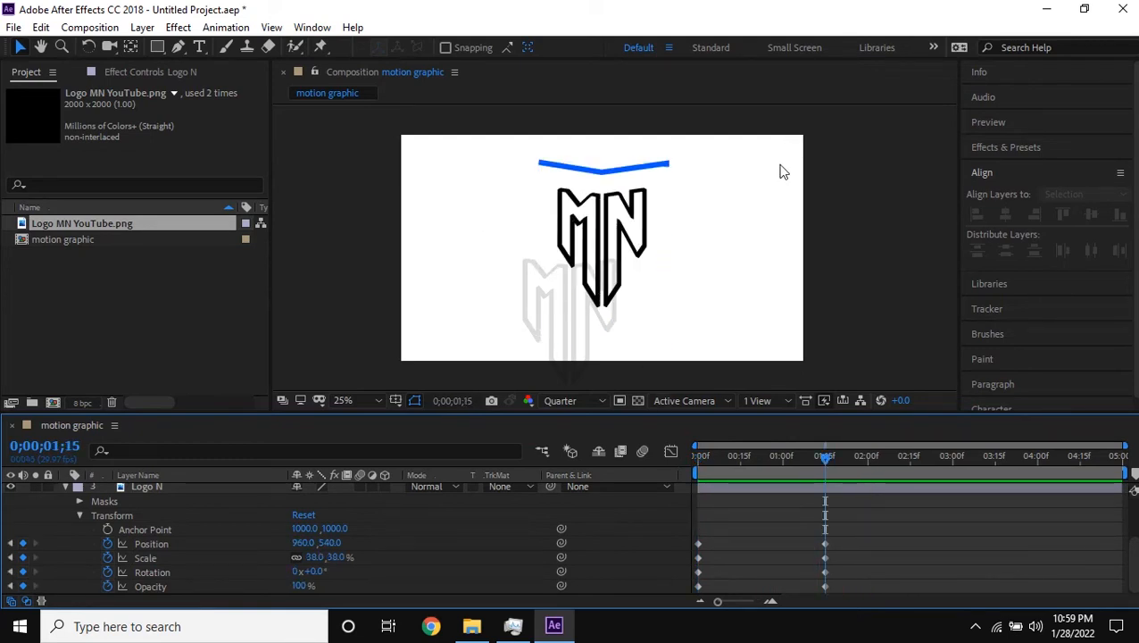
# - Launch Calculator, then switch back to After Effects and check the composition's width in its settings
pyautogui.click(248, 625)
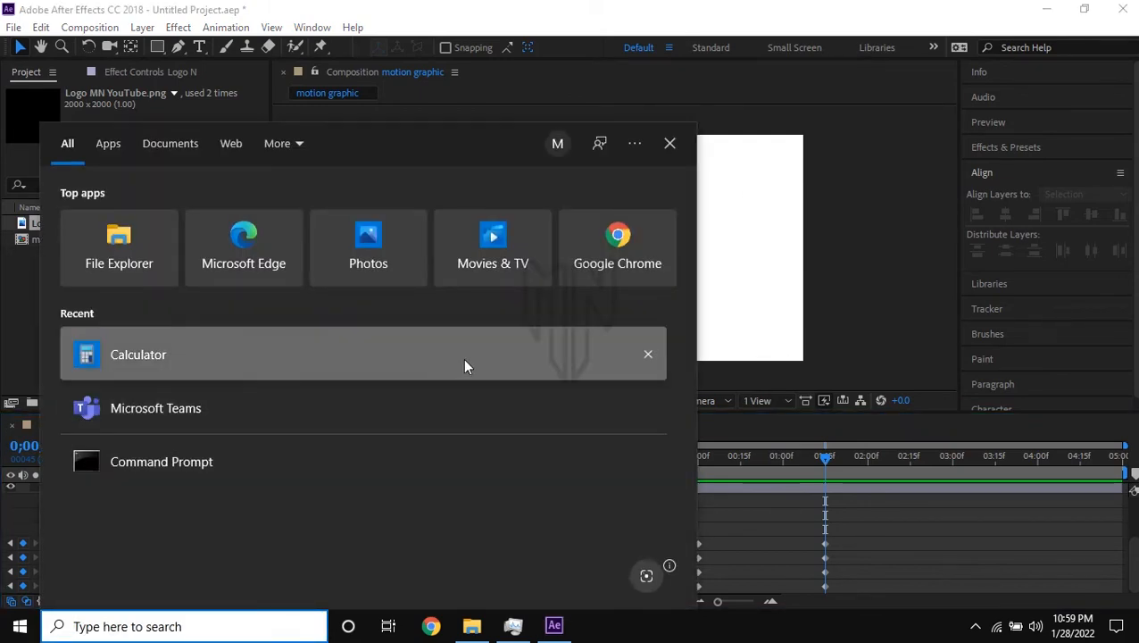
pyautogui.click(464, 364)
pyautogui.click(103, 28)
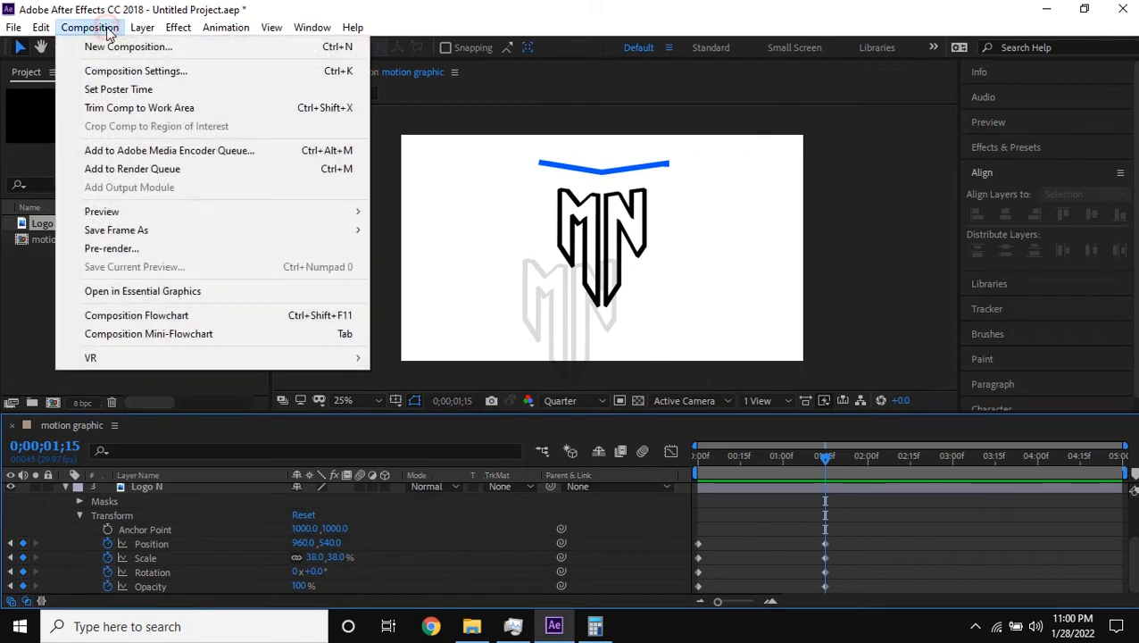
pyautogui.click(138, 70)
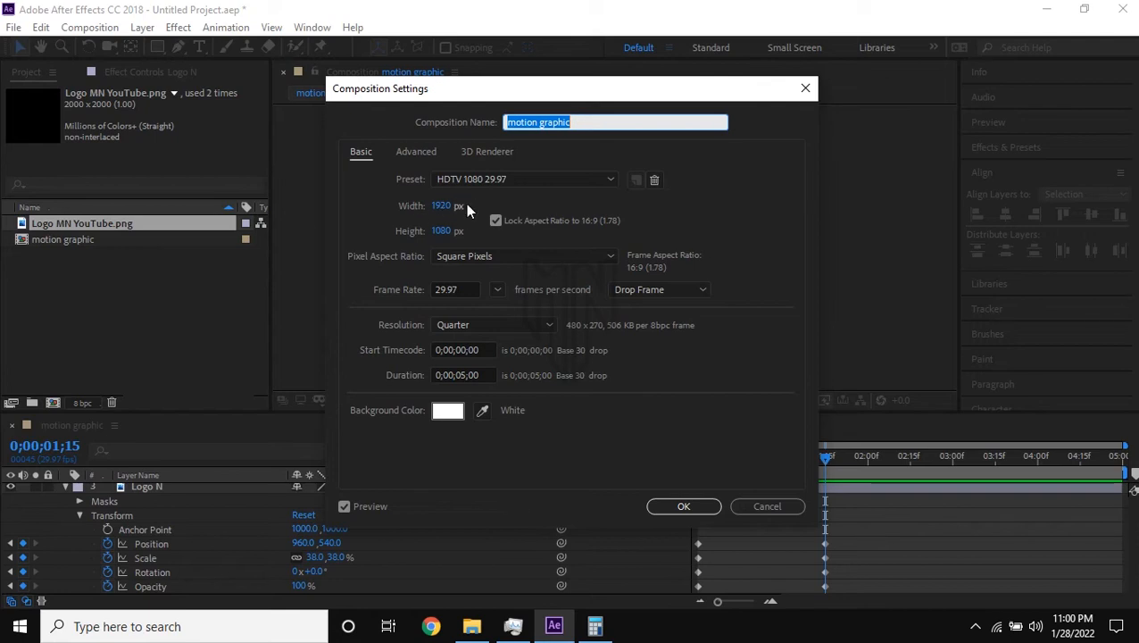
pyautogui.click(444, 209)
pyautogui.click(553, 208)
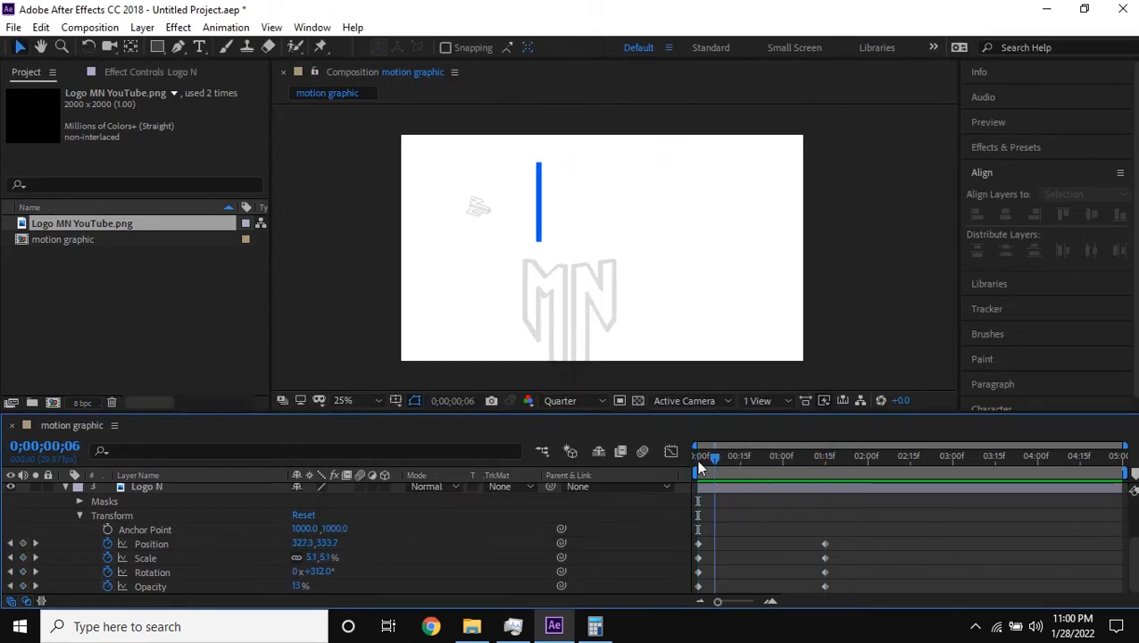
# - Return to the start of the timeline and examine Logo N's starting Position value
pyautogui.click(696, 459)
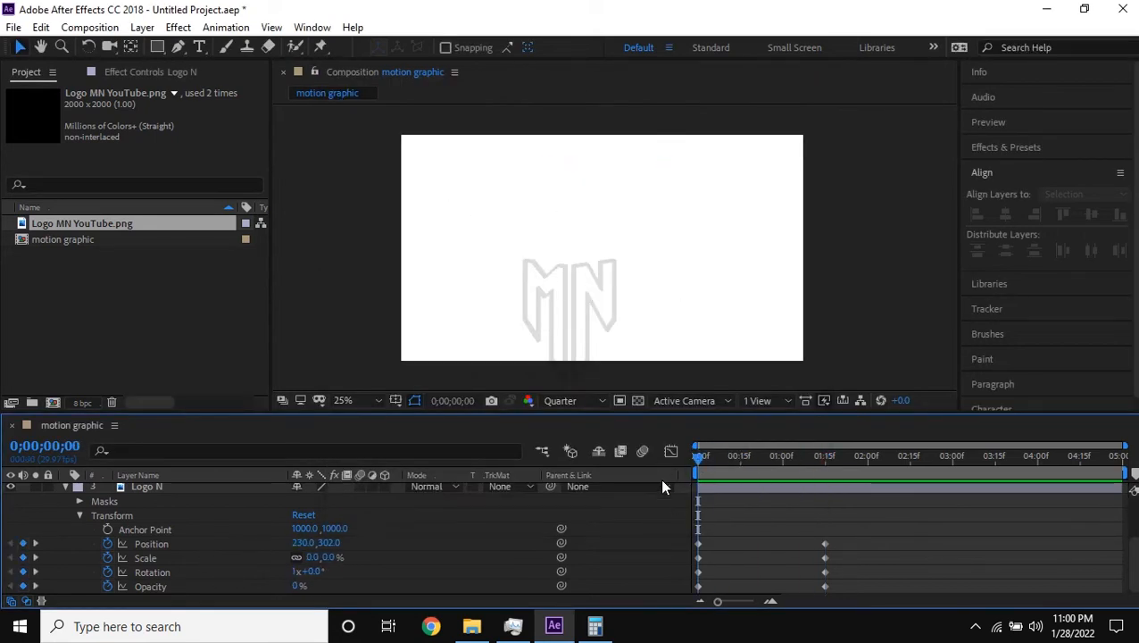
pyautogui.scroll(2, 223, 531)
pyautogui.scroll(-2, 250, 536)
pyautogui.click(245, 541)
pyautogui.click(809, 513)
pyautogui.moveTo(746, 462); pyautogui.dragTo(774, 459)
pyautogui.press('Home')
# - Switch to Calculator, enter the composition width 1920, and double-check it in After Effects' composition settings
pyautogui.click(598, 626)
pyautogui.press('1')
pyautogui.click(694, 378)
pyautogui.click(596, 468)
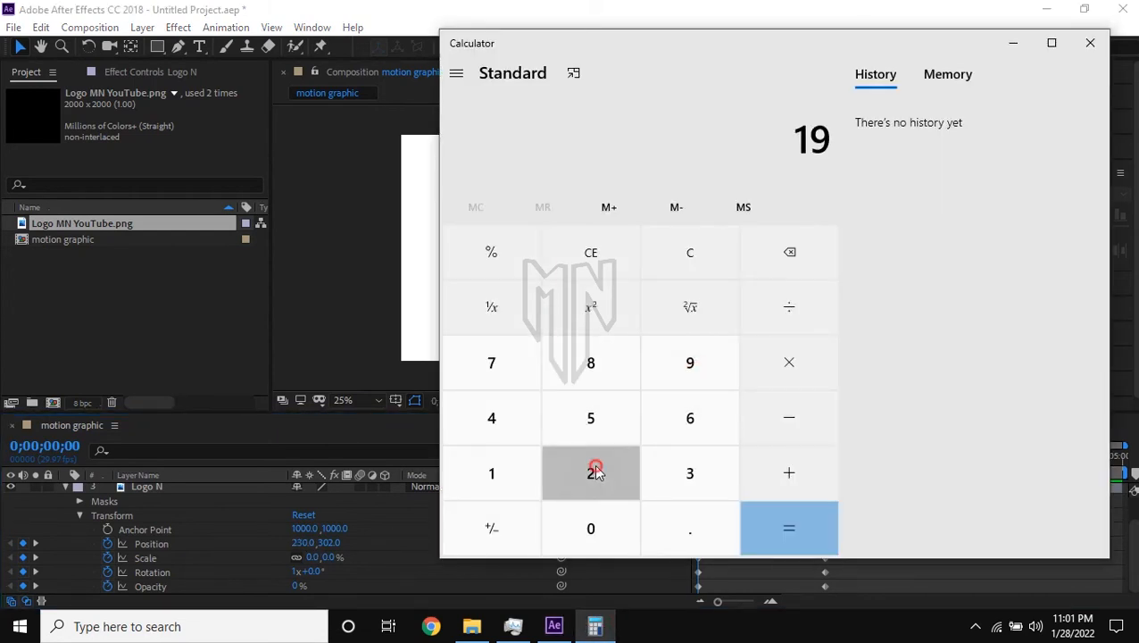
pyautogui.click(600, 525)
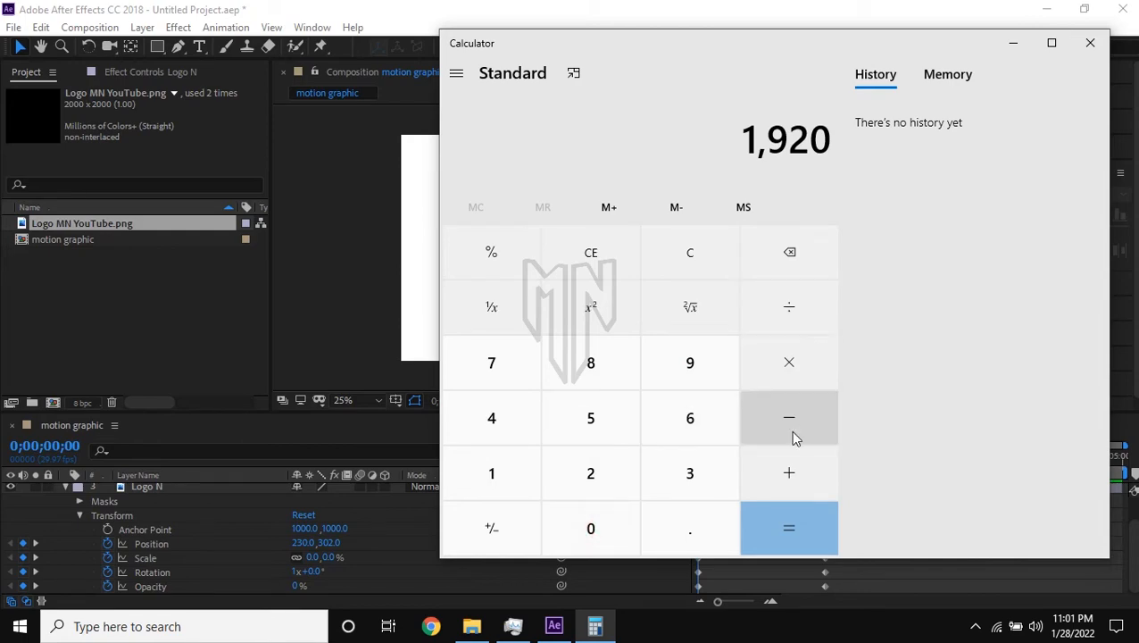
pyautogui.click(89, 28)
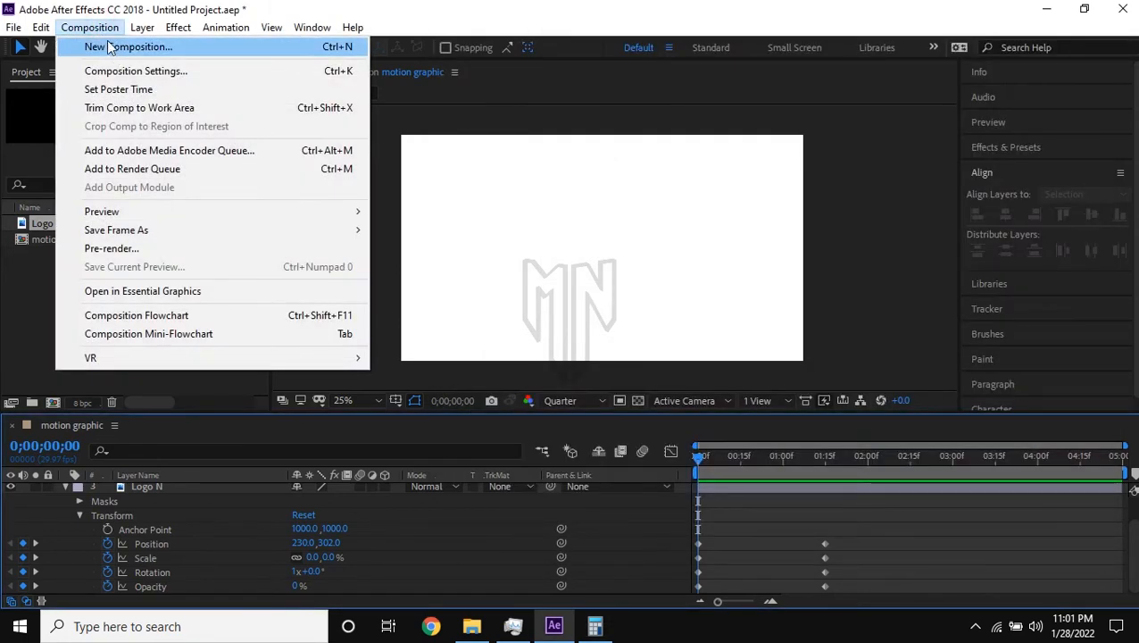
pyautogui.click(112, 71)
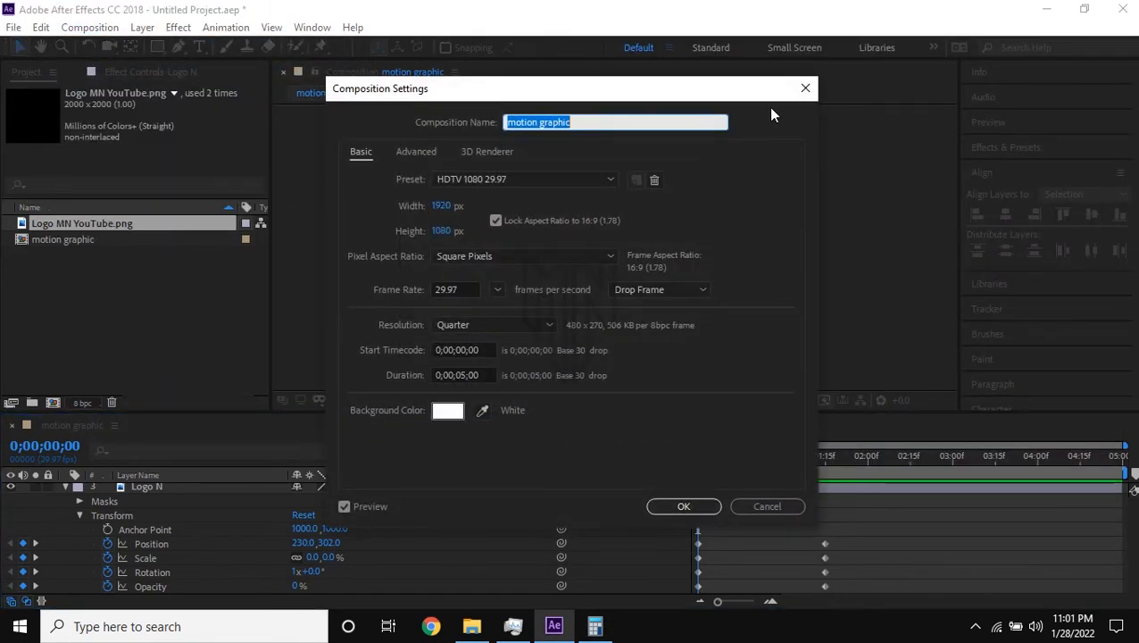
pyautogui.click(805, 87)
# - Switch to Calculator, subtract Logo N's starting X position 230 from 1920, and minimize it
pyautogui.click(595, 625)
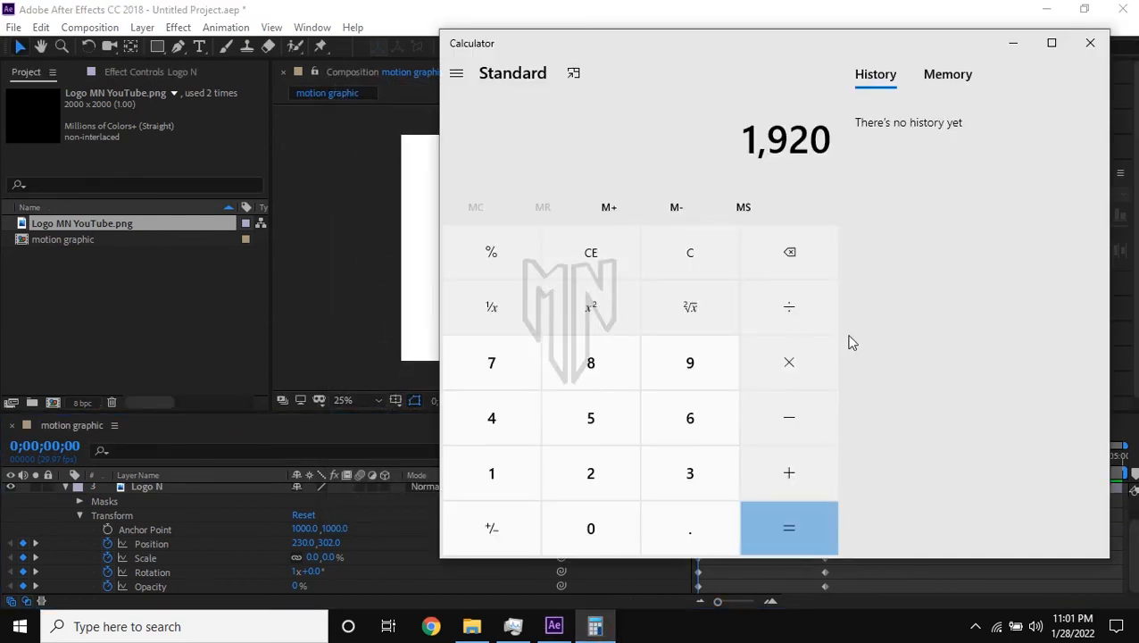
pyautogui.click(788, 417)
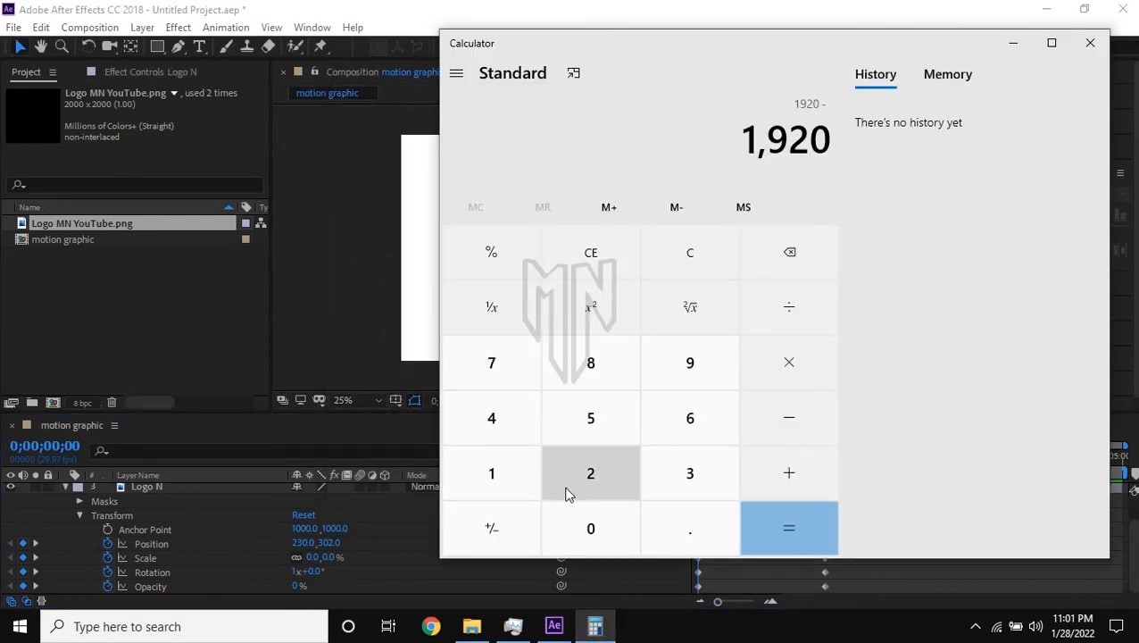
pyautogui.click(590, 473)
pyautogui.click(678, 468)
pyautogui.click(615, 516)
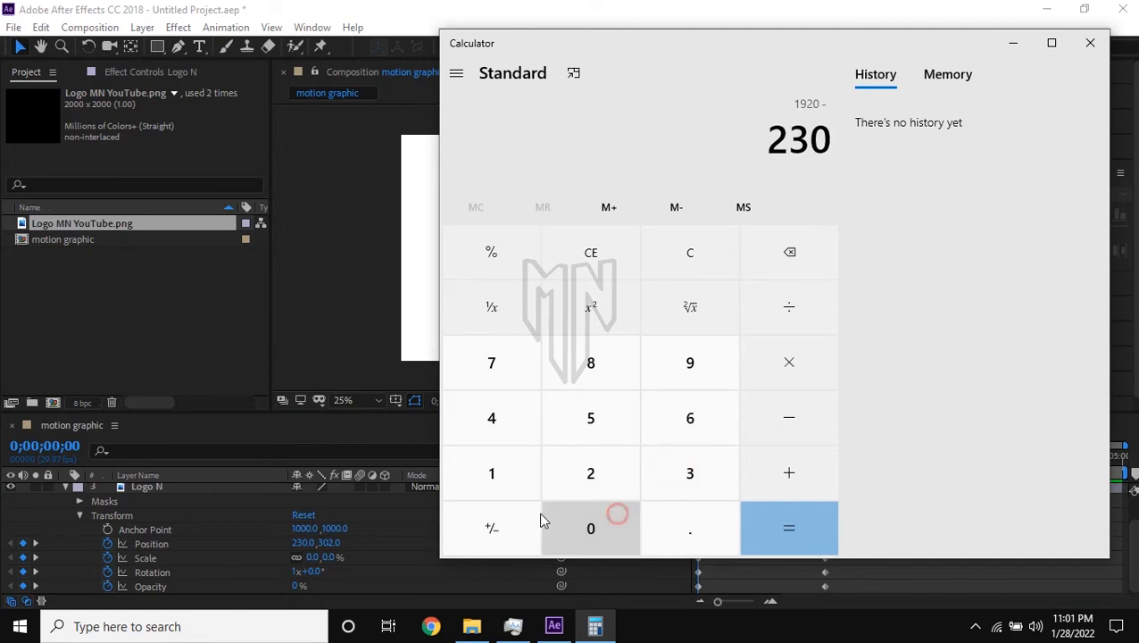
pyautogui.click(789, 528)
pyautogui.click(1014, 47)
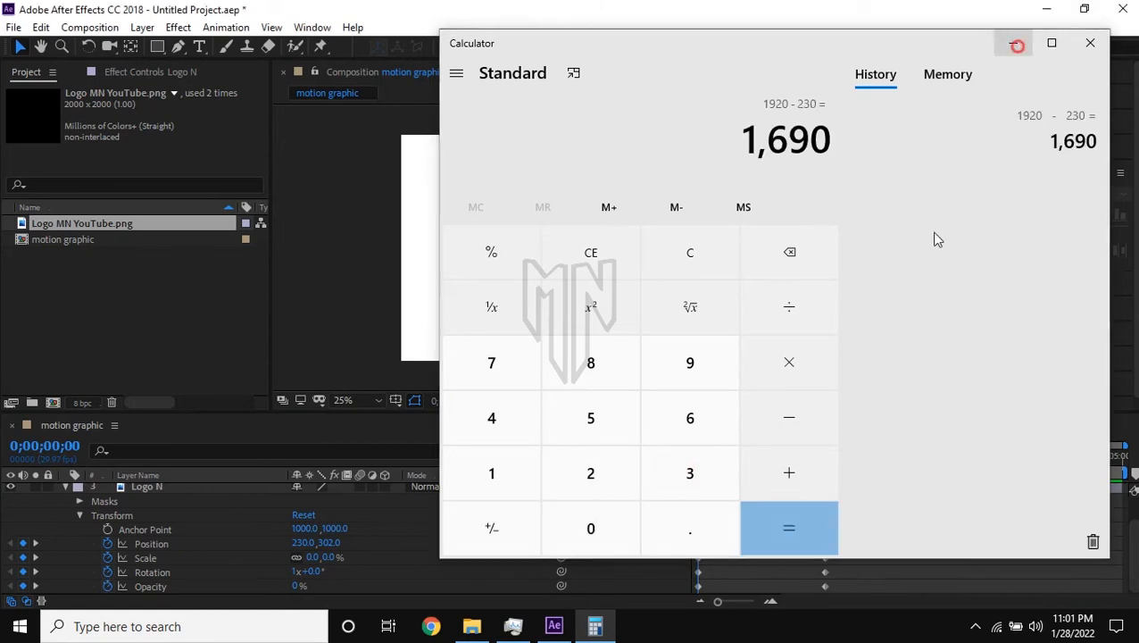
# - Set Logo N's starting Position X value to 1690 and preview the two letters' animation
pyautogui.click(304, 542)
pyautogui.write('1690')
pyautogui.press('Return')
pyautogui.press('space')
pyautogui.press('space')
pyautogui.press('space')
pyautogui.press('space')
pyautogui.press('space')
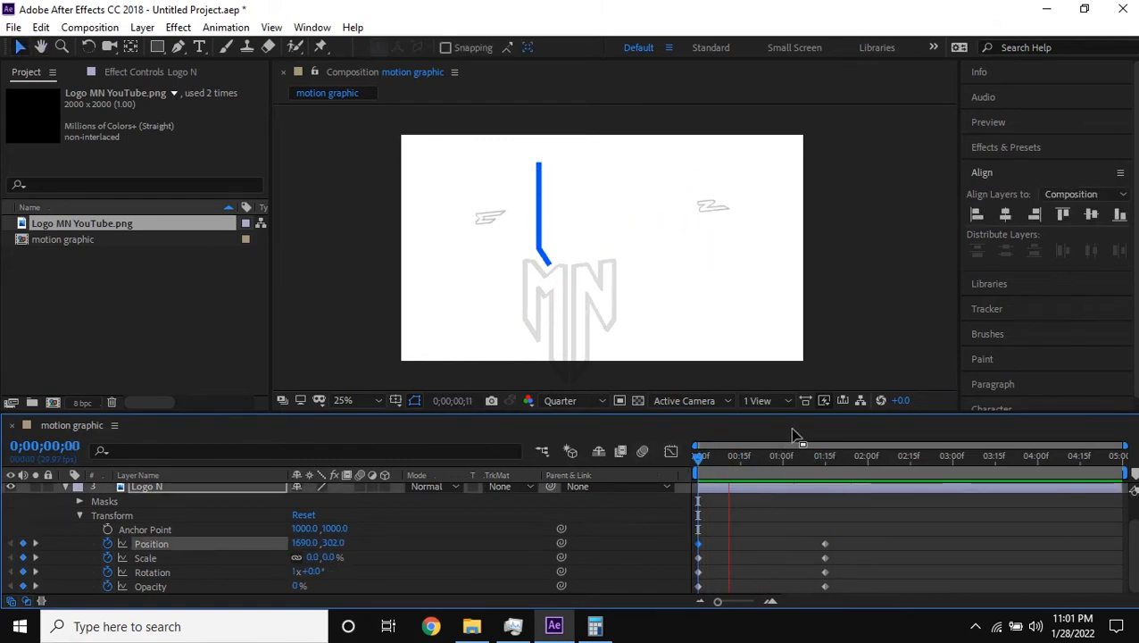
# - Set Logo N's Rotation keyframe at the start to -1x+0.0°
pyautogui.click(190, 562)
pyautogui.click(190, 560)
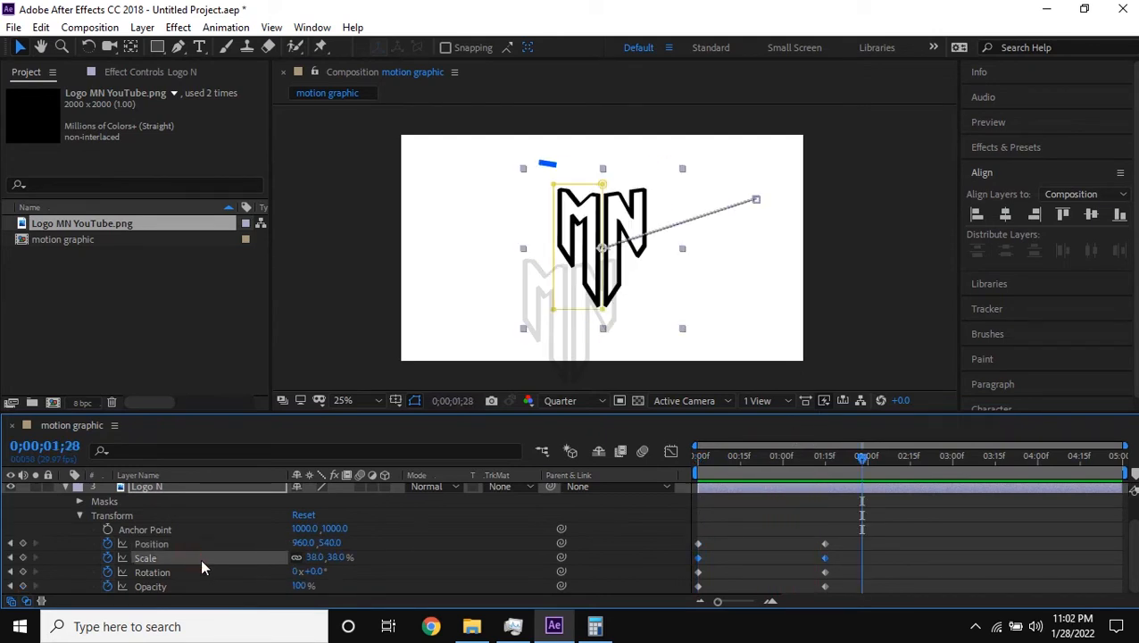
pyautogui.click(185, 574)
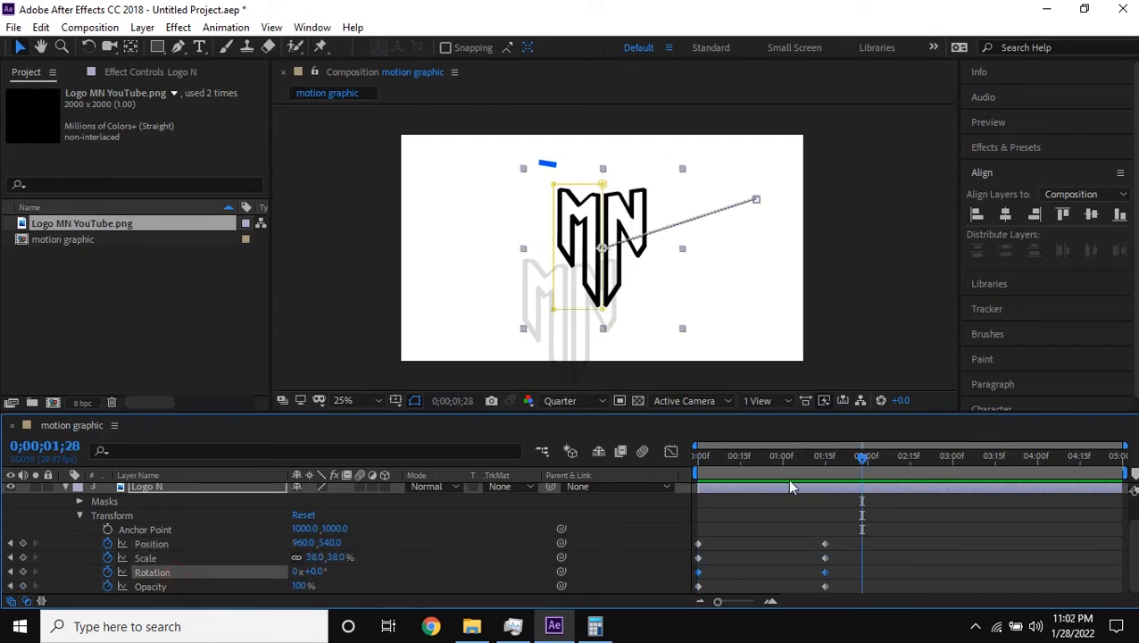
pyautogui.moveTo(839, 458); pyautogui.dragTo(678, 489)
pyautogui.click(659, 513)
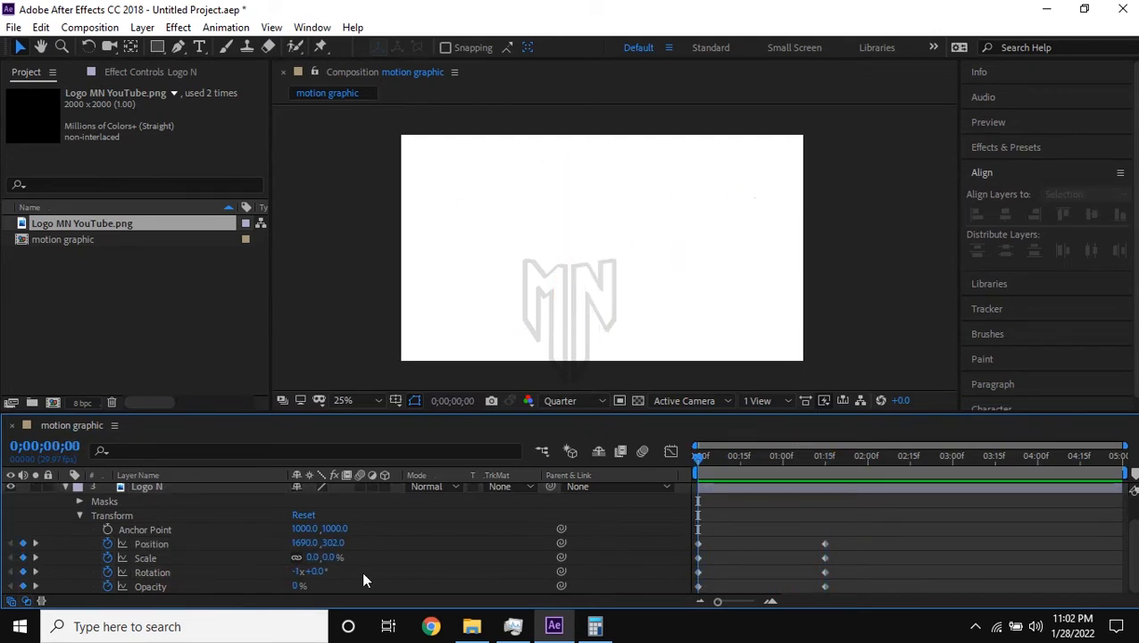
# - Set Logo N's Rotation keyframe at 0;00;00;00 to 0x+0.0°
pyautogui.click(156, 570)
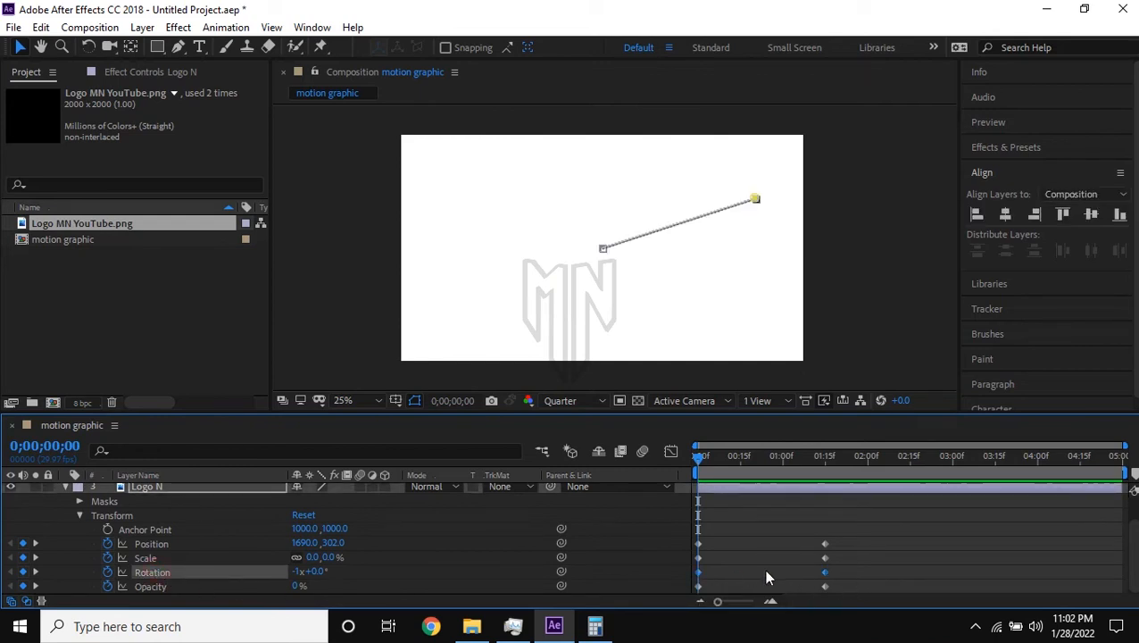
pyautogui.click(307, 571)
pyautogui.write('0')
pyautogui.press('Return')
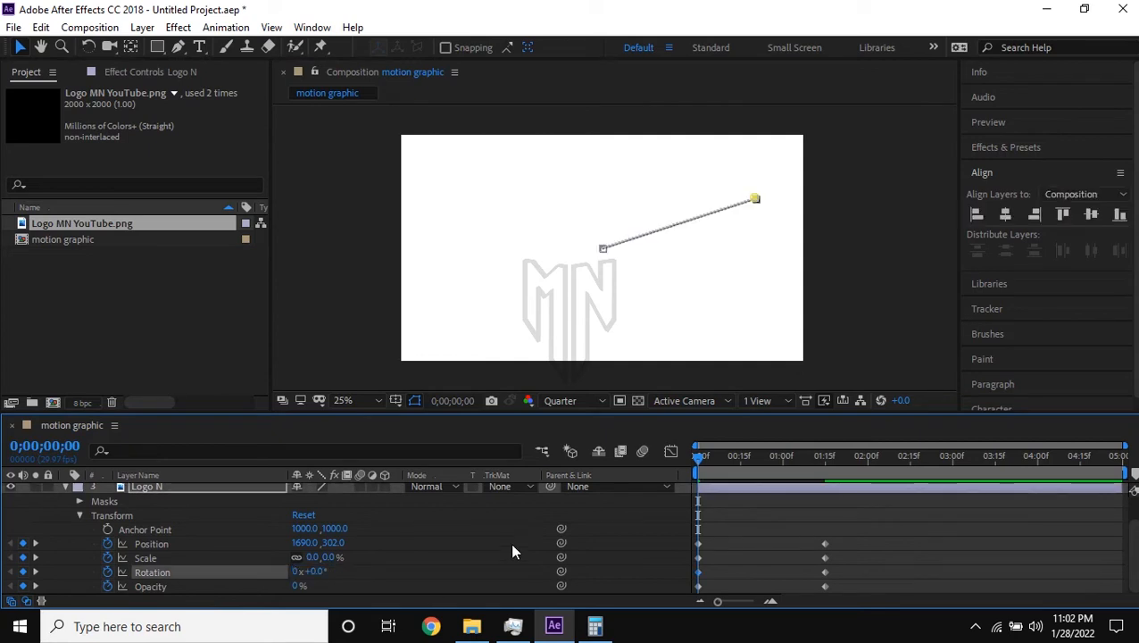
# - Set Logo N's Rotation at 0;00;01;15 to -1x+0.0° and preview the animation from the start
pyautogui.click(823, 465)
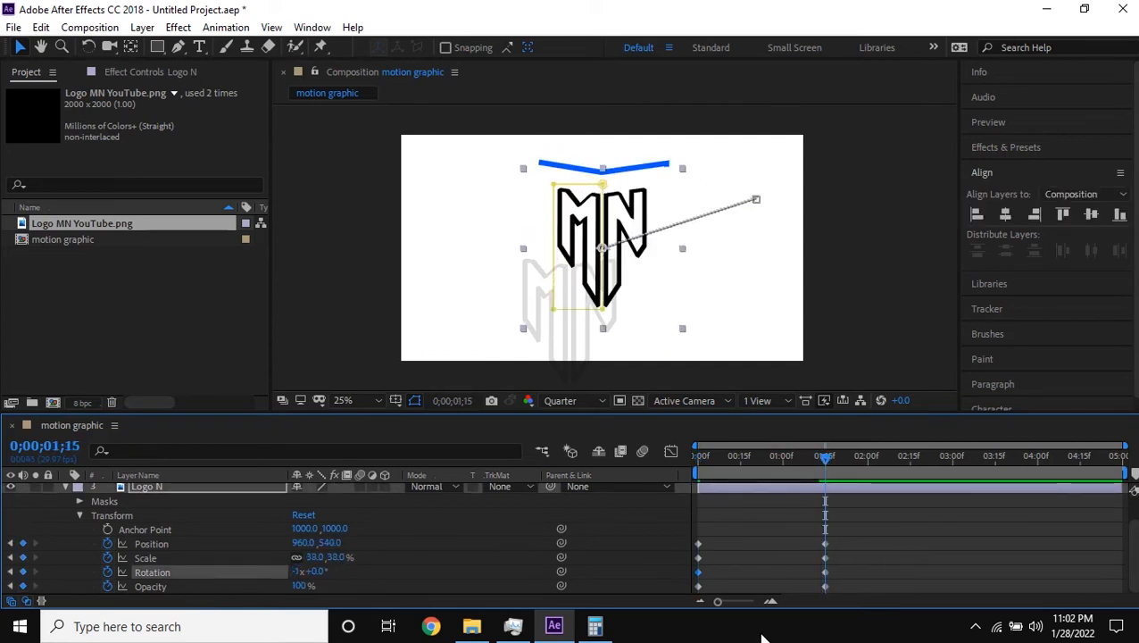
pyautogui.moveTo(828, 463); pyautogui.dragTo(699, 464)
pyautogui.press('space')
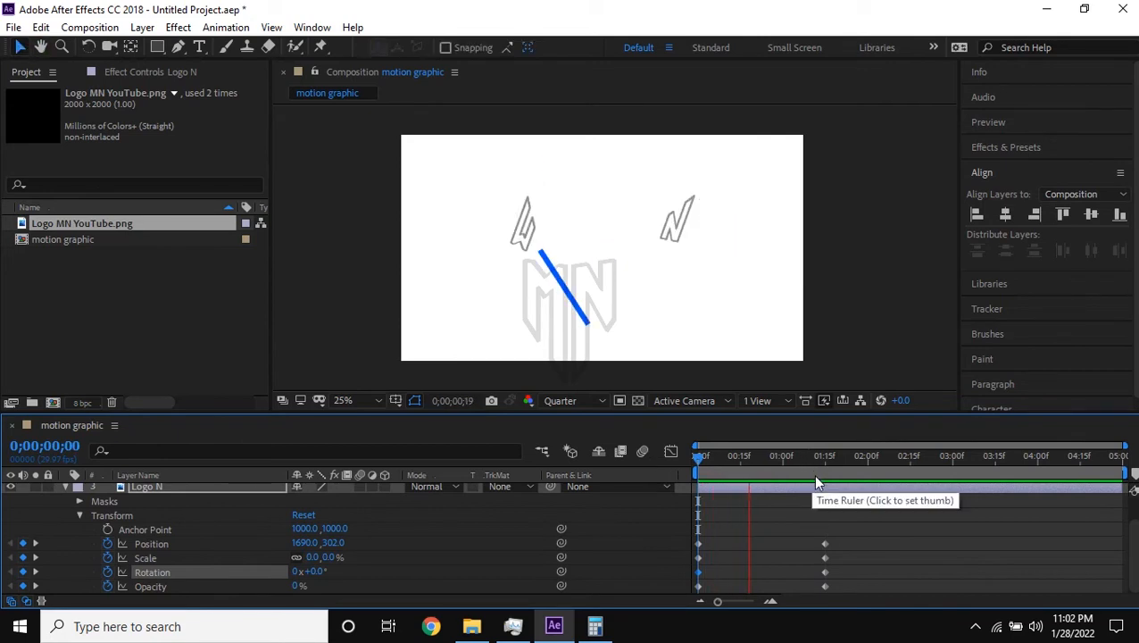
# - Set Logo N's ending Rotation keyframe at 0;00;01;15 to 1x and replay the animation from the start
pyautogui.click(825, 460)
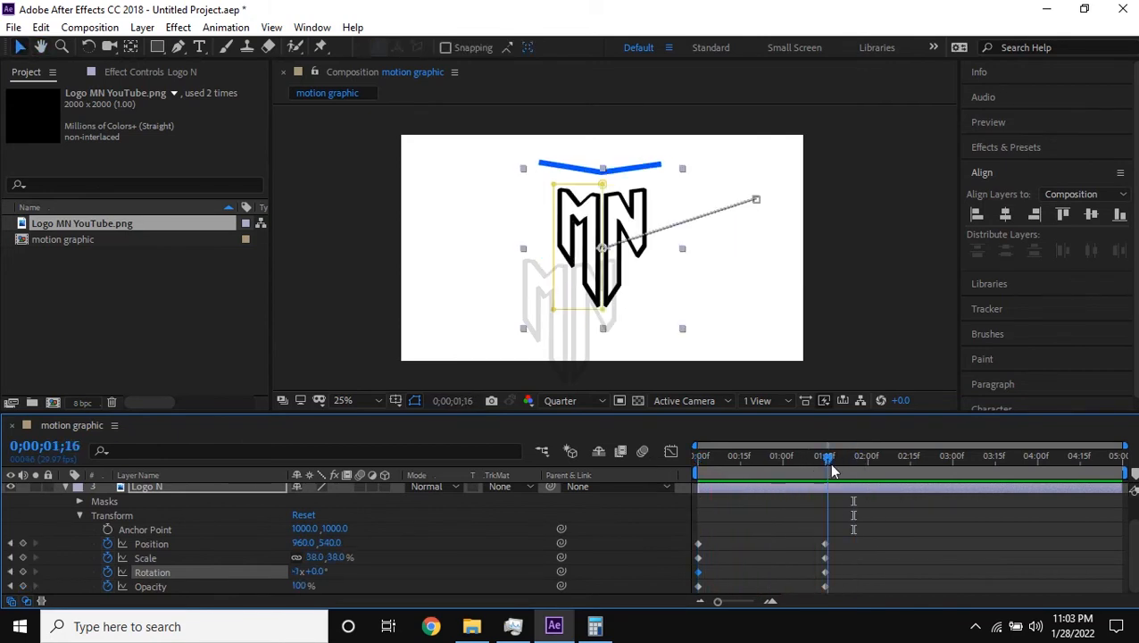
pyautogui.click(824, 572)
pyautogui.click(299, 571)
pyautogui.write('1')
pyautogui.press('Return')
pyautogui.click(697, 456)
pyautogui.press('space')
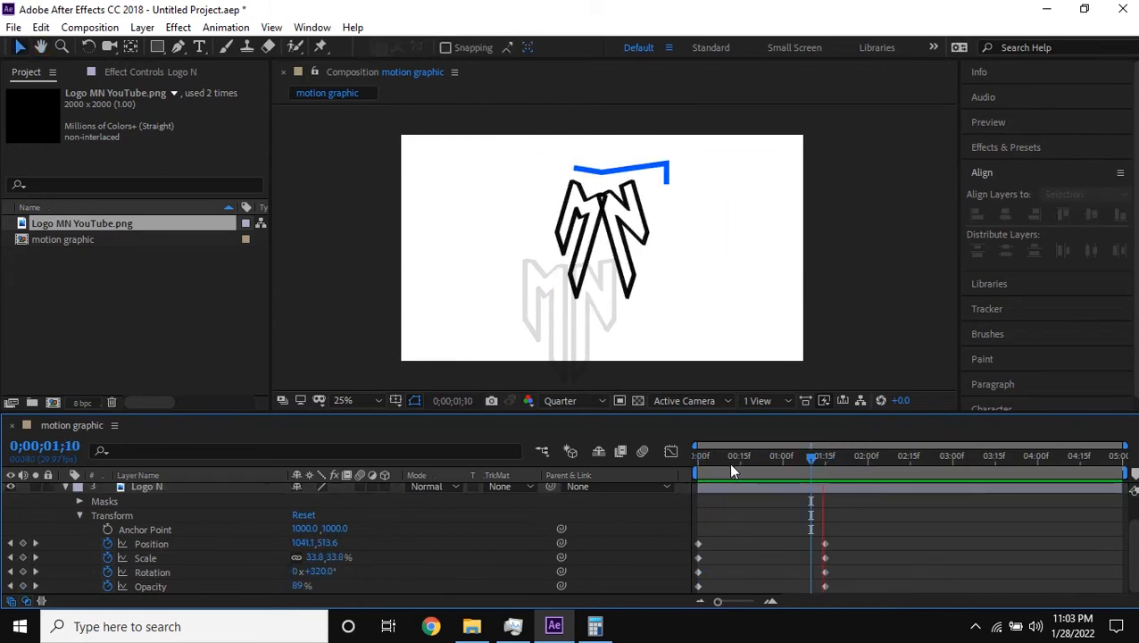
pyautogui.press('space')
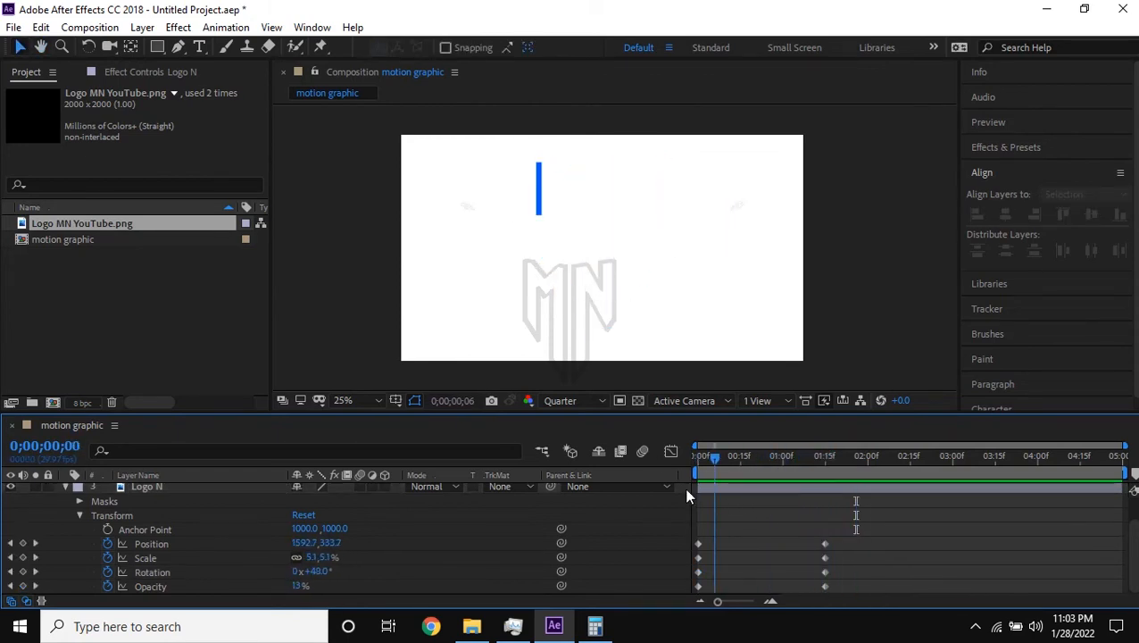
# - Collapse the Logo N layer, then select Shape Layer 1 and expand its properties
pyautogui.scroll(2, 58, 539)
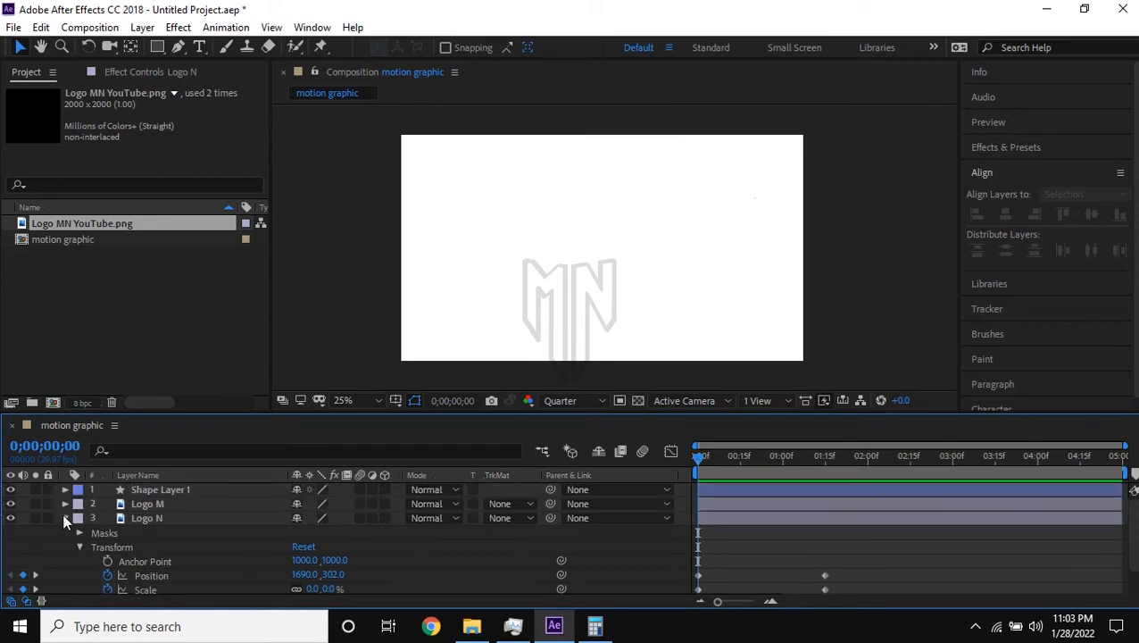
pyautogui.click(64, 518)
pyautogui.click(174, 489)
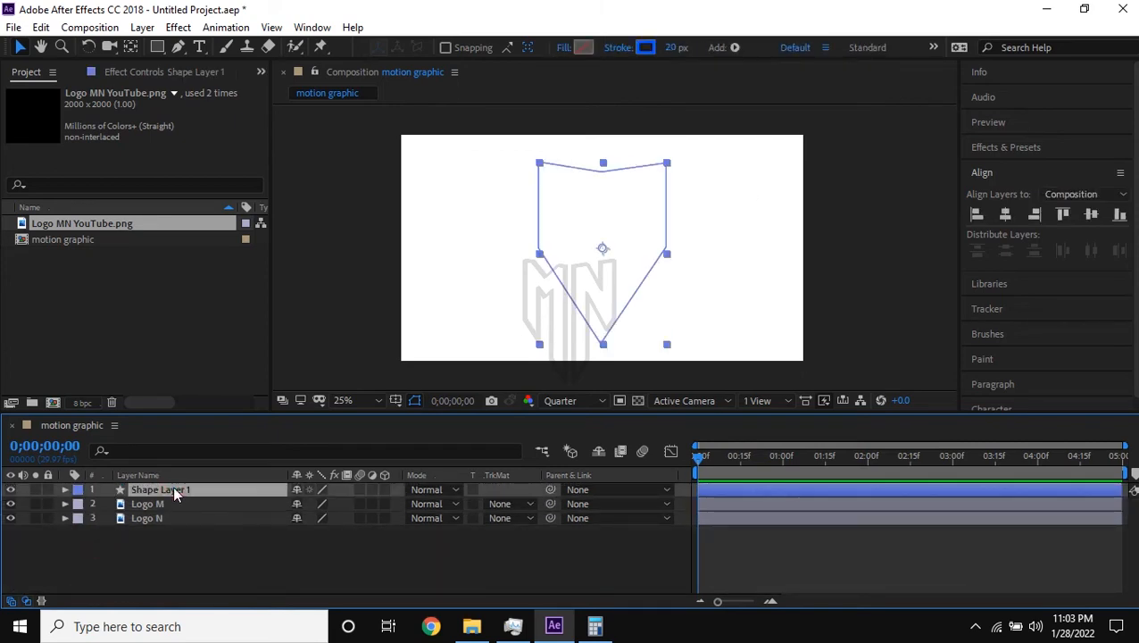
pyautogui.click(64, 489)
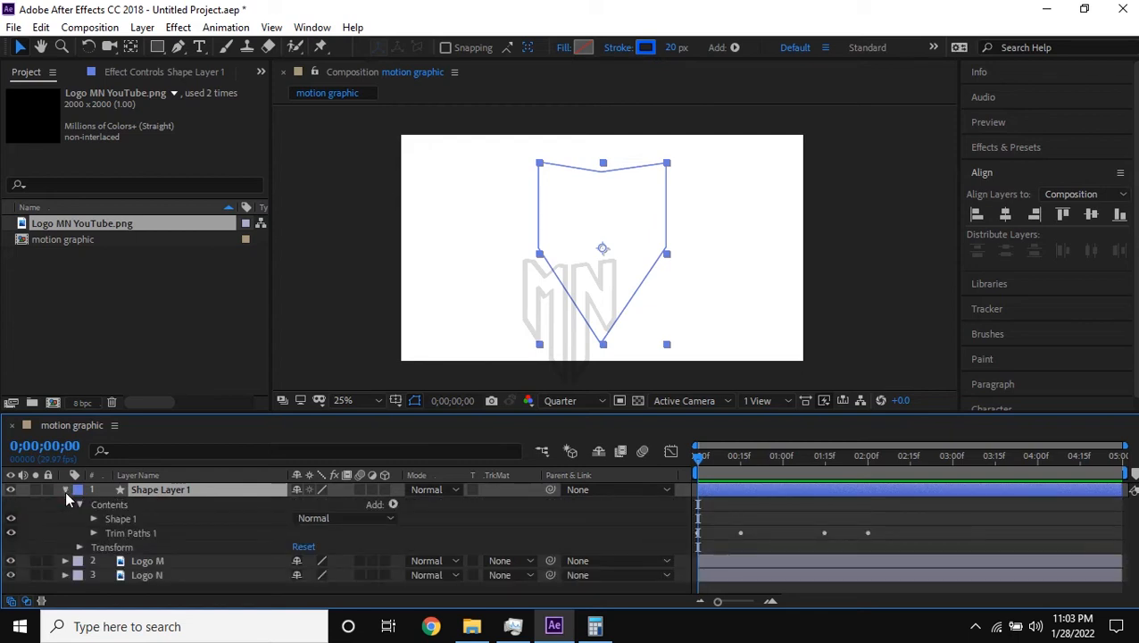
# - Shift all of Shape Layer 1's Trim Paths keyframes so the first Start keyframe sits at about 0;00;01;14, and preview the animation
pyautogui.moveTo(702, 461)
pyautogui.mouseDown()
pyautogui.moveTo(839, 468)
pyautogui.moveTo(822, 473)
pyautogui.mouseUp()
pyautogui.moveTo(916, 516); pyautogui.dragTo(687, 544)
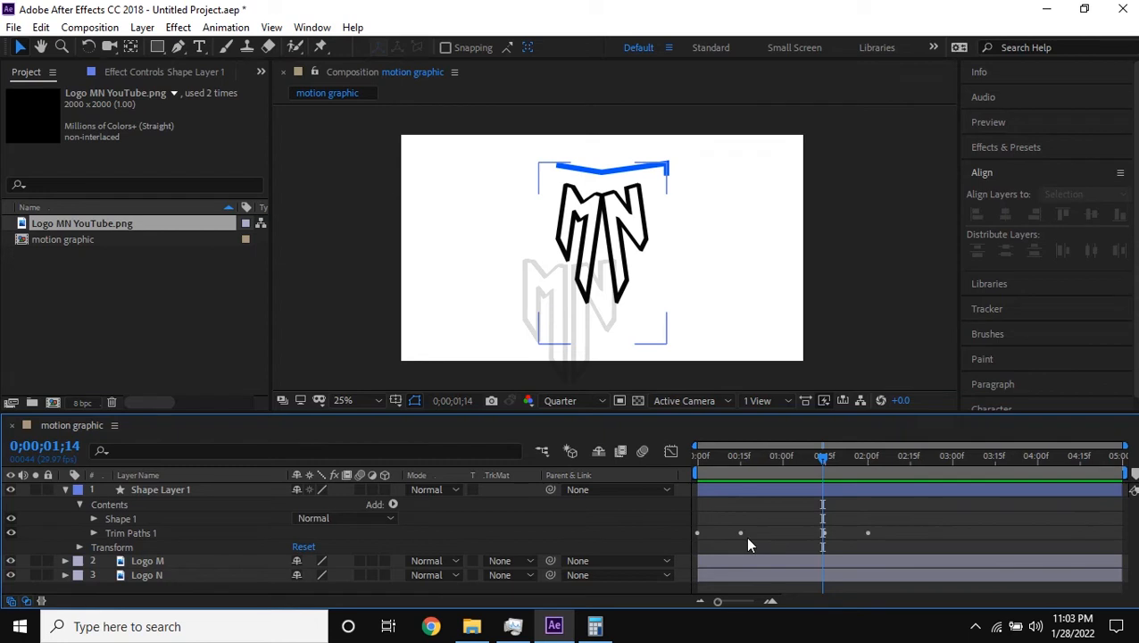
pyautogui.click(92, 533)
pyautogui.moveTo(925, 522); pyautogui.dragTo(695, 564)
pyautogui.moveTo(741, 558); pyautogui.dragTo(859, 573)
pyautogui.press('space')
pyautogui.moveTo(853, 466); pyautogui.dragTo(995, 478)
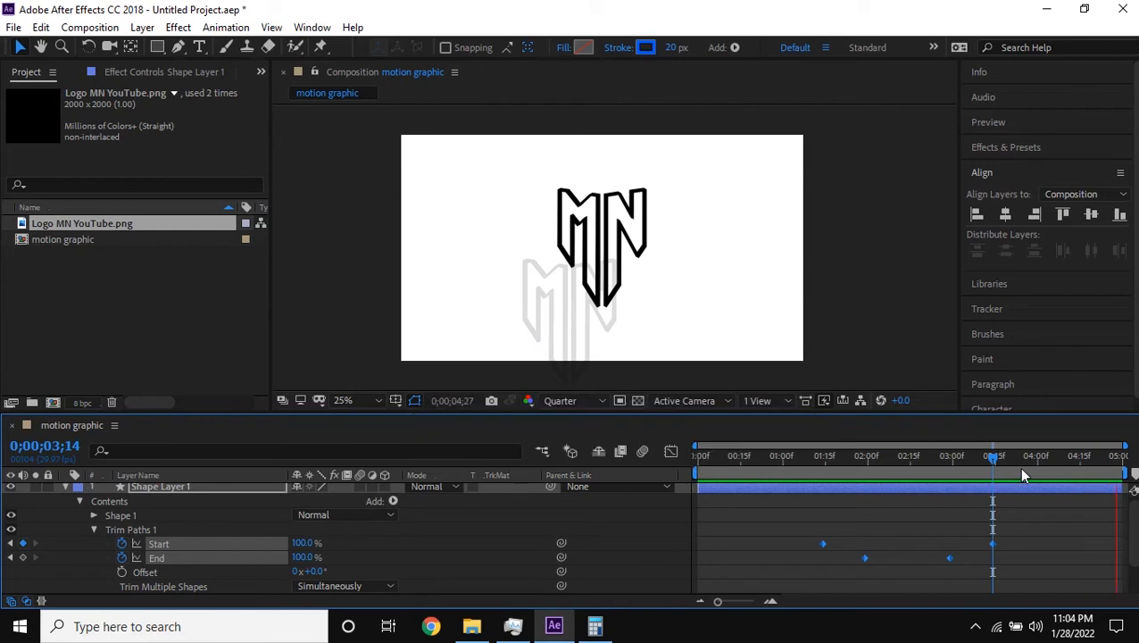
pyautogui.press('space')
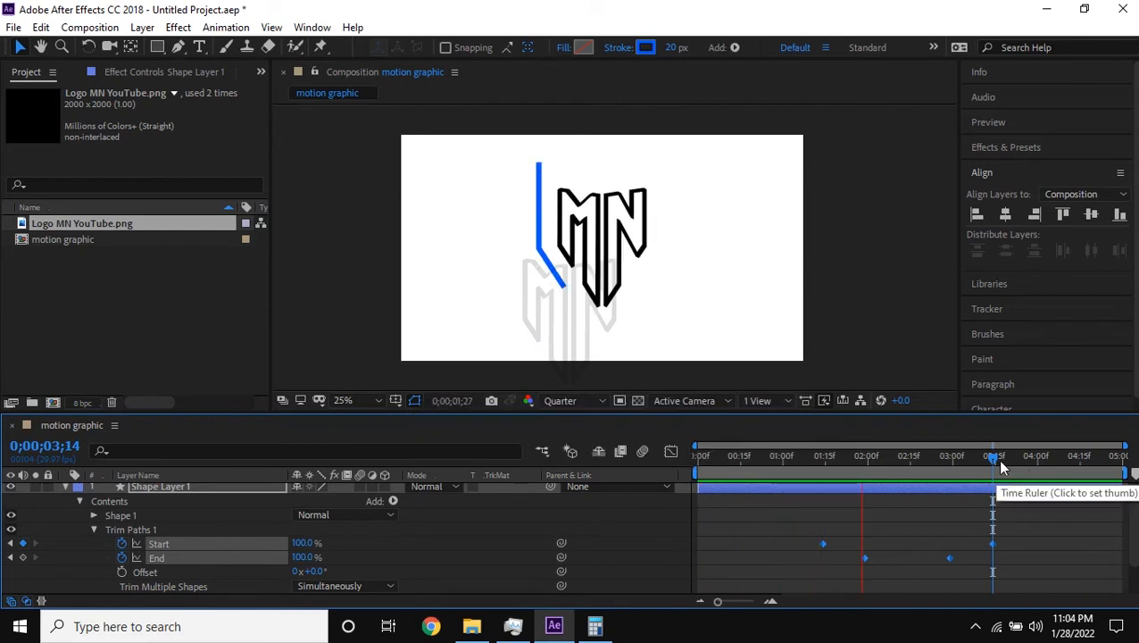
pyautogui.press('space')
# - Try a copied End keyframe between the two existing Trim Paths End keyframes, preview the outline, and delete the extra keyframe
pyautogui.hotkey('ctrl', 'c')
pyautogui.hotkey('ctrl', 'v')
pyautogui.moveTo(899, 558); pyautogui.dragTo(902, 559)
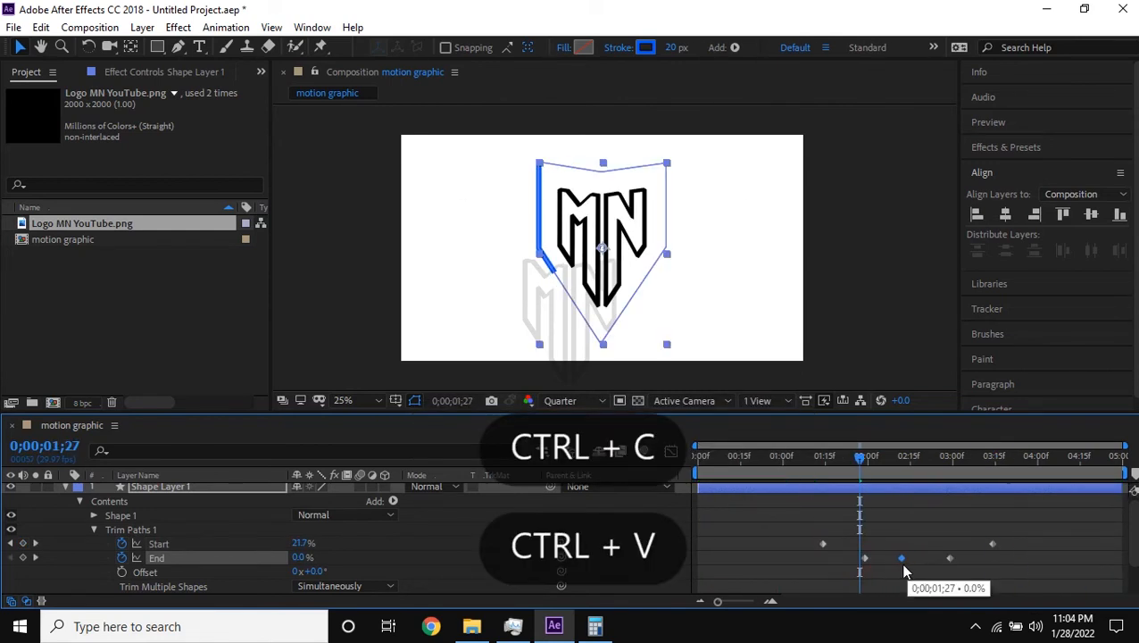
pyautogui.moveTo(865, 465); pyautogui.dragTo(891, 461)
pyautogui.moveTo(949, 557); pyautogui.dragTo(905, 557)
pyautogui.moveTo(890, 461); pyautogui.dragTo(814, 466)
pyautogui.press('space')
pyautogui.press('space')
pyautogui.moveTo(926, 456); pyautogui.dragTo(834, 467)
pyautogui.press('space')
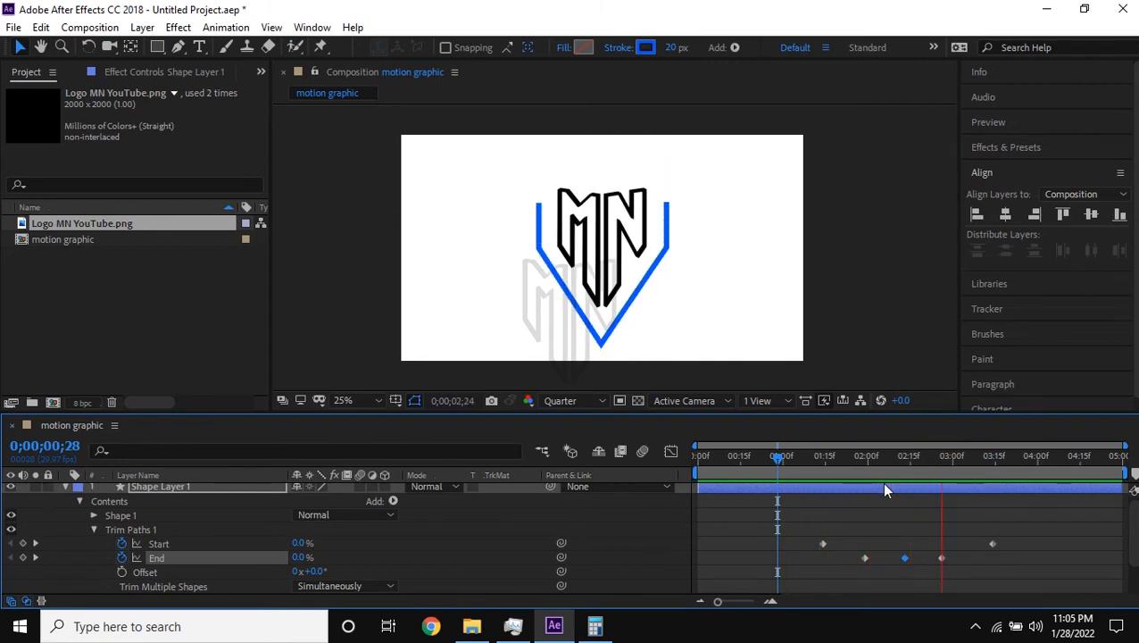
pyautogui.press('space')
pyautogui.press('Delete')
# - Move the last Trim Paths End and Start keyframes earlier, to slightly after 0;00;02;00, and preview the outline
pyautogui.moveTo(777, 458); pyautogui.dragTo(824, 458)
pyautogui.moveTo(950, 558); pyautogui.dragTo(879, 558)
pyautogui.moveTo(992, 544); pyautogui.dragTo(874, 543)
pyautogui.press('space')
pyautogui.moveTo(918, 458); pyautogui.dragTo(808, 458)
# - Move the first Trim Paths End keyframe closer to the first Start keyframe, at about 0;00;01;19, and preview the shorter stroke
pyautogui.scroll(5, 820, 535)
pyautogui.scroll(-1, 901, 526)
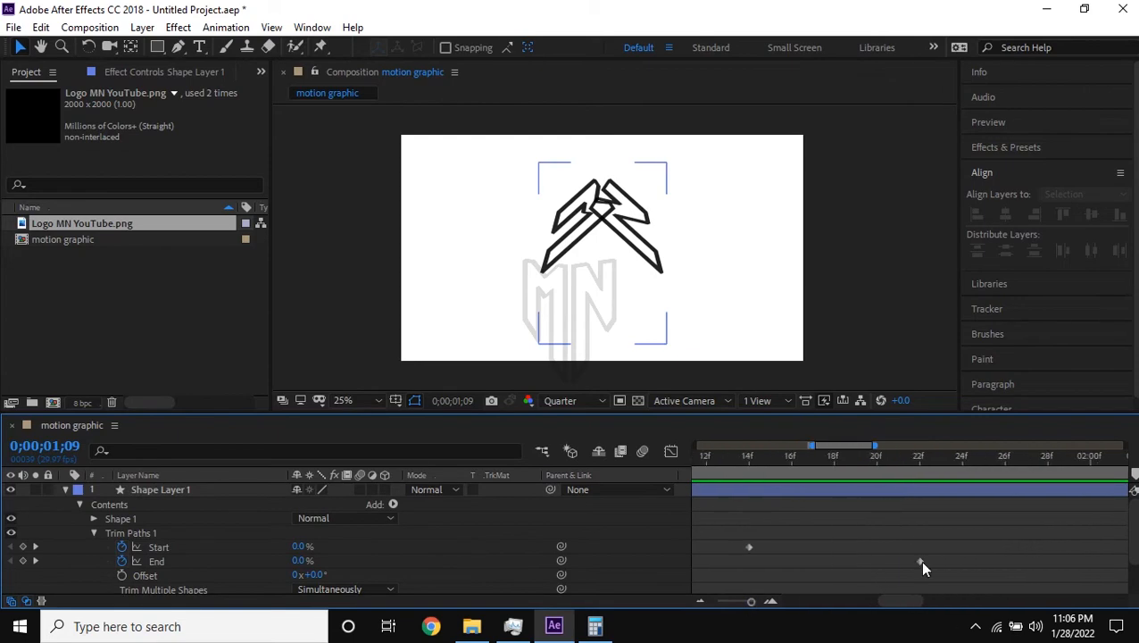
pyautogui.moveTo(986, 561); pyautogui.dragTo(859, 560)
pyautogui.moveTo(758, 458)
pyautogui.mouseDown()
pyautogui.moveTo(743, 458)
pyautogui.moveTo(844, 458)
pyautogui.moveTo(763, 458)
pyautogui.mouseUp()
pyautogui.scroll(-5, 811, 497)
pyautogui.press('Tab')
pyautogui.press('space')
pyautogui.press('space')
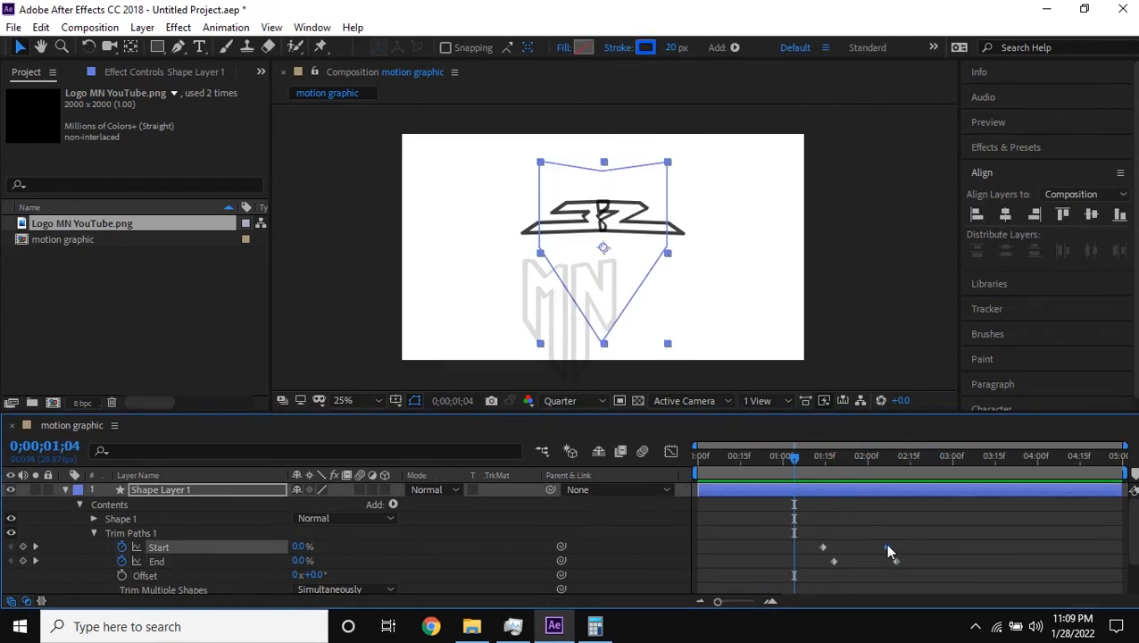
# - Examine the shield's stroke segment at 0;00;01;20 and 0;00;02;06 against the spacing of its Start and End keyframes
pyautogui.moveTo(809, 457); pyautogui.dragTo(839, 460)
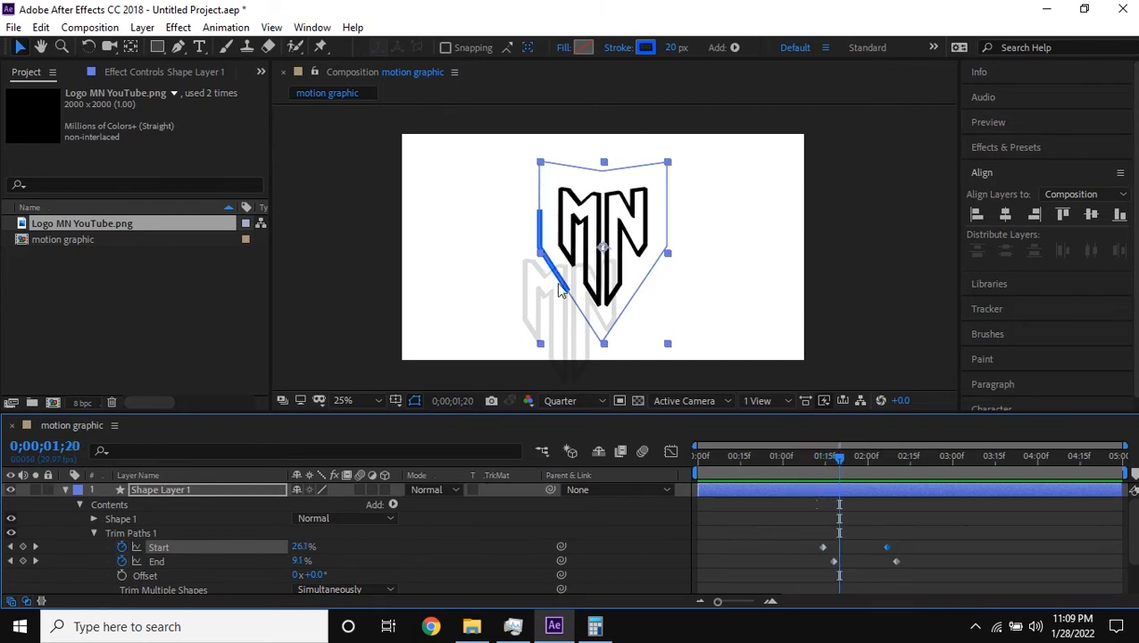
pyautogui.moveTo(834, 558)
pyautogui.mouseDown()
pyautogui.moveTo(860, 565)
pyautogui.moveTo(834, 564)
pyautogui.mouseUp()
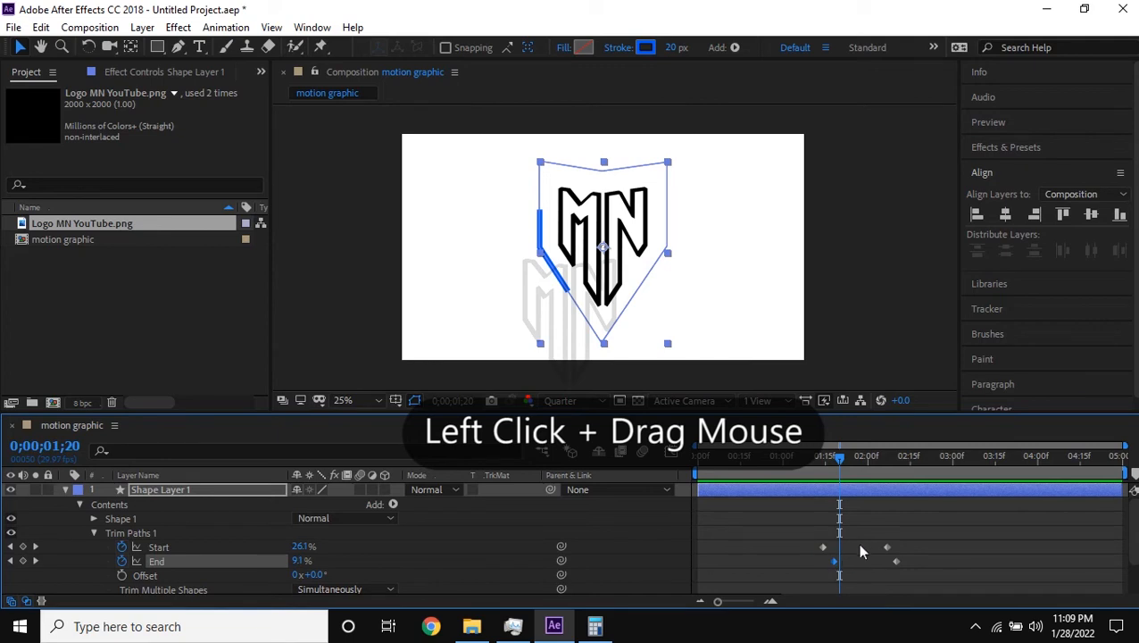
pyautogui.moveTo(873, 470)
pyautogui.mouseDown()
pyautogui.moveTo(885, 467)
pyautogui.moveTo(843, 463)
pyautogui.moveTo(884, 465)
pyautogui.mouseUp()
pyautogui.moveTo(887, 548); pyautogui.dragTo(878, 558)
pyautogui.click(833, 560)
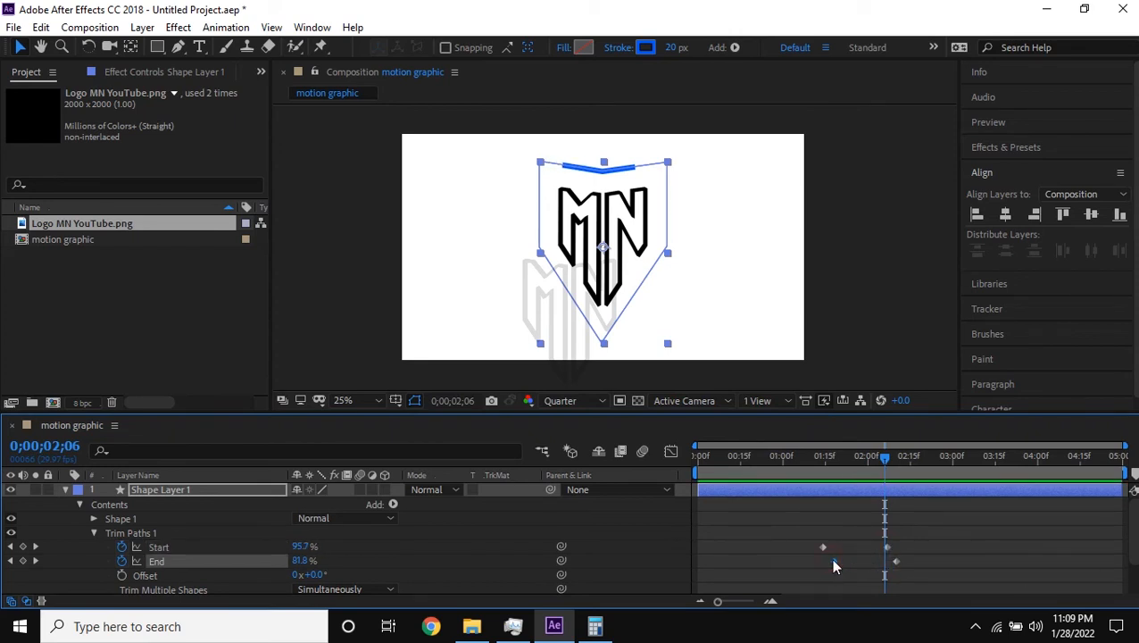
# - Move the last Start and End keyframes together to about 0;00;03;22 and 0;00;03;25, and preview the slower outline from the start
pyautogui.click(887, 548)
pyautogui.moveTo(886, 464); pyautogui.dragTo(1022, 568)
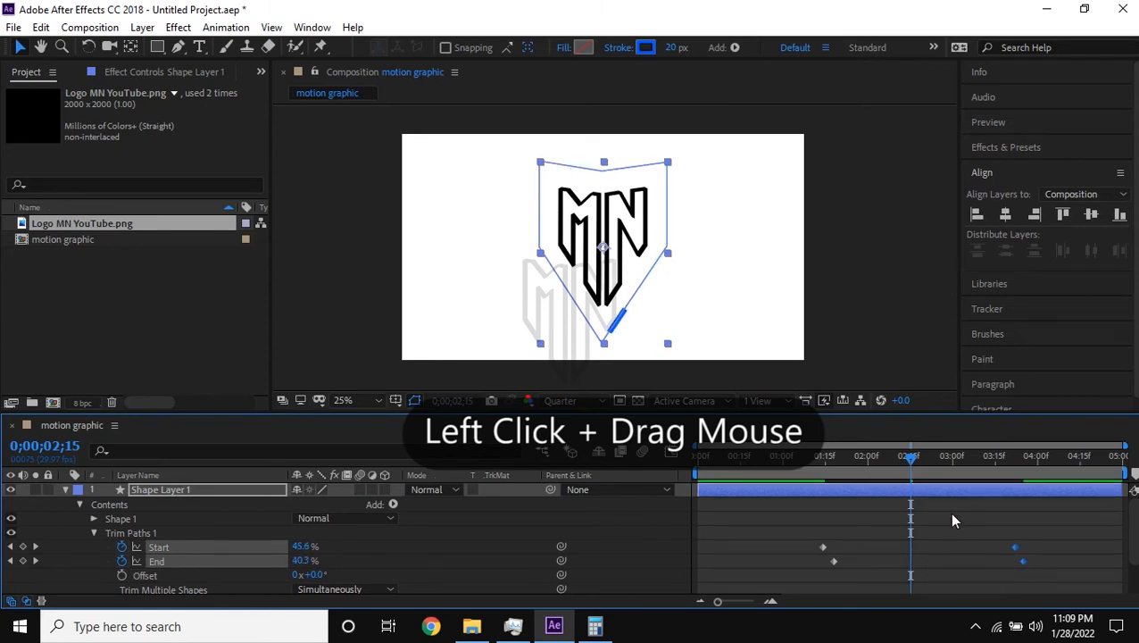
pyautogui.moveTo(910, 456); pyautogui.dragTo(641, 471)
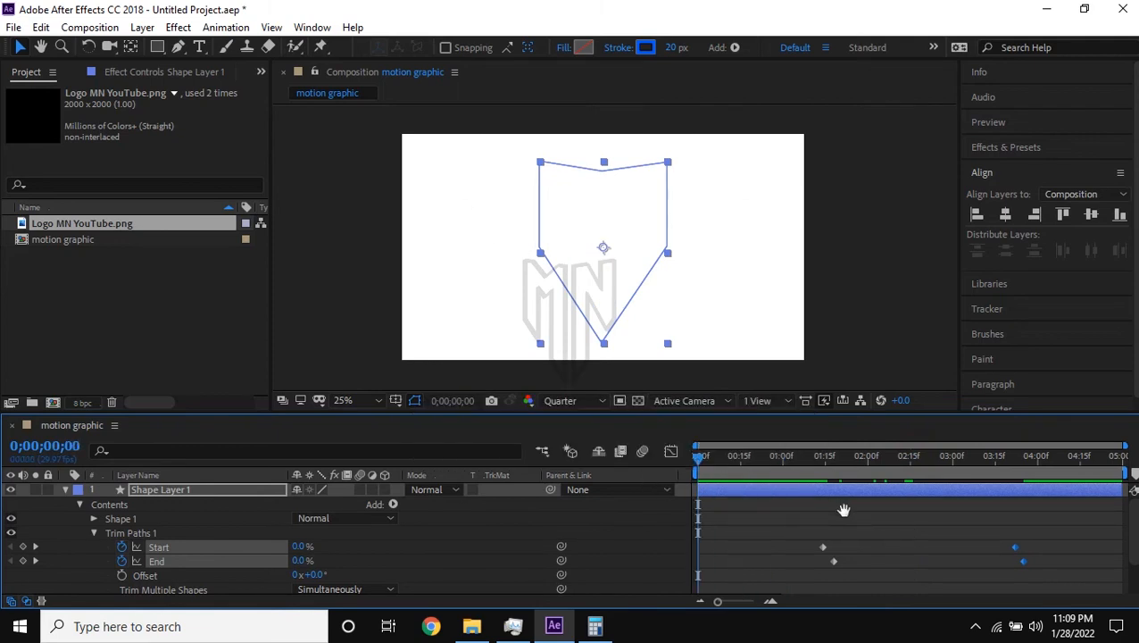
pyautogui.press('space')
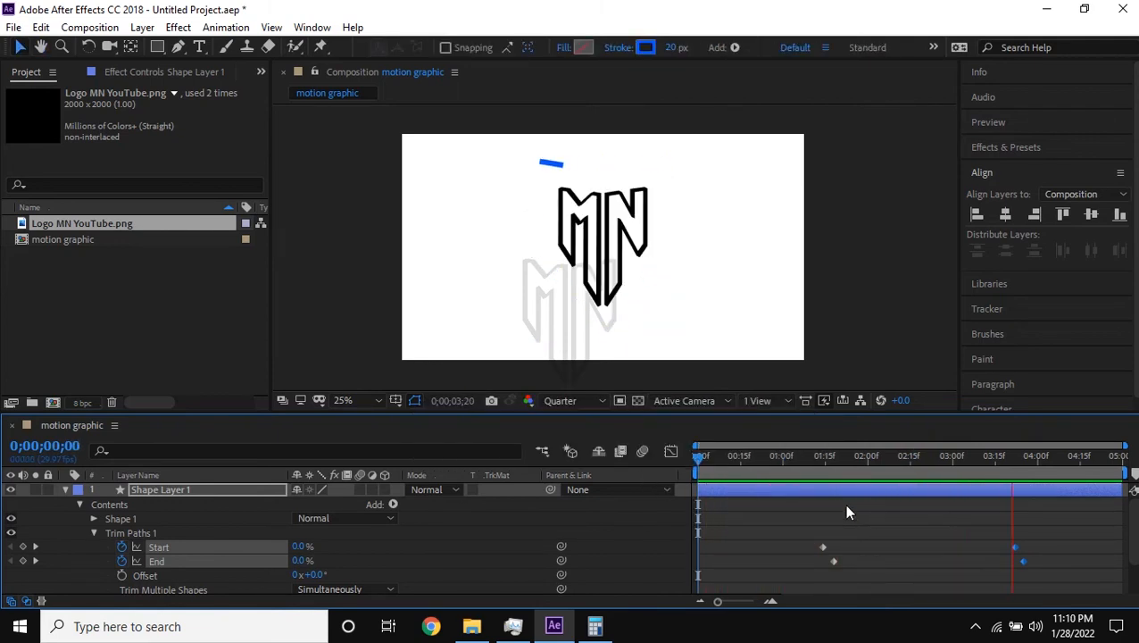
pyautogui.press('space')
pyautogui.moveTo(879, 457); pyautogui.dragTo(818, 462)
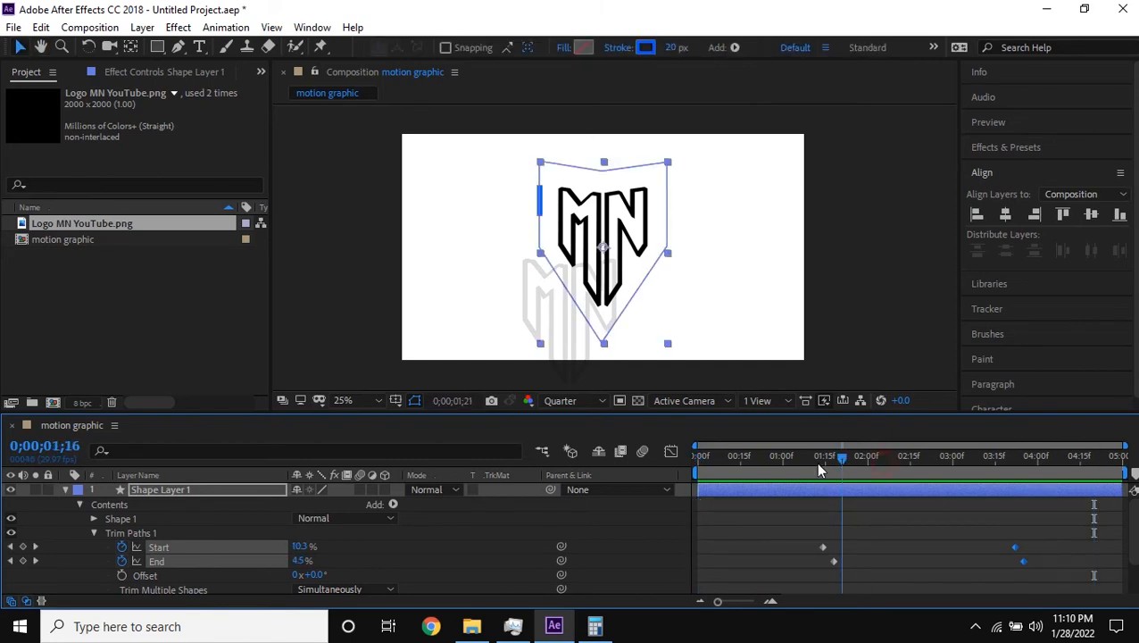
# - Collapse Shape Layer 1's properties and duplicate the layer with the current time at 0;00;00;00
pyautogui.click(912, 533)
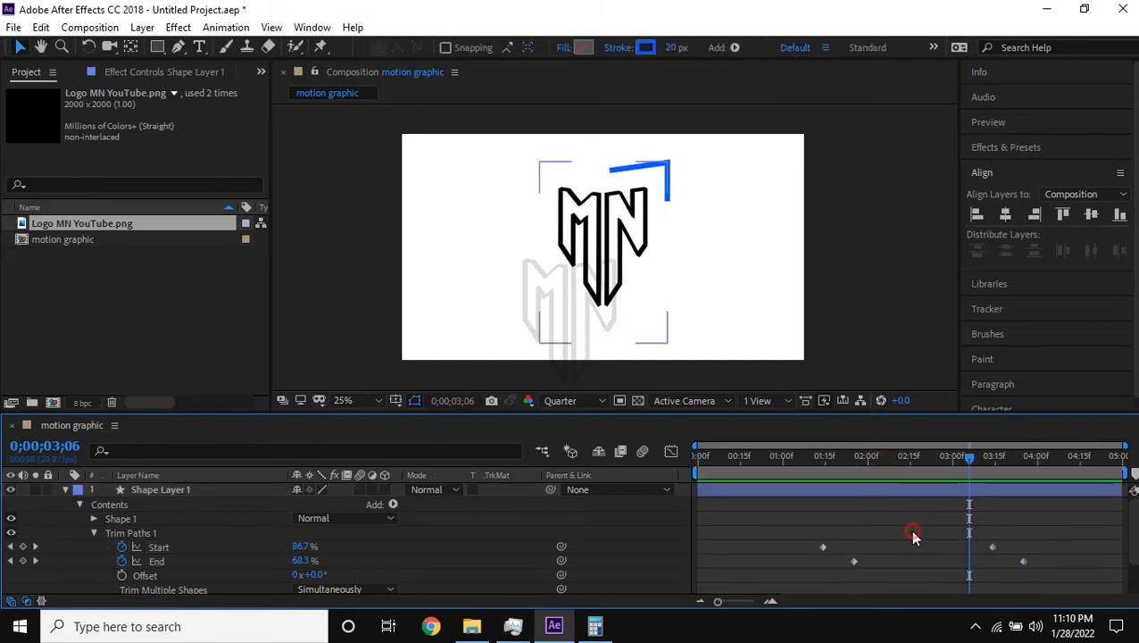
pyautogui.click(96, 532)
pyautogui.moveTo(922, 464); pyautogui.dragTo(689, 459)
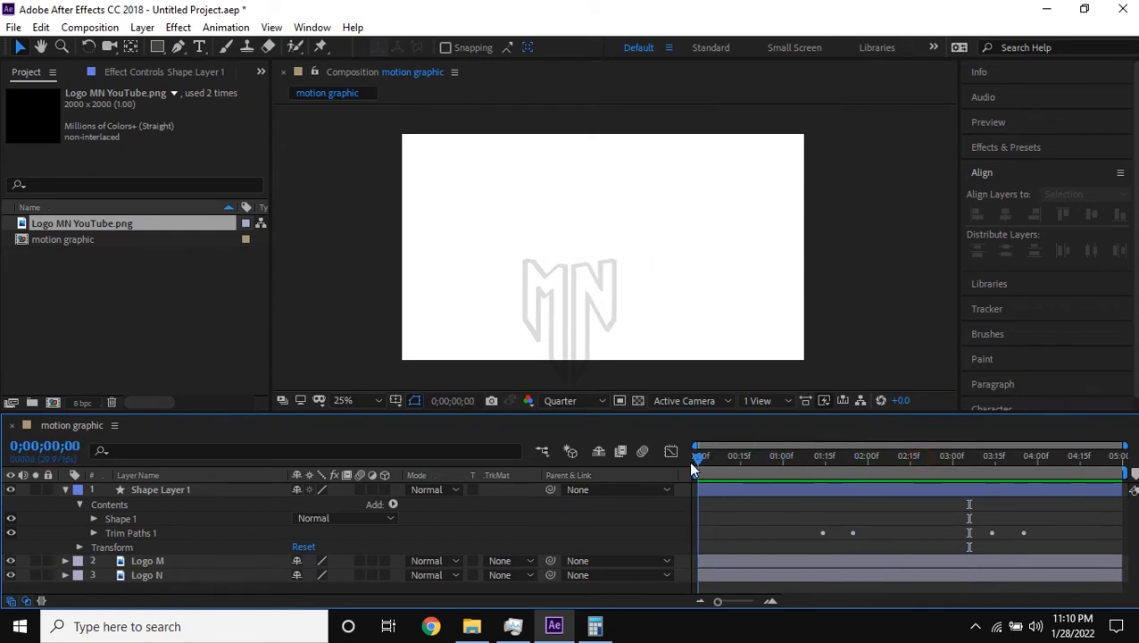
pyautogui.click(64, 490)
pyautogui.click(148, 490)
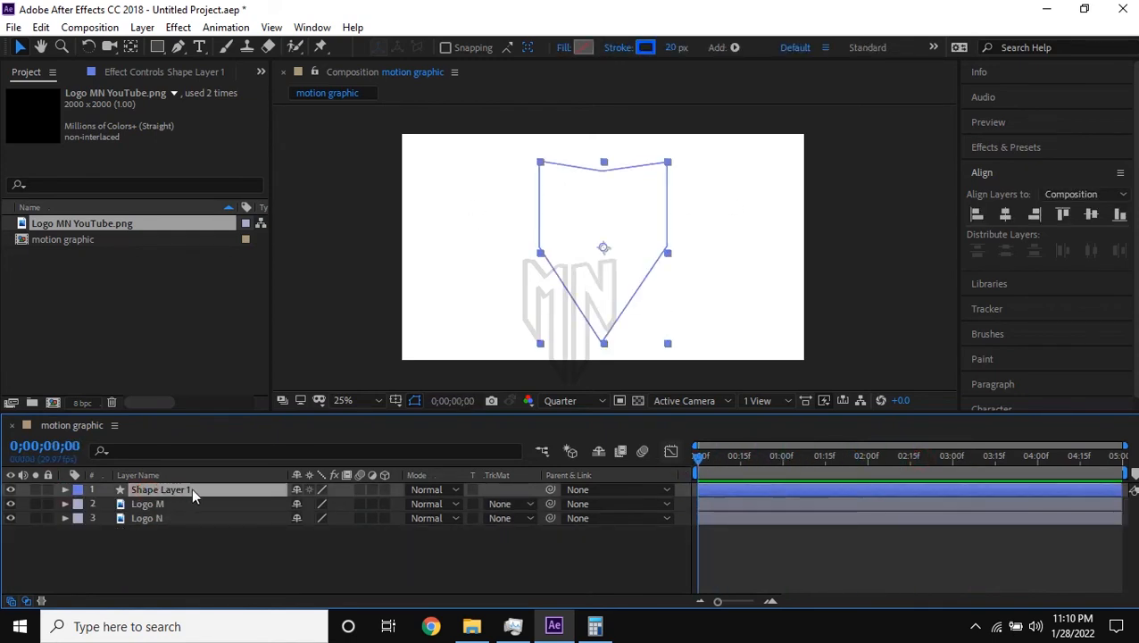
pyautogui.hotkey('ctrl', 'c')
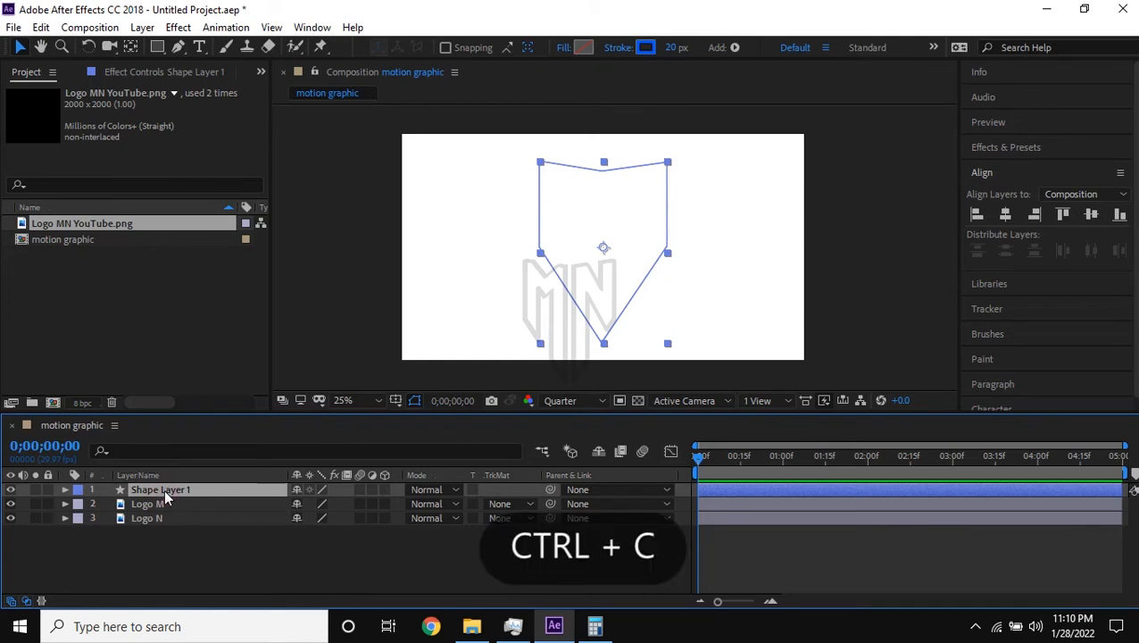
pyautogui.hotkey('ctrl', 'v')
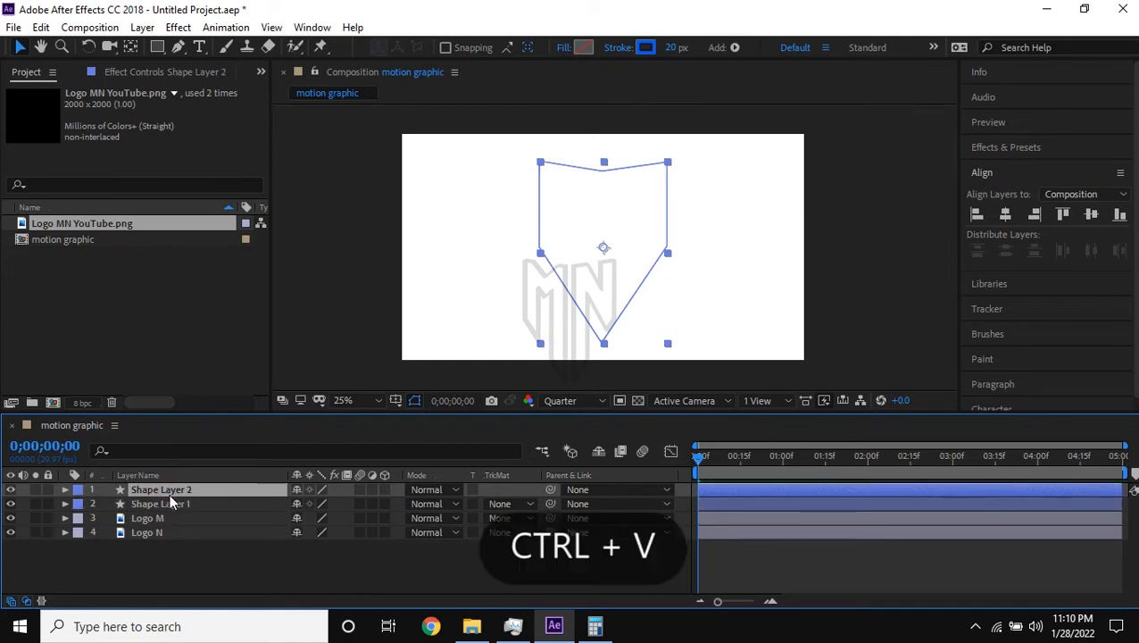
# - Change the stroke color of the duplicated Shape Layer 2 to red
pyautogui.click(646, 48)
pyautogui.moveTo(608, 267); pyautogui.dragTo(600, 214)
pyautogui.click(738, 209)
# - Set Shape Layer 2's Scale to 106% at 0;00;01;27 so the red outline sits inside the blue one
pyautogui.click(904, 461)
pyautogui.moveTo(908, 466)
pyautogui.mouseDown()
pyautogui.moveTo(843, 462)
pyautogui.moveTo(860, 463)
pyautogui.mouseUp()
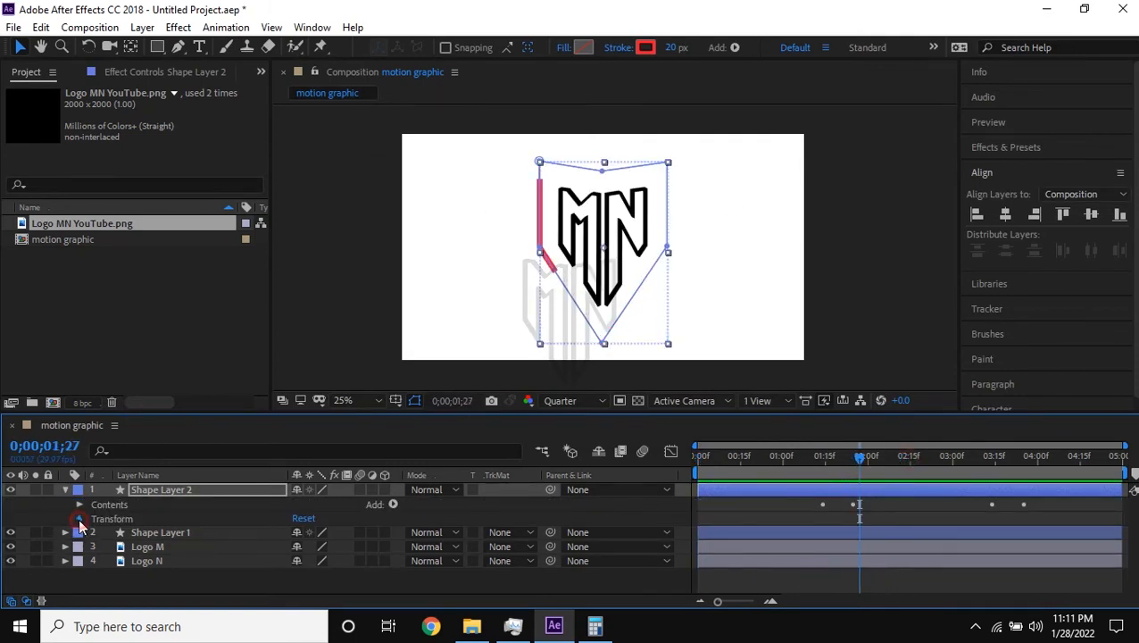
pyautogui.click(78, 520)
pyautogui.scroll(-2, 199, 522)
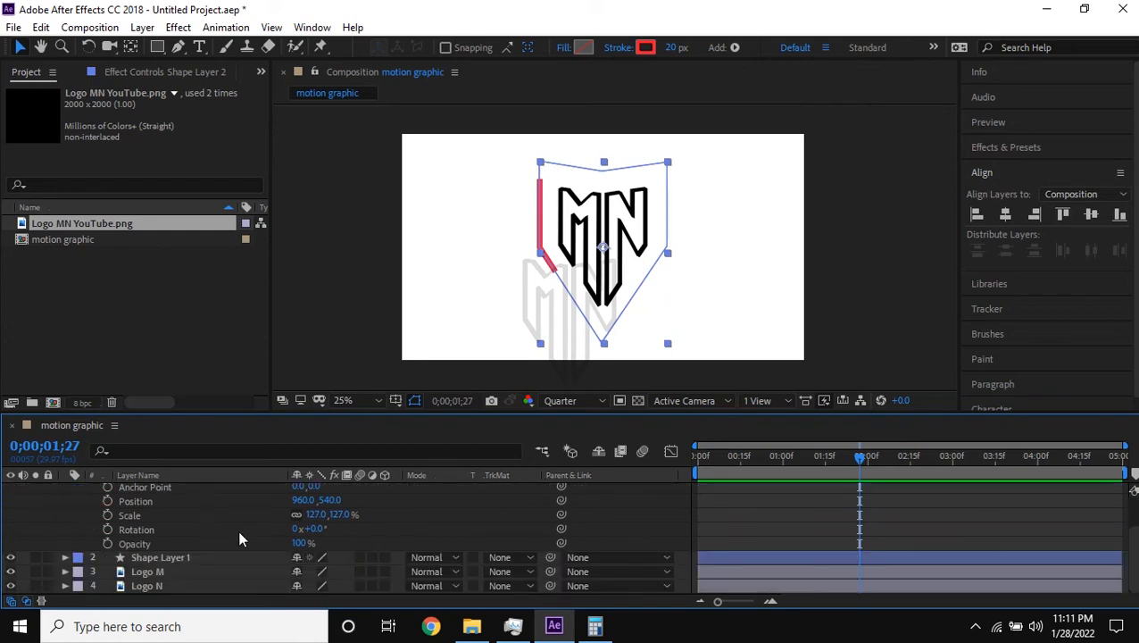
pyautogui.scroll(2, 239, 539)
pyautogui.moveTo(319, 559); pyautogui.dragTo(300, 558)
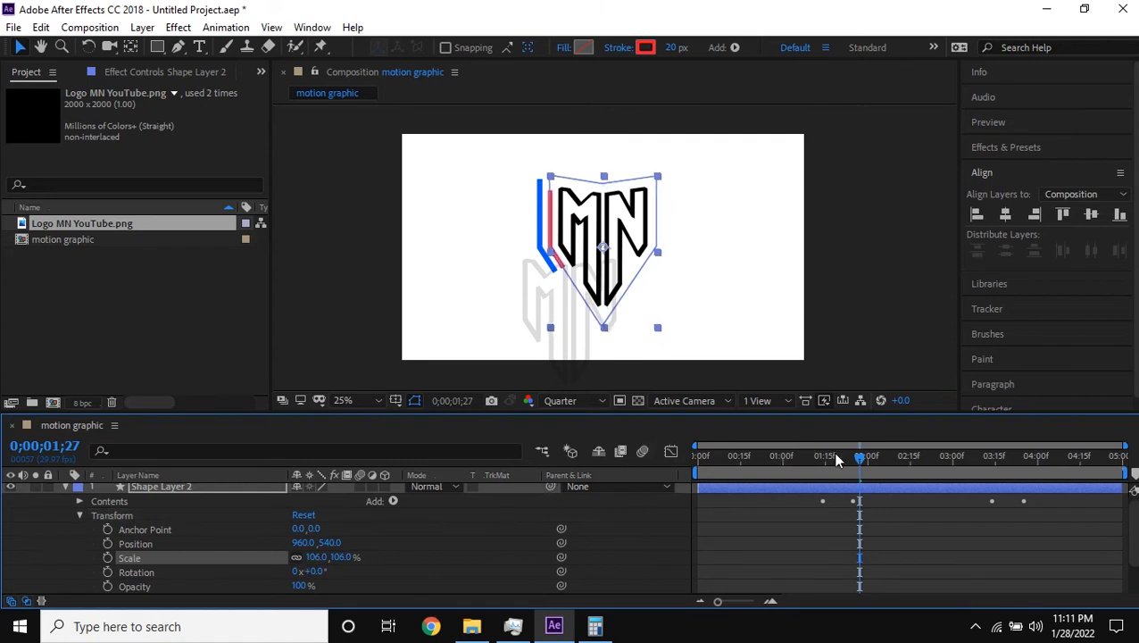
# - Play both outlines from the start twice, collapsing Shape Layer 2's Transform properties between the previews
pyautogui.moveTo(859, 464); pyautogui.dragTo(697, 464)
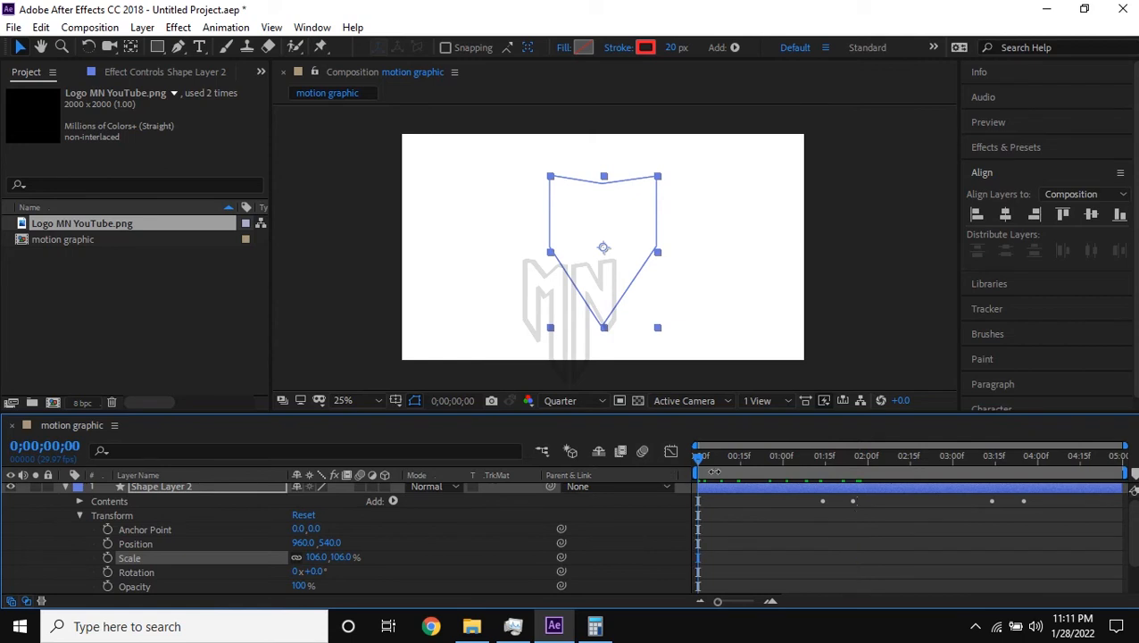
pyautogui.press('space')
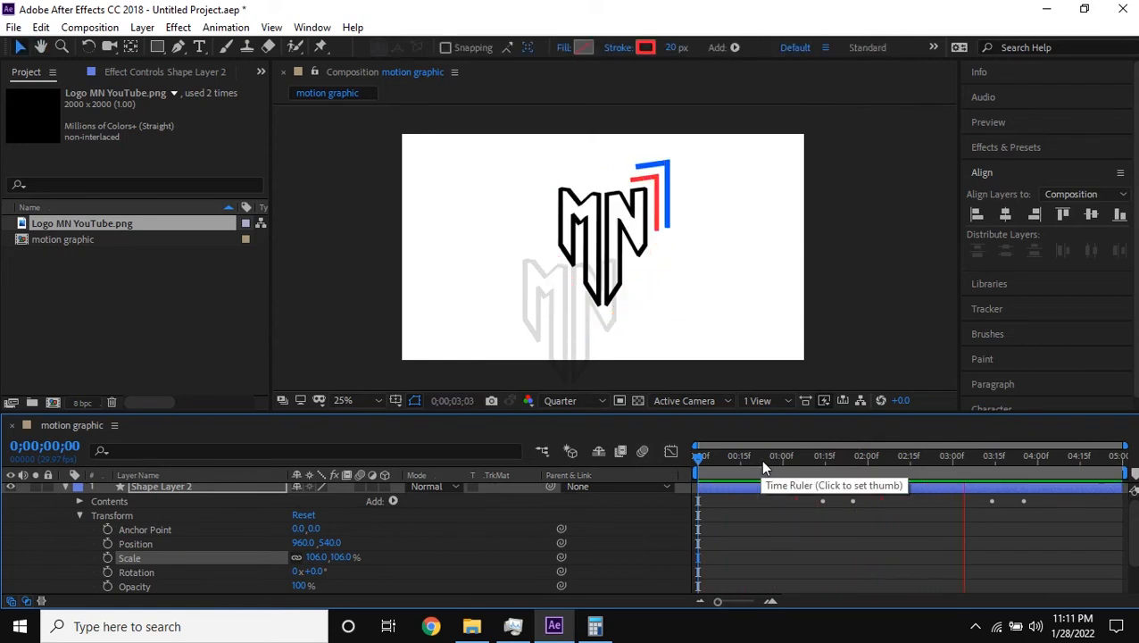
pyautogui.press('space')
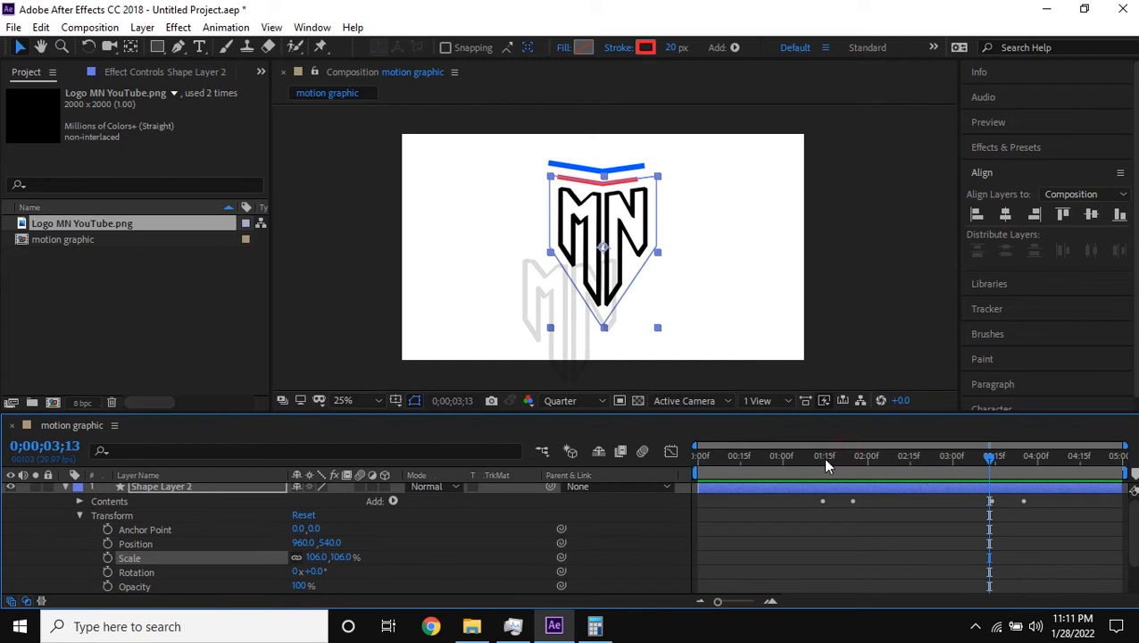
pyautogui.click(732, 459)
pyautogui.moveTo(714, 462)
pyautogui.mouseDown()
pyautogui.moveTo(705, 459)
pyautogui.moveTo(887, 485)
pyautogui.moveTo(654, 503)
pyautogui.mouseUp()
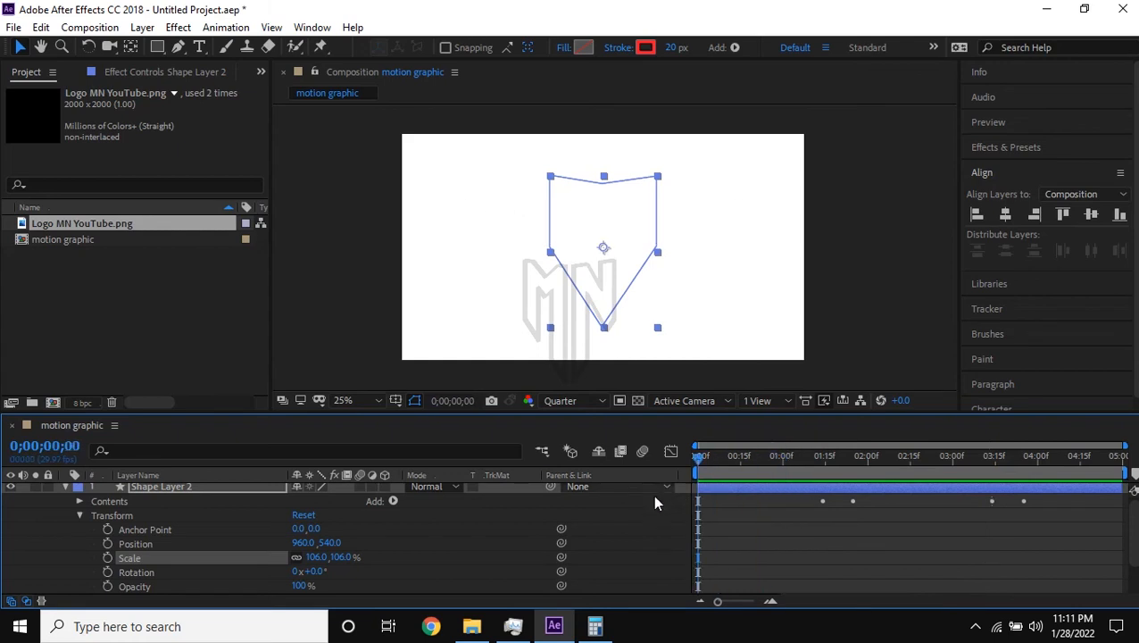
pyautogui.click(79, 515)
pyautogui.press('space')
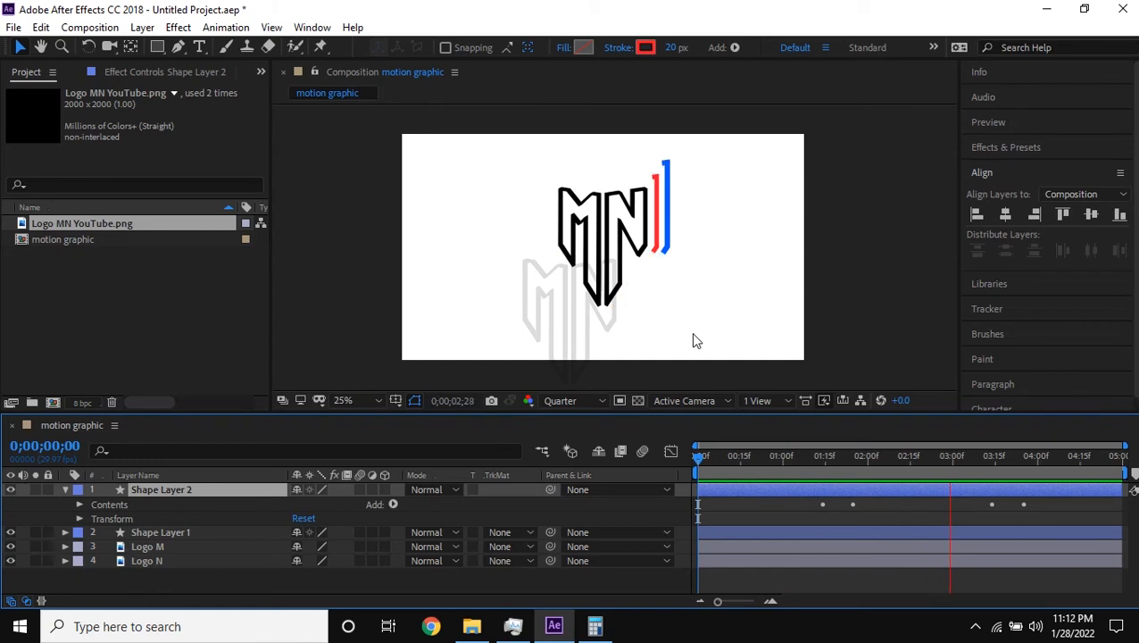
pyautogui.press('space')
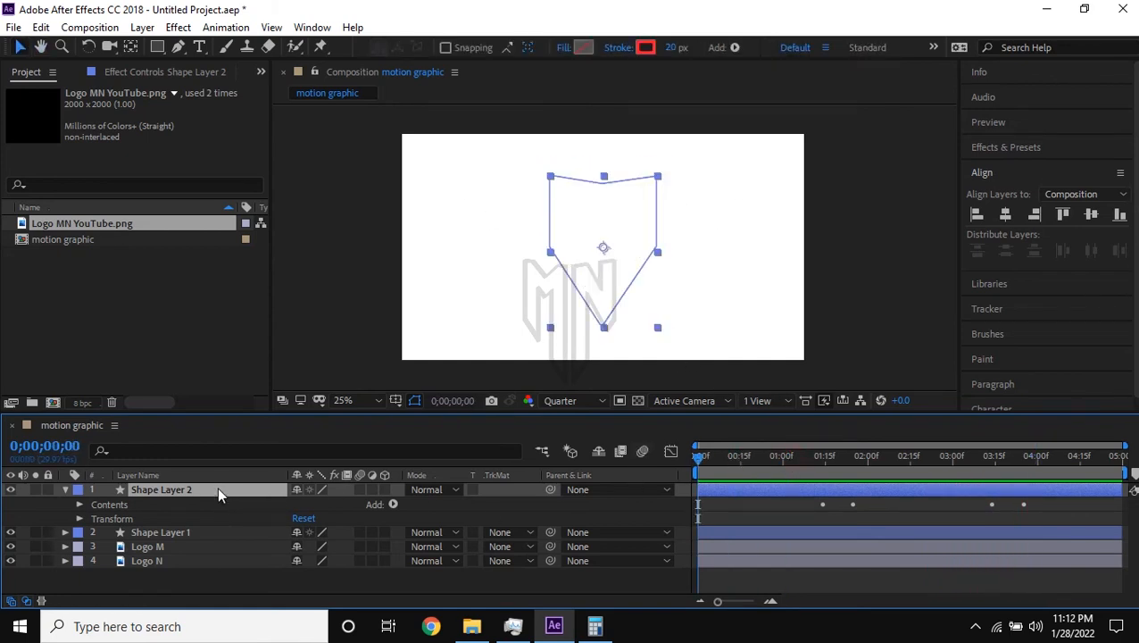
# - Time-reverse Shape Layer 2, preview the result from the start, and return to 0;00;00;00
pyautogui.rightClick(179, 490)
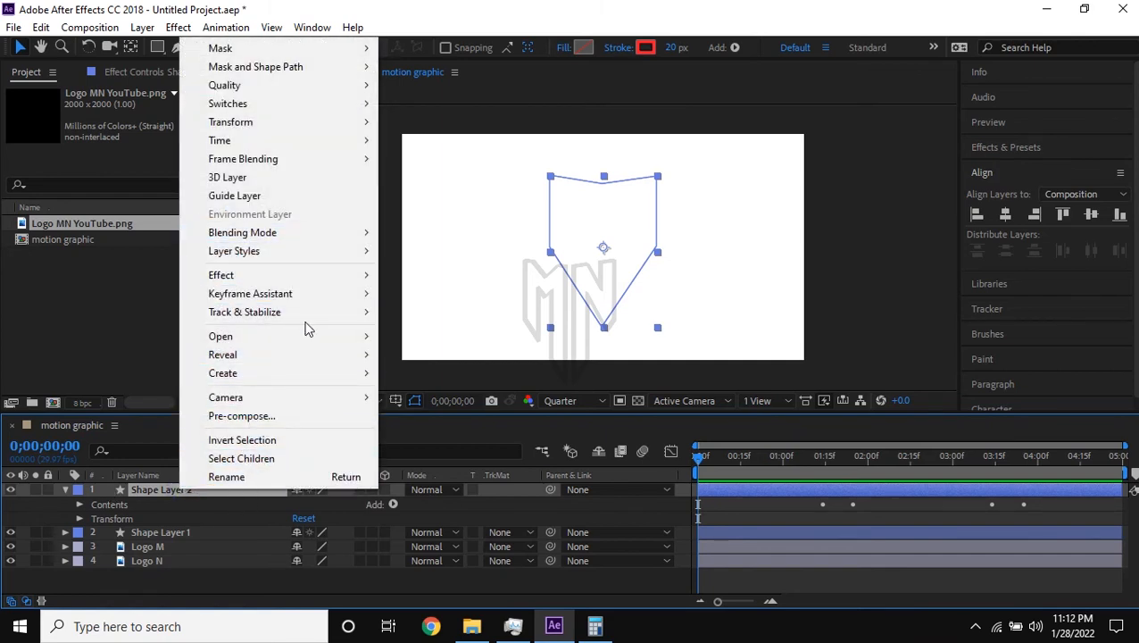
pyautogui.click(284, 140)
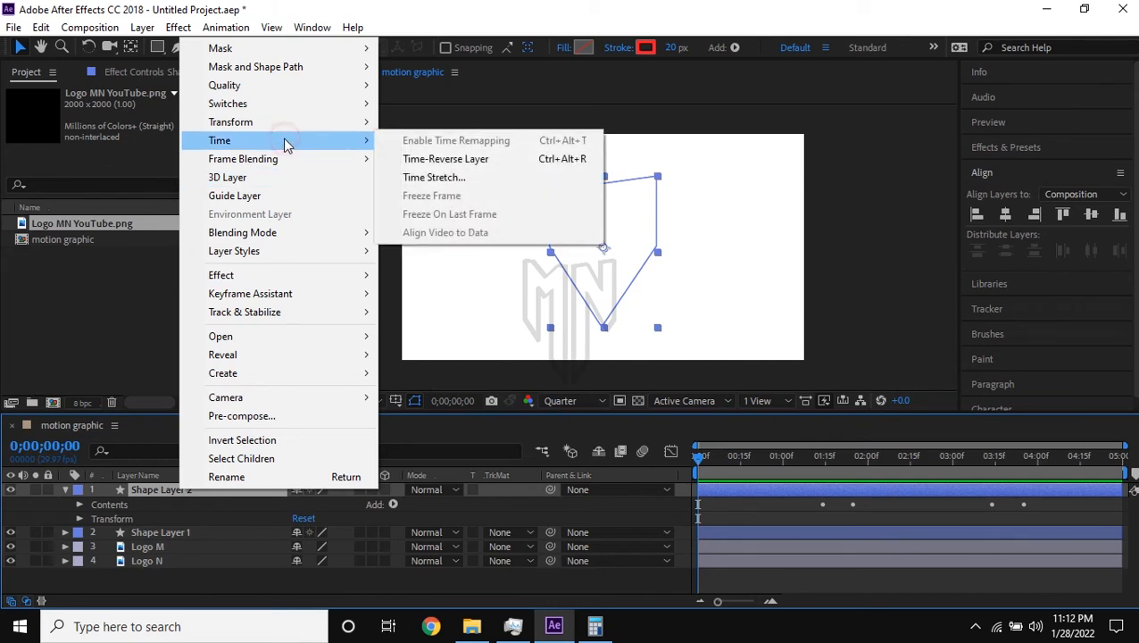
pyautogui.click(504, 163)
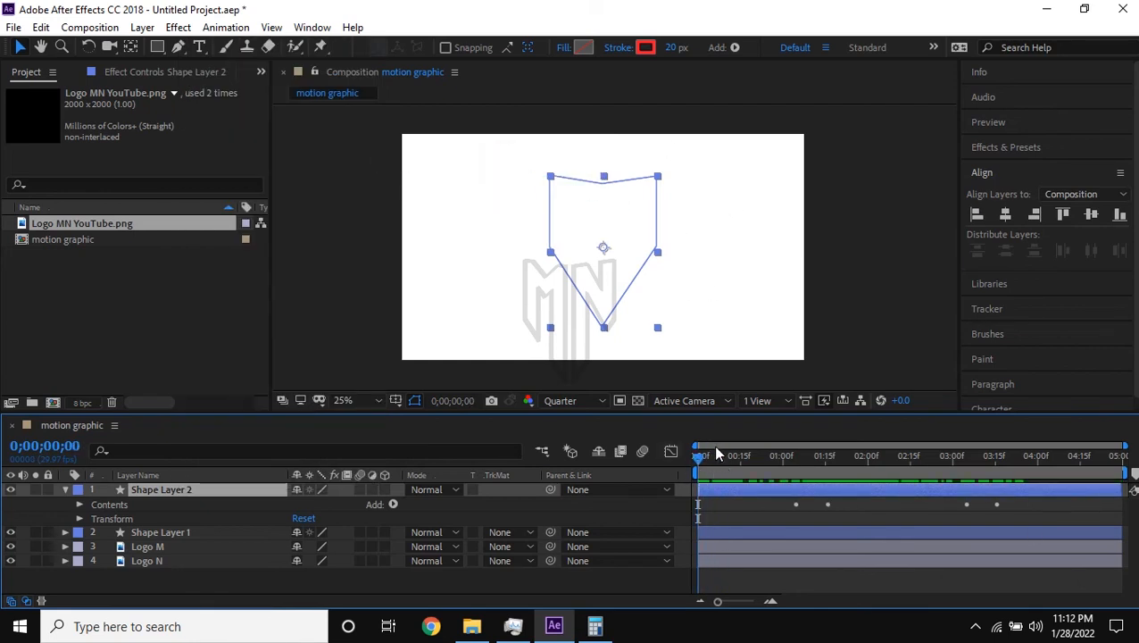
pyautogui.click(794, 346)
pyautogui.press('space')
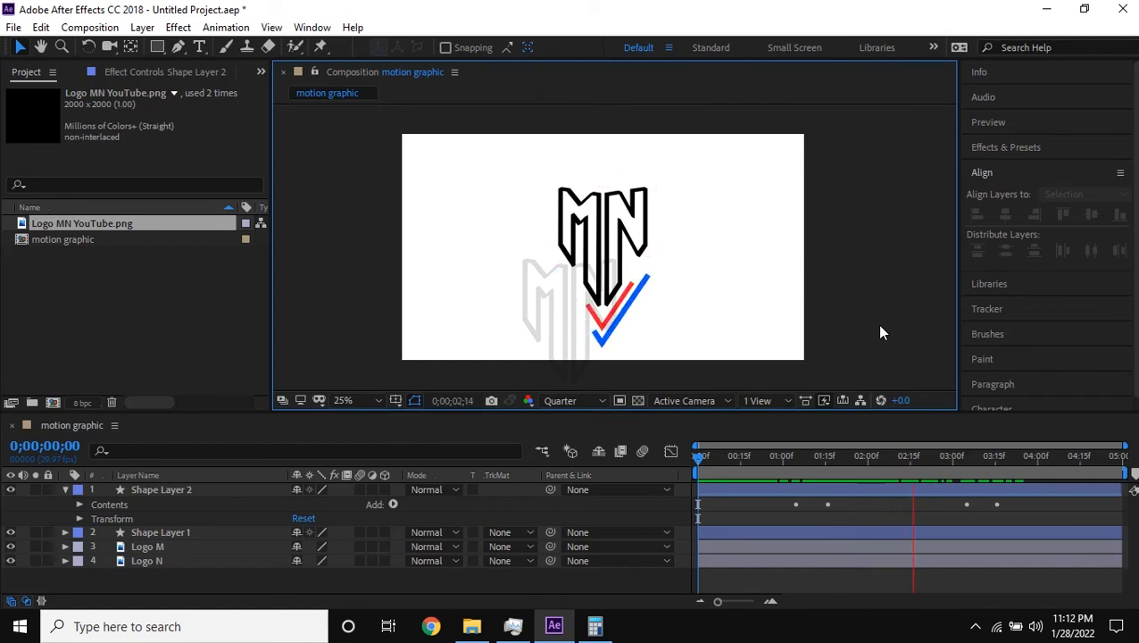
pyautogui.moveTo(783, 460); pyautogui.dragTo(665, 448)
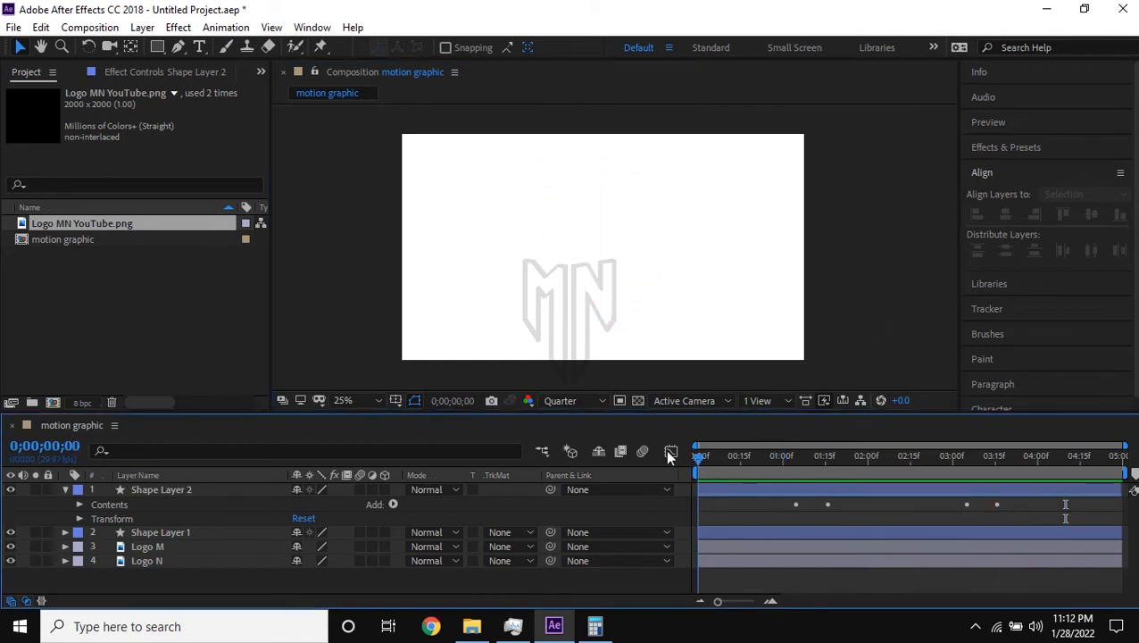
# - Collapse Shape Layer 2, delay the layer so it begins at about 0;00;01;00, and preview from the start
pyautogui.moveTo(805, 440); pyautogui.dragTo(864, 470)
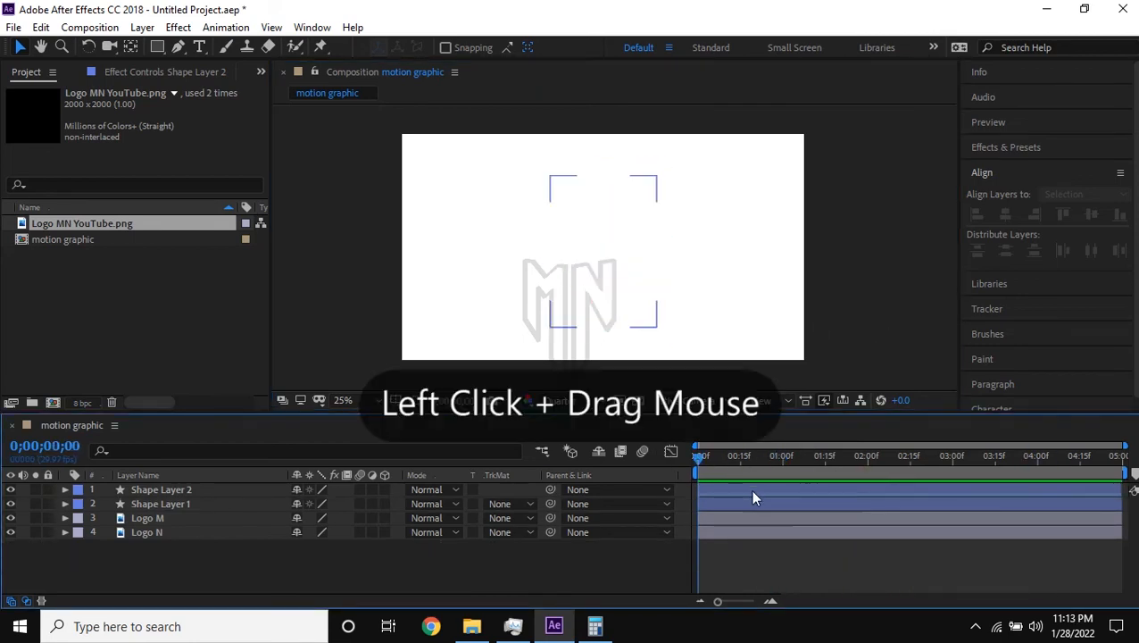
pyautogui.moveTo(753, 492); pyautogui.dragTo(837, 495)
pyautogui.moveTo(743, 462); pyautogui.dragTo(694, 468)
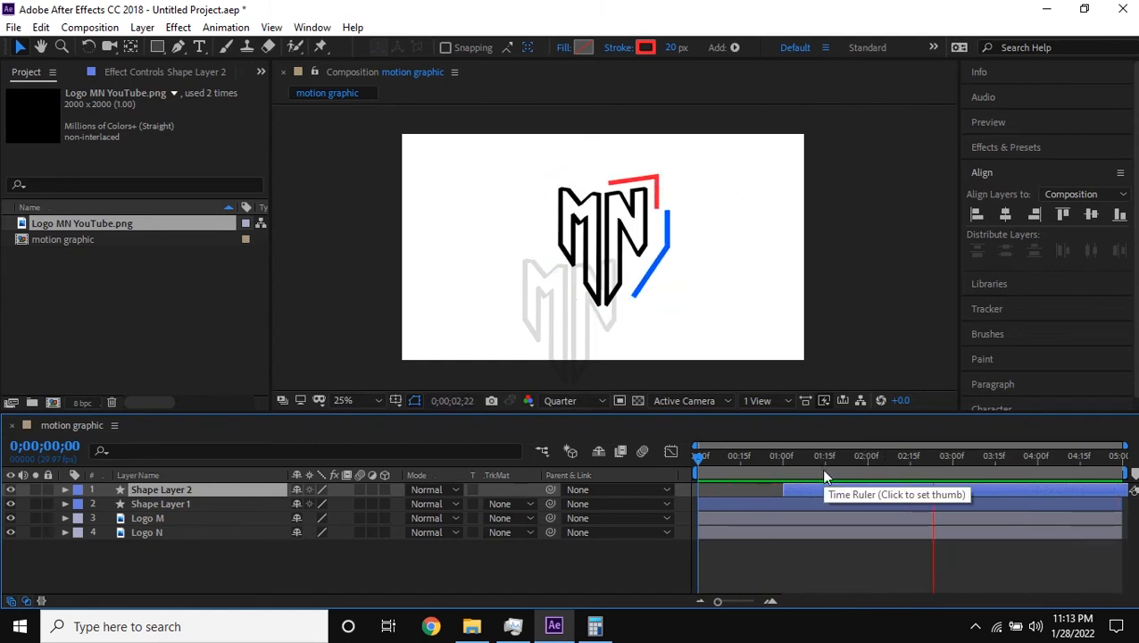
# - Stop the preview and clear the selection of Shape Layer 2
pyautogui.press('space')
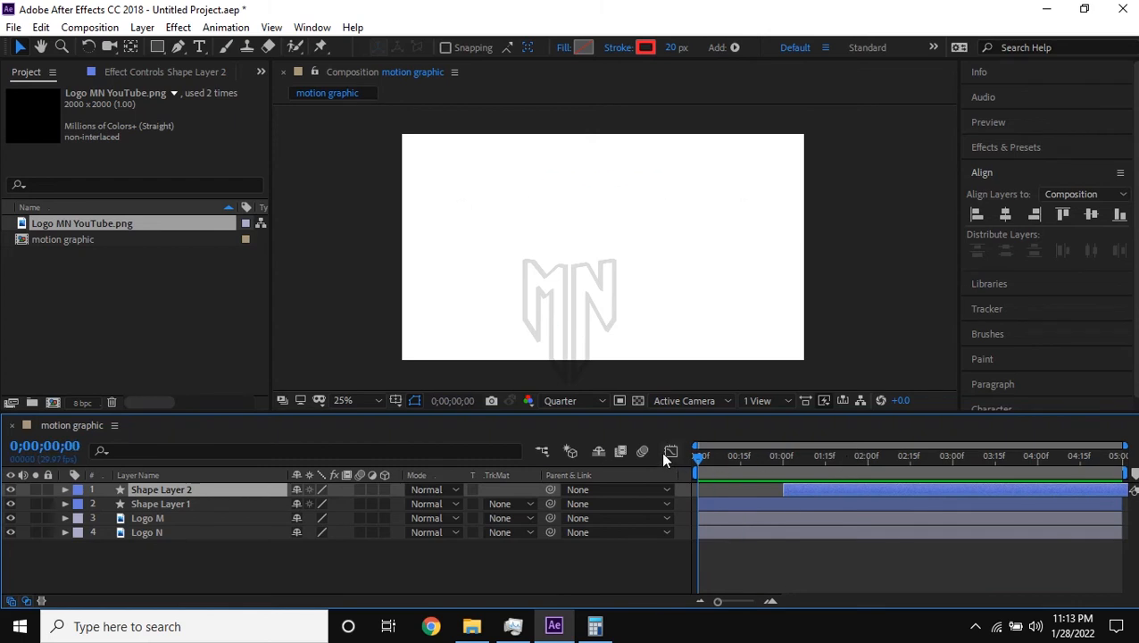
pyautogui.moveTo(775, 458); pyautogui.dragTo(671, 452)
pyautogui.moveTo(157, 46)
pyautogui.mouseDown()
pyautogui.moveTo(230, 49)
pyautogui.moveTo(231, 97)
pyautogui.moveTo(221, 78)
pyautogui.moveTo(204, 91)
pyautogui.moveTo(214, 83)
pyautogui.mouseUp()
pyautogui.press('v')
pyautogui.click(748, 493)
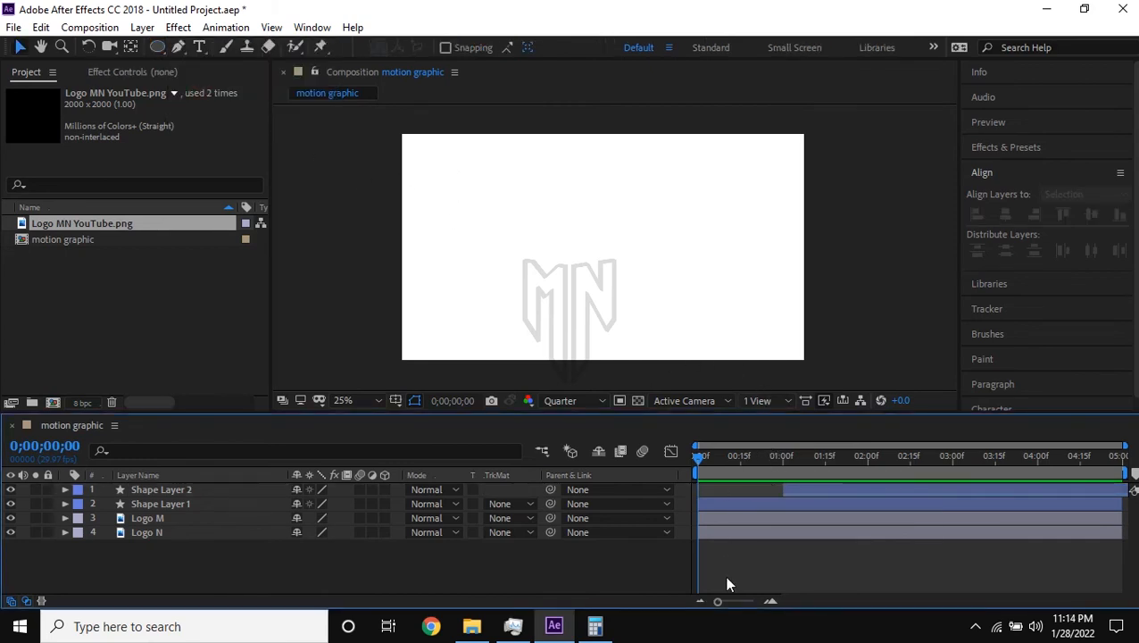
# - Save the project as motion graphic logo.aep in the After Effects folder
pyautogui.hotkey('ctrl', 's')
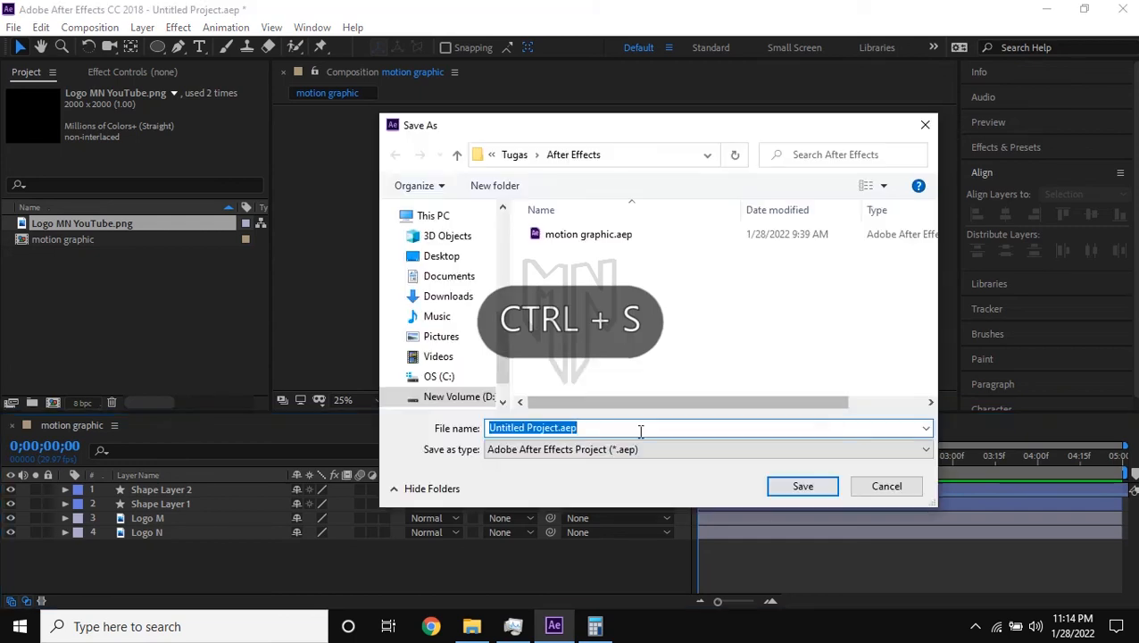
pyautogui.click(623, 236)
pyautogui.click(658, 429)
pyautogui.click(631, 431)
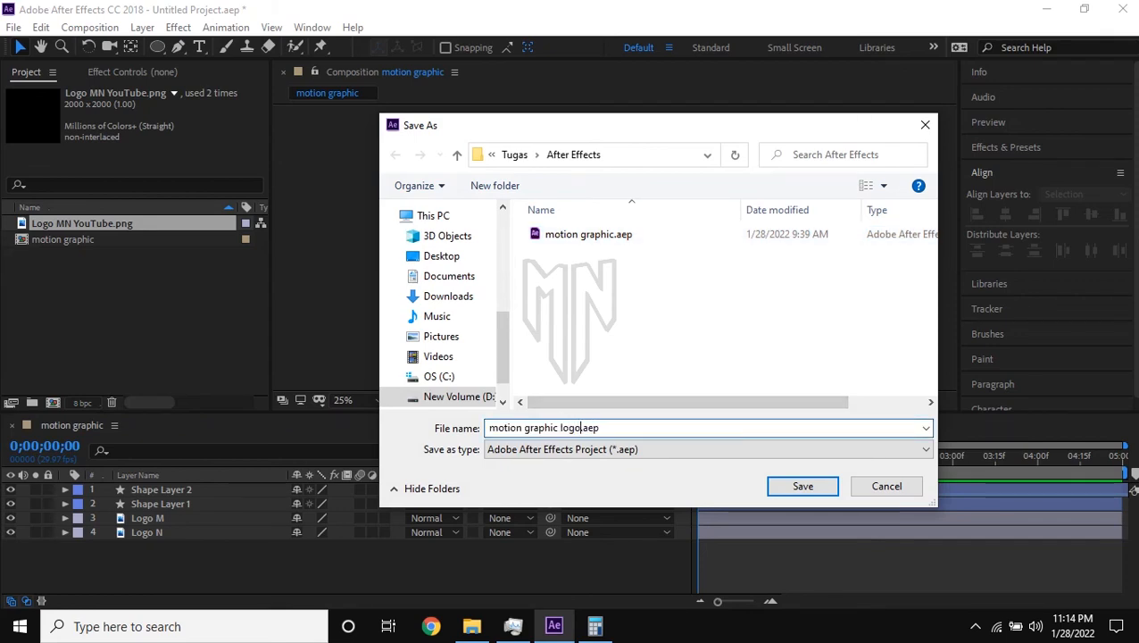
pyautogui.write('logo')
pyautogui.press('Return')
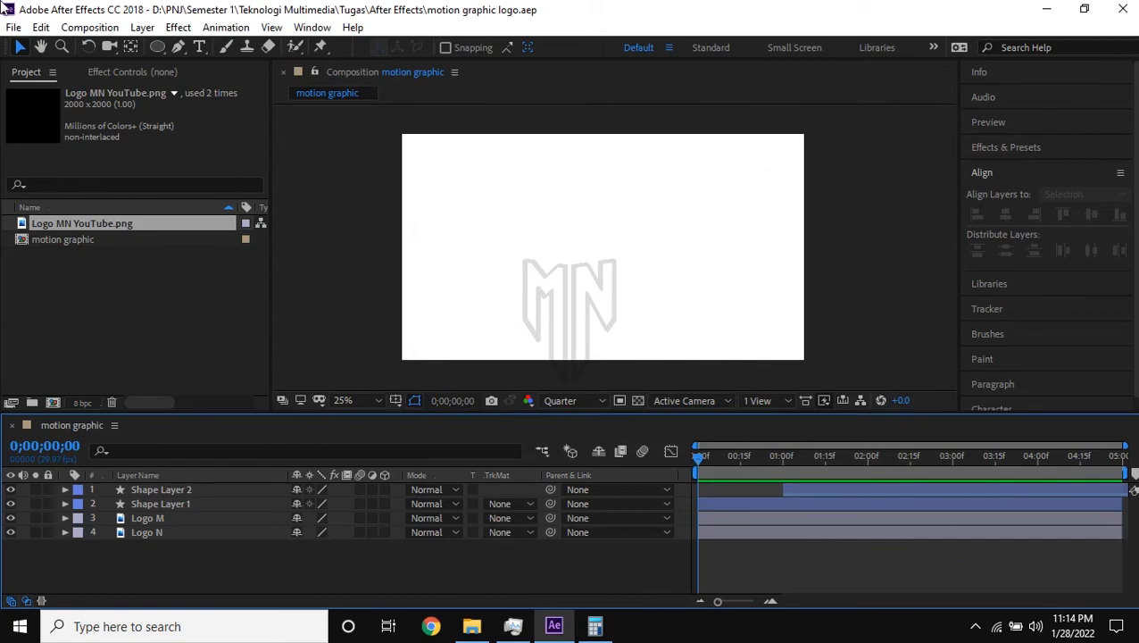
# - Send the motion graphic composition to the Adobe Media Encoder queue
pyautogui.click(14, 28)
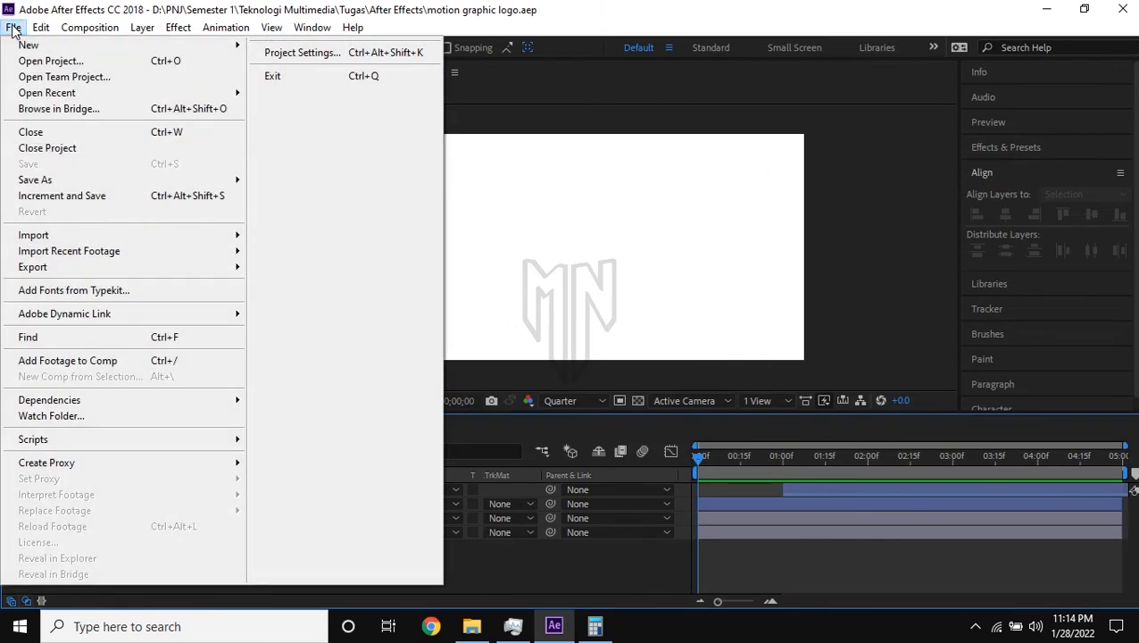
pyautogui.click(14, 28)
pyautogui.click(13, 27)
pyautogui.click(13, 27)
pyautogui.click(13, 28)
pyautogui.moveTo(192, 267)
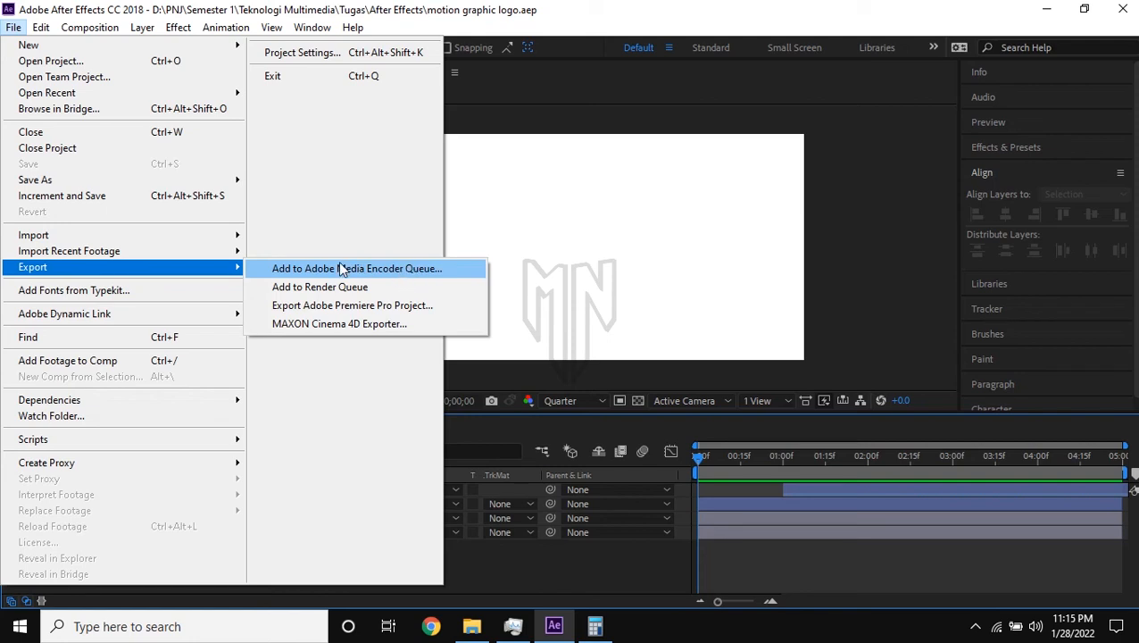
pyautogui.click(412, 276)
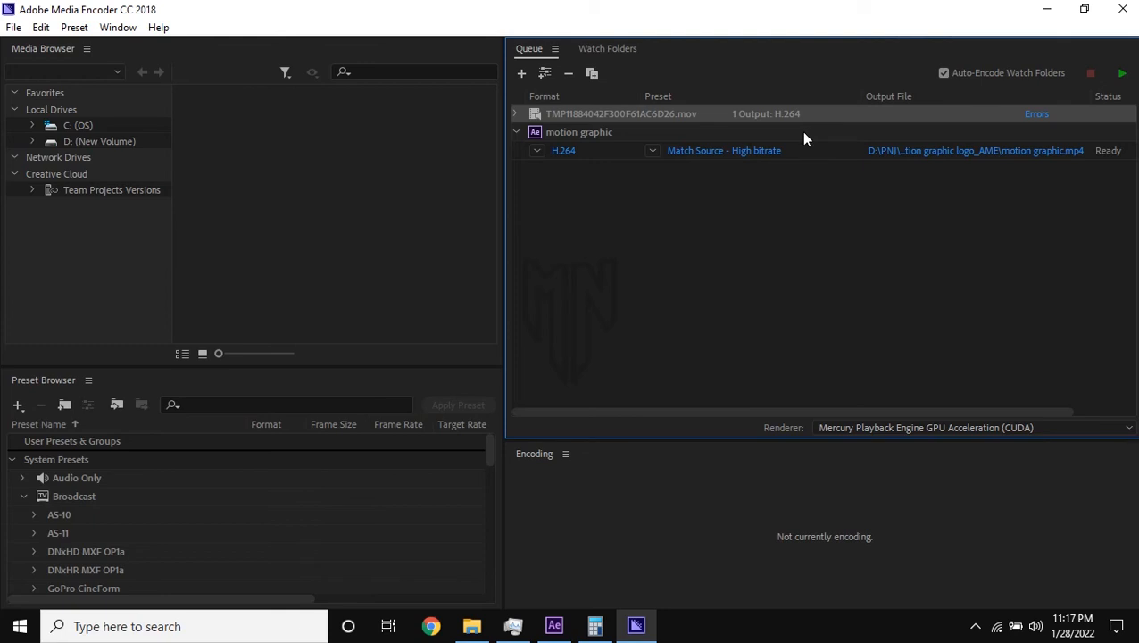
# - Keep H.264 as the output format with the Match Source - High bitrate preset and start encoding the queue
pyautogui.click(801, 132)
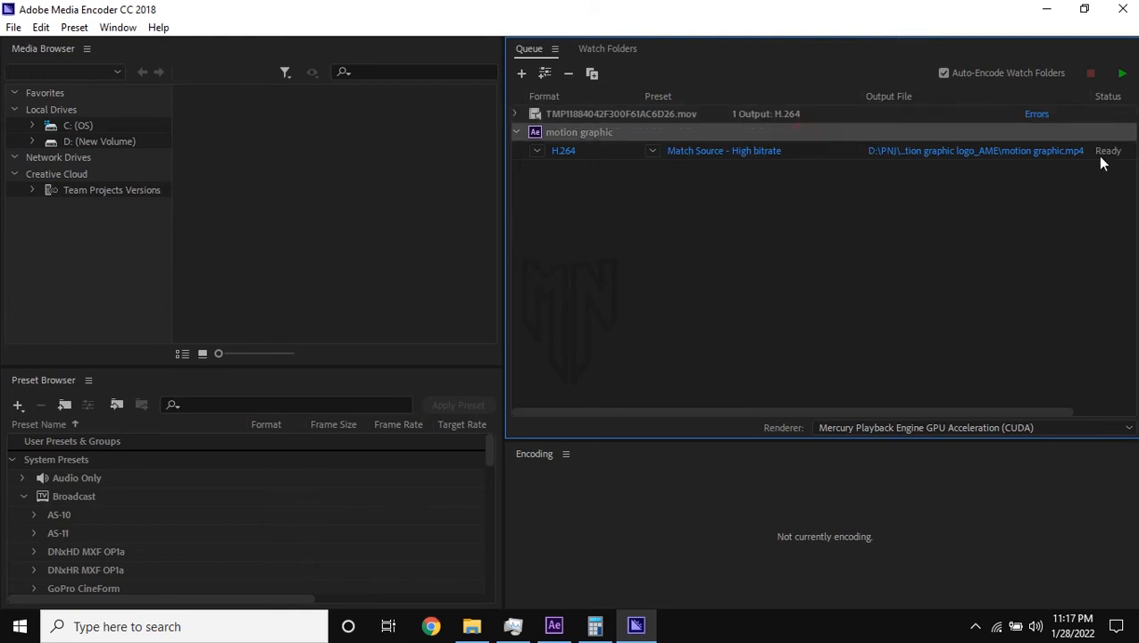
pyautogui.click(651, 149)
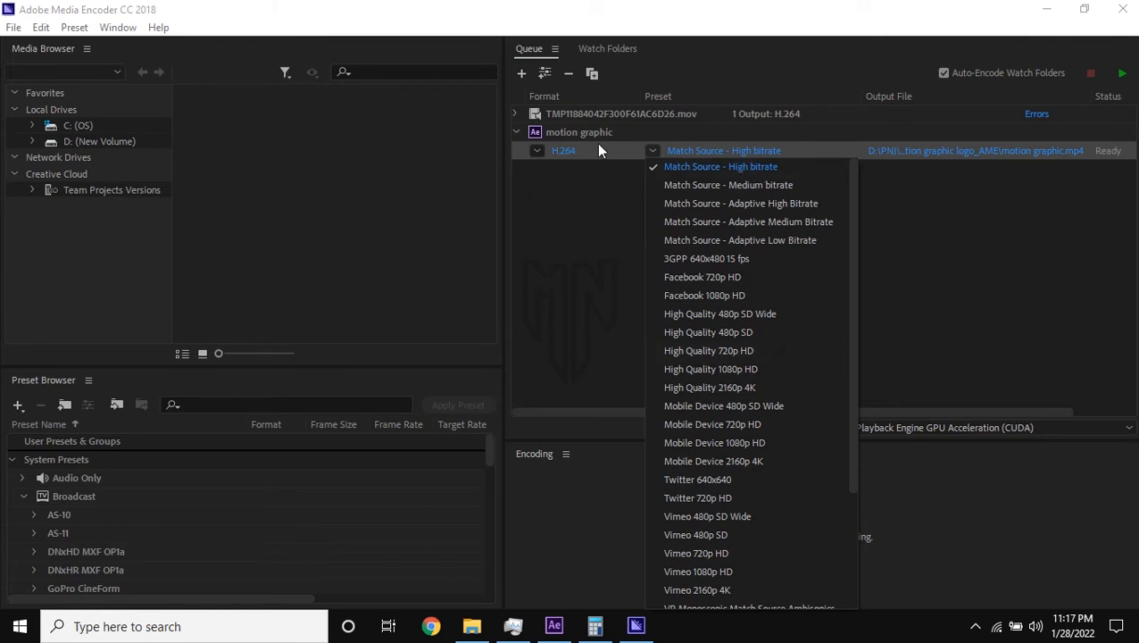
pyautogui.click(538, 151)
pyautogui.click(538, 151)
pyautogui.scroll(3, 565, 258)
pyautogui.scroll(-3, 571, 277)
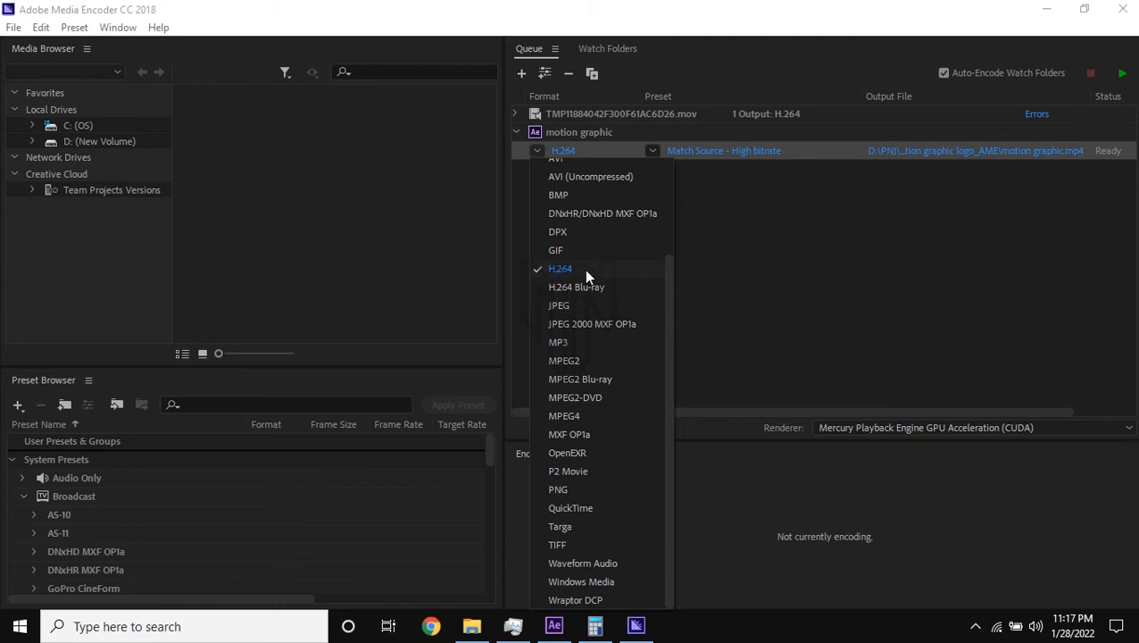
pyautogui.click(584, 268)
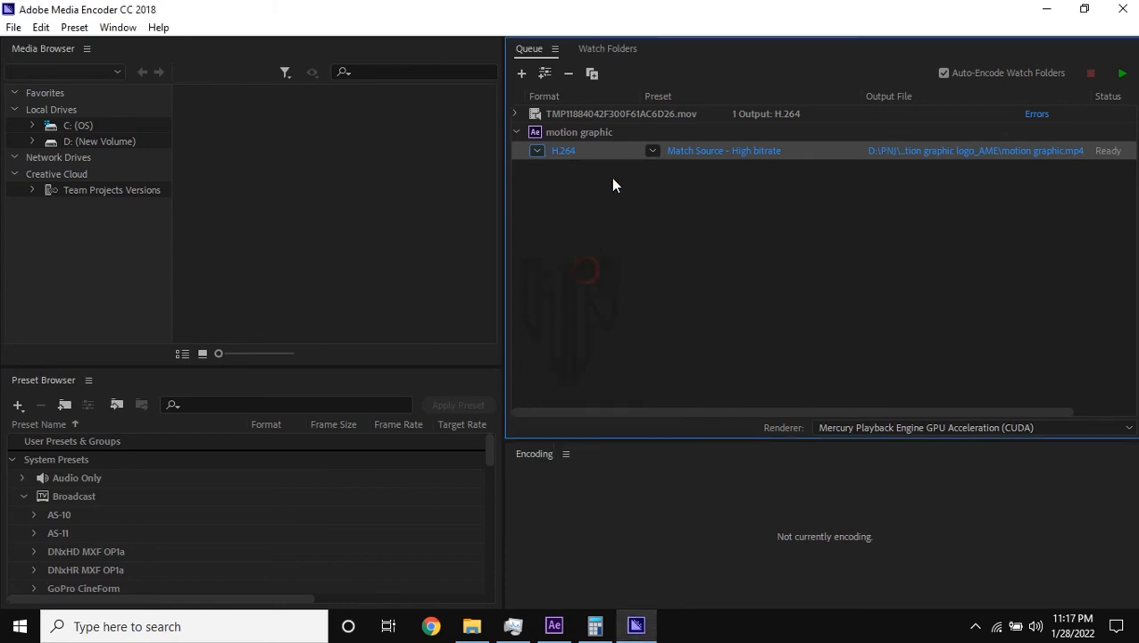
pyautogui.click(1122, 75)
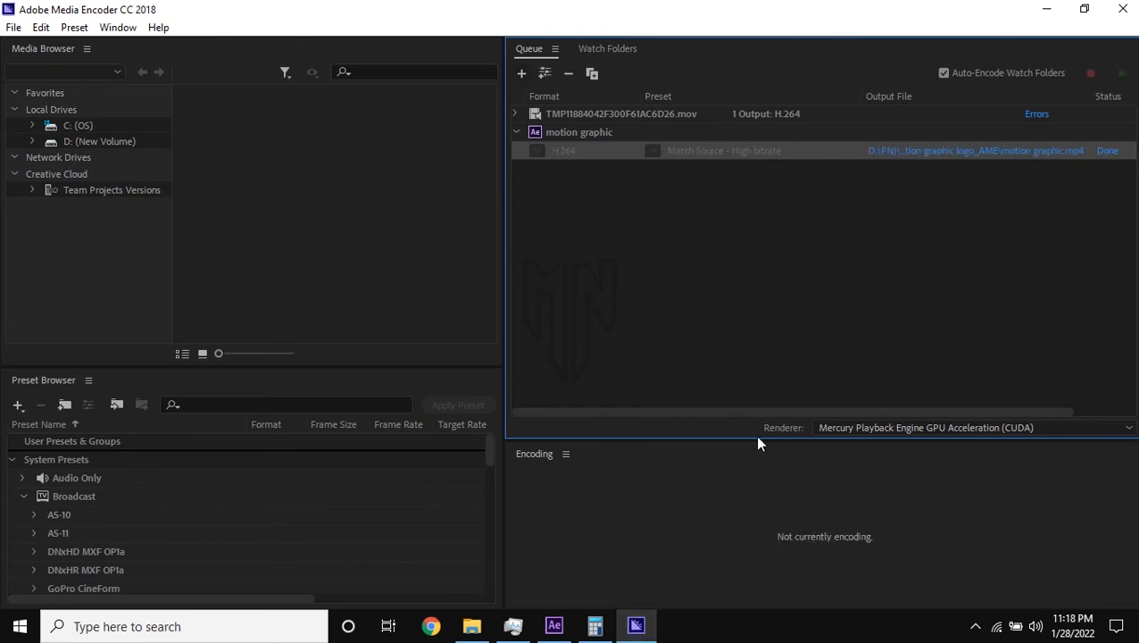
# - Play the rendered motion graphic.mp4 from its output folder, then close the player and switch back to After Effects
pyautogui.click(800, 287)
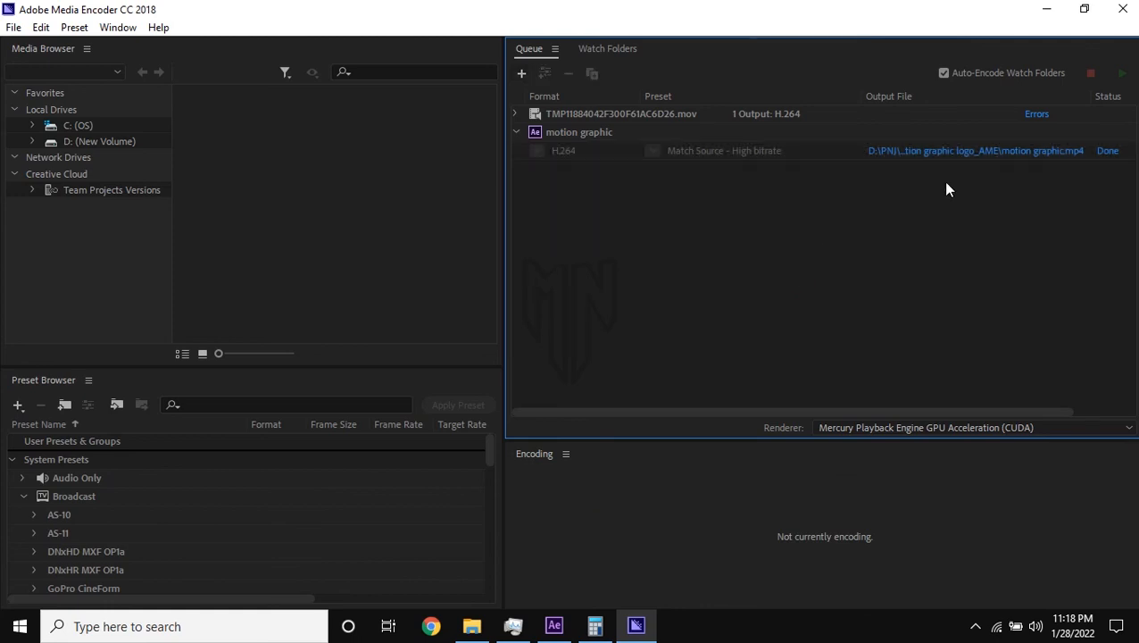
pyautogui.click(925, 151)
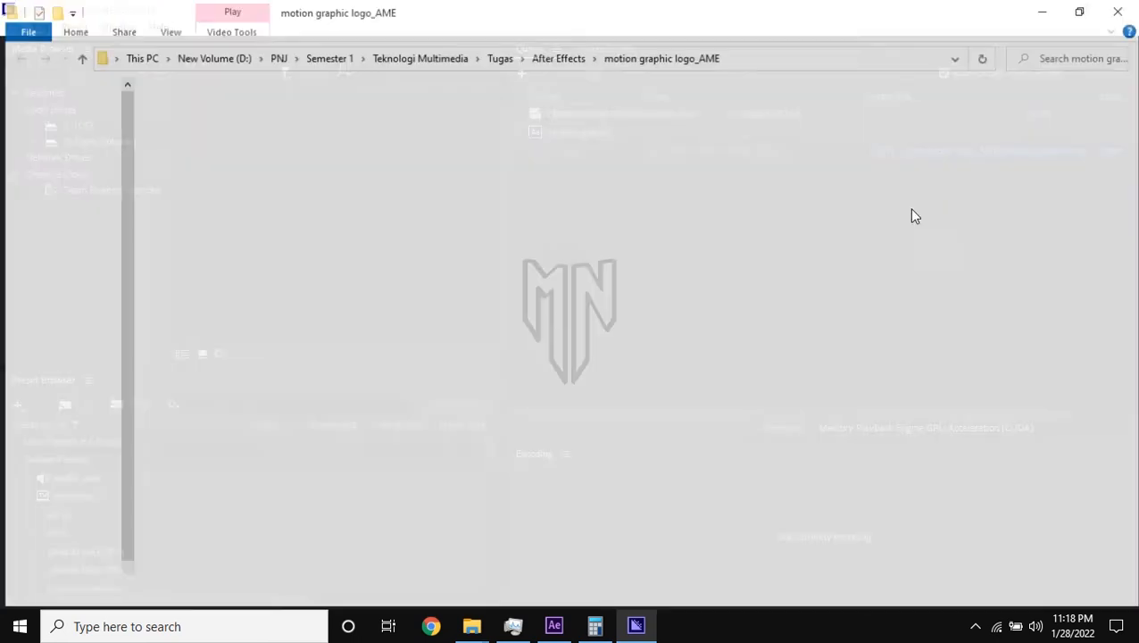
pyautogui.doubleClick(187, 158)
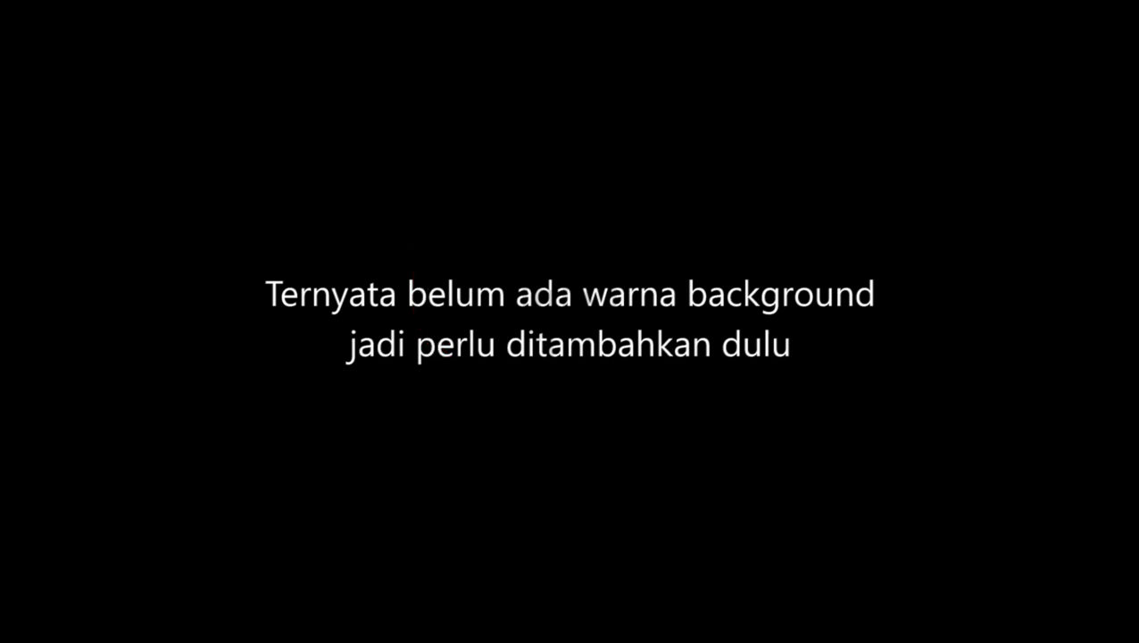
pyautogui.click(1121, 10)
pyautogui.moveTo(471, 625)
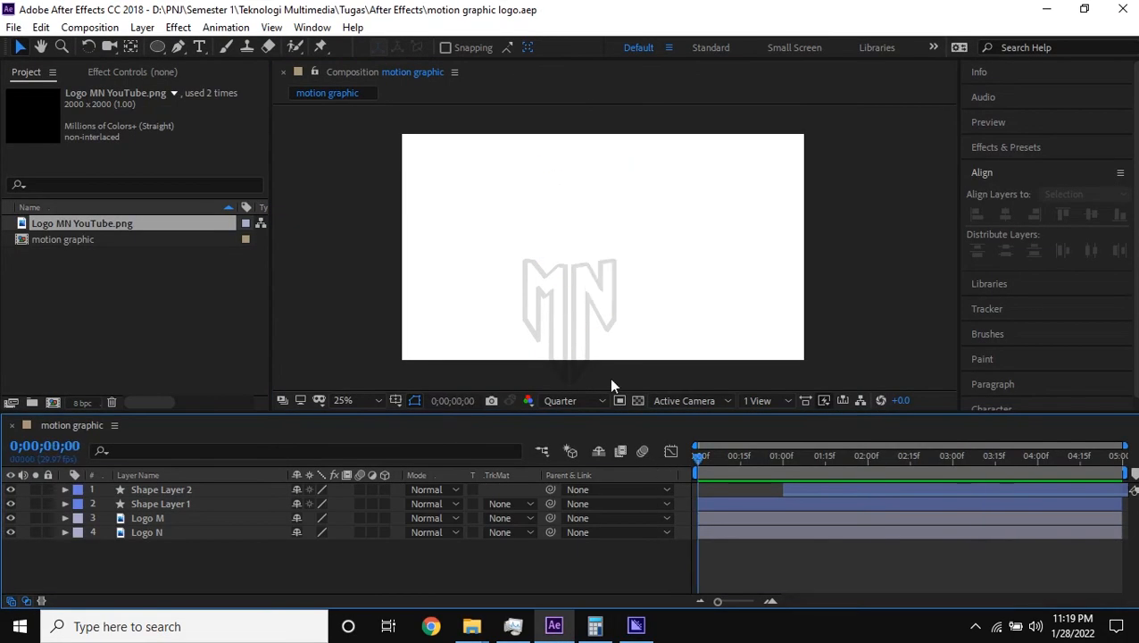
pyautogui.moveTo(750, 455); pyautogui.dragTo(859, 472)
pyautogui.moveTo(164, 48); pyautogui.dragTo(235, 47)
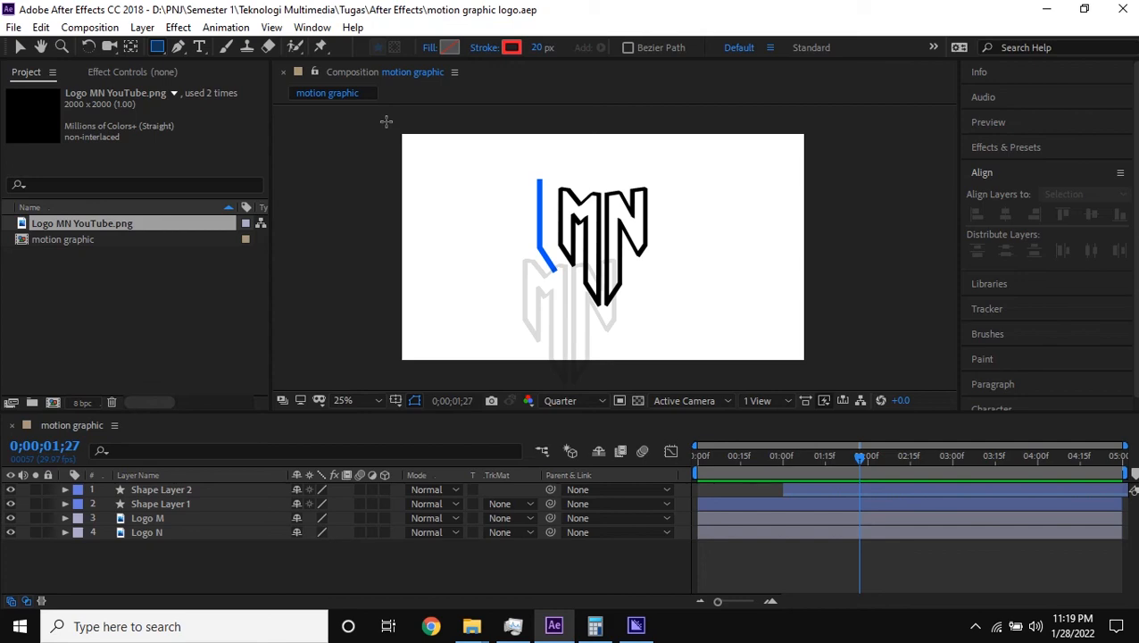
pyautogui.click(21, 46)
pyautogui.click(105, 28)
pyautogui.click(121, 46)
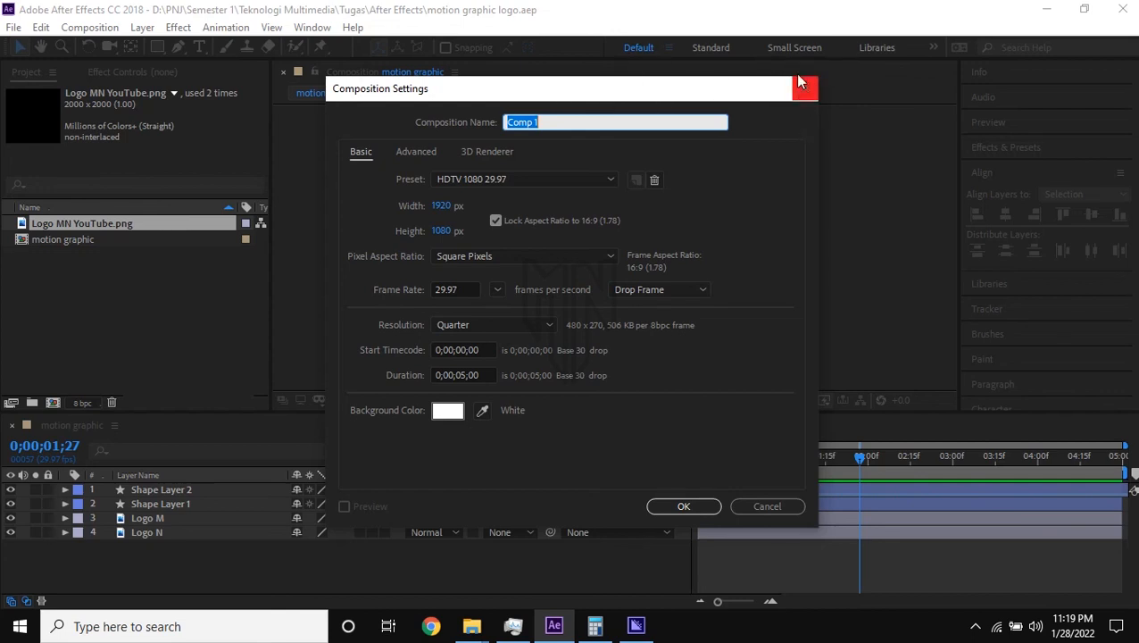
pyautogui.press('Escape')
pyautogui.click(477, 176)
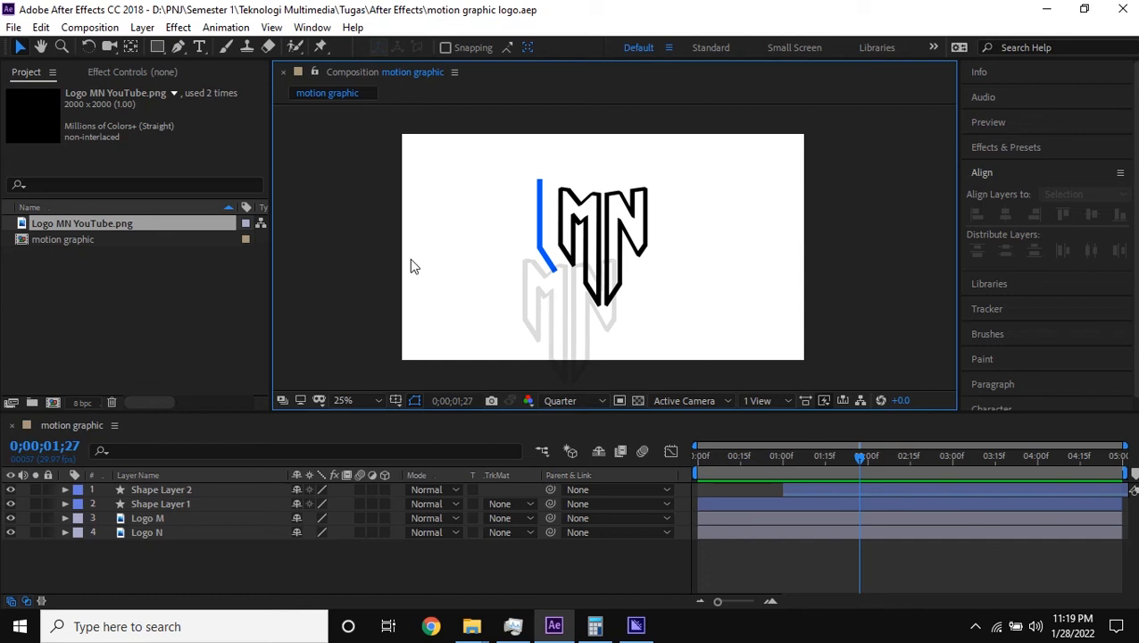
pyautogui.click(438, 216)
# - Draw a rectangle with a white fill and no stroke that extends past every edge of the composition frame
pyautogui.click(158, 47)
pyautogui.click(511, 47)
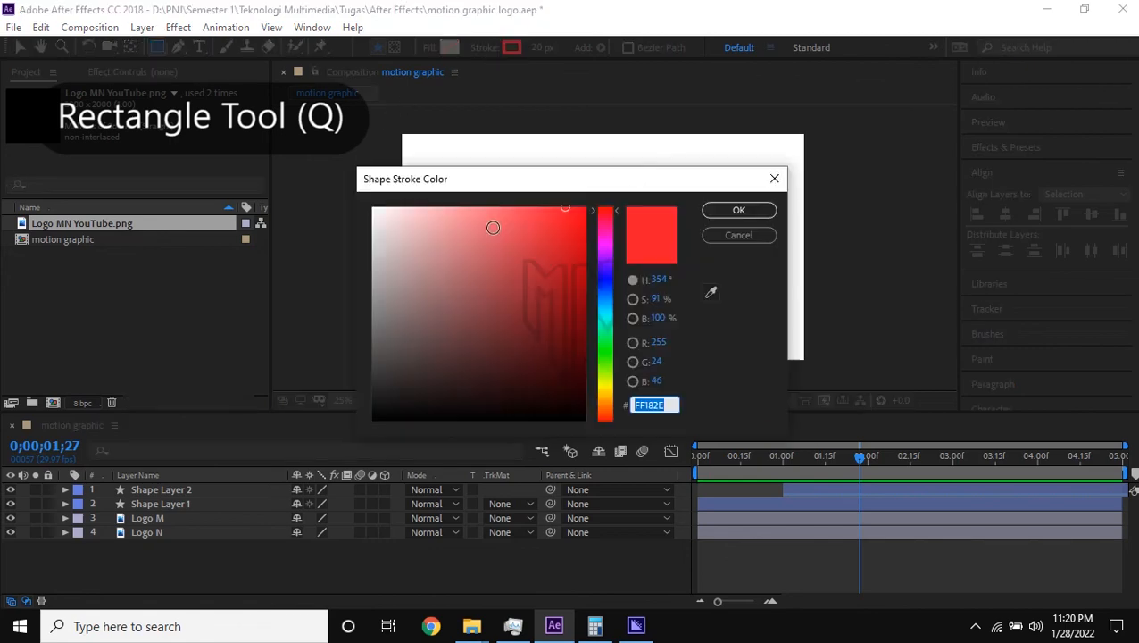
pyautogui.click(737, 236)
pyautogui.click(485, 47)
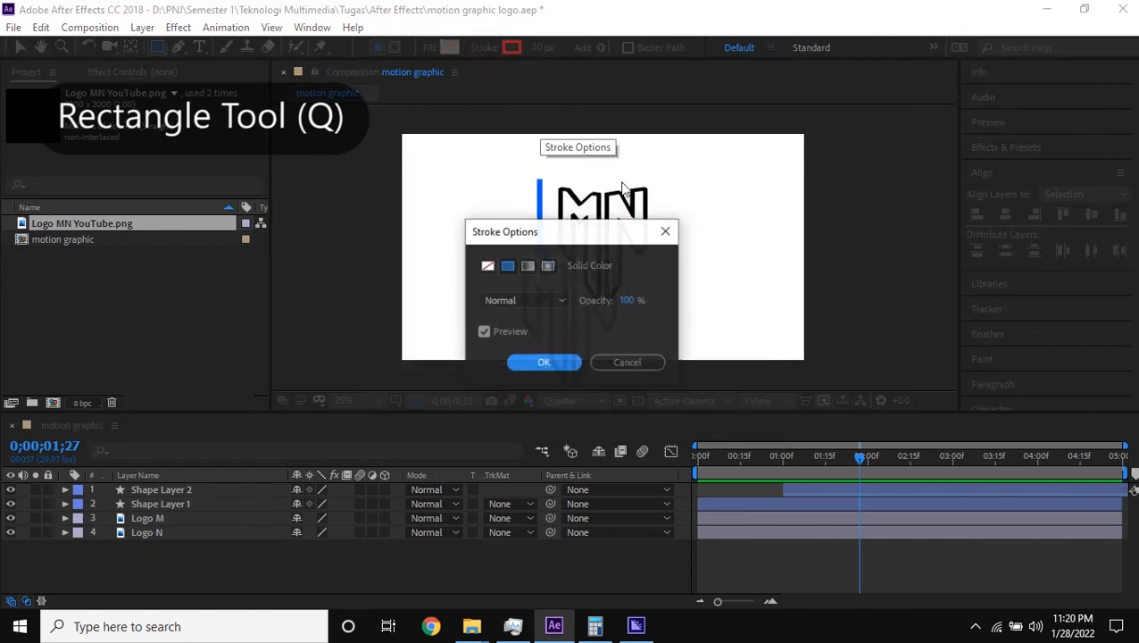
pyautogui.click(489, 266)
pyautogui.click(543, 362)
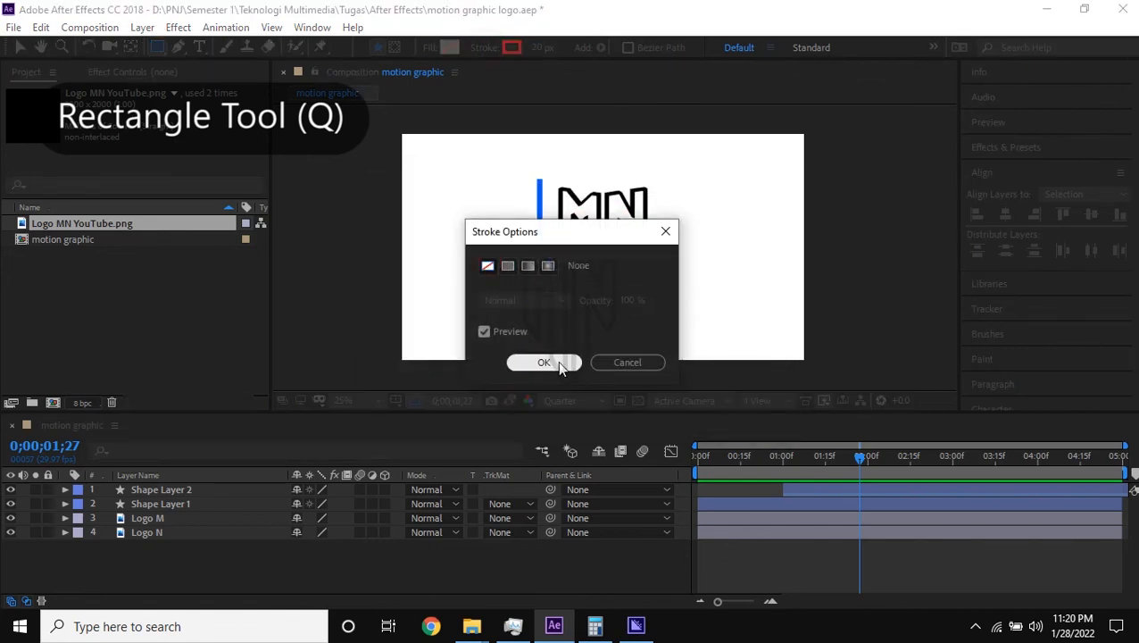
pyautogui.click(447, 48)
pyautogui.moveTo(425, 259); pyautogui.dragTo(339, 185)
pyautogui.click(730, 213)
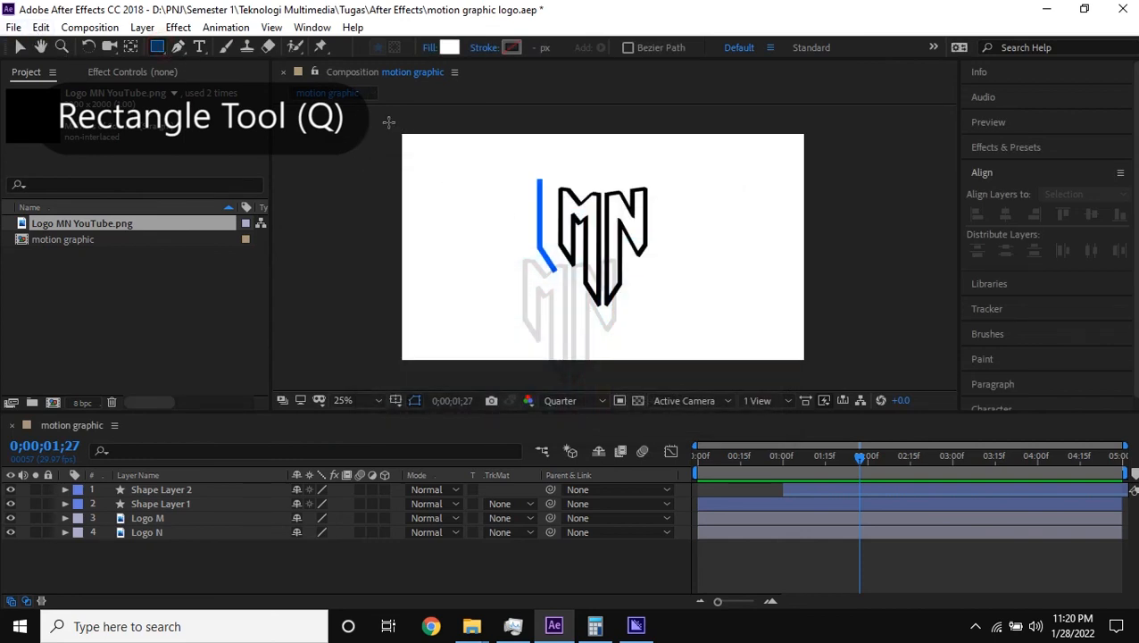
pyautogui.moveTo(384, 118); pyautogui.dragTo(823, 376)
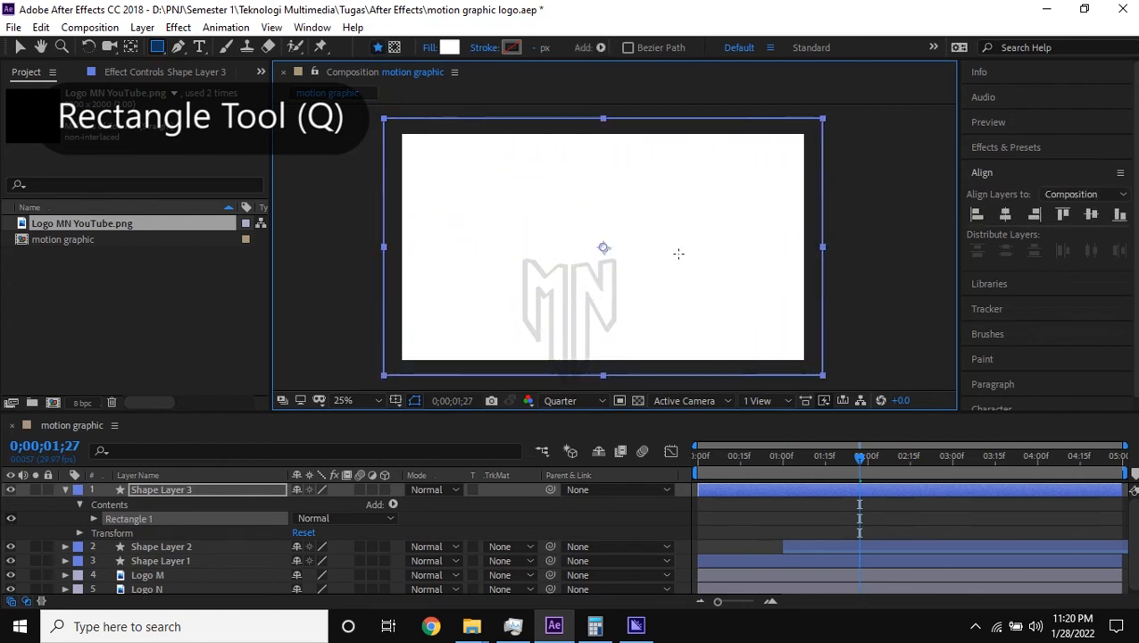
# - Rename the white rectangle's layer as Background and move it below Logo N, previewing the result
pyautogui.click(65, 489)
pyautogui.rightClick(165, 493)
pyautogui.rightClick(131, 486)
pyautogui.click(229, 471)
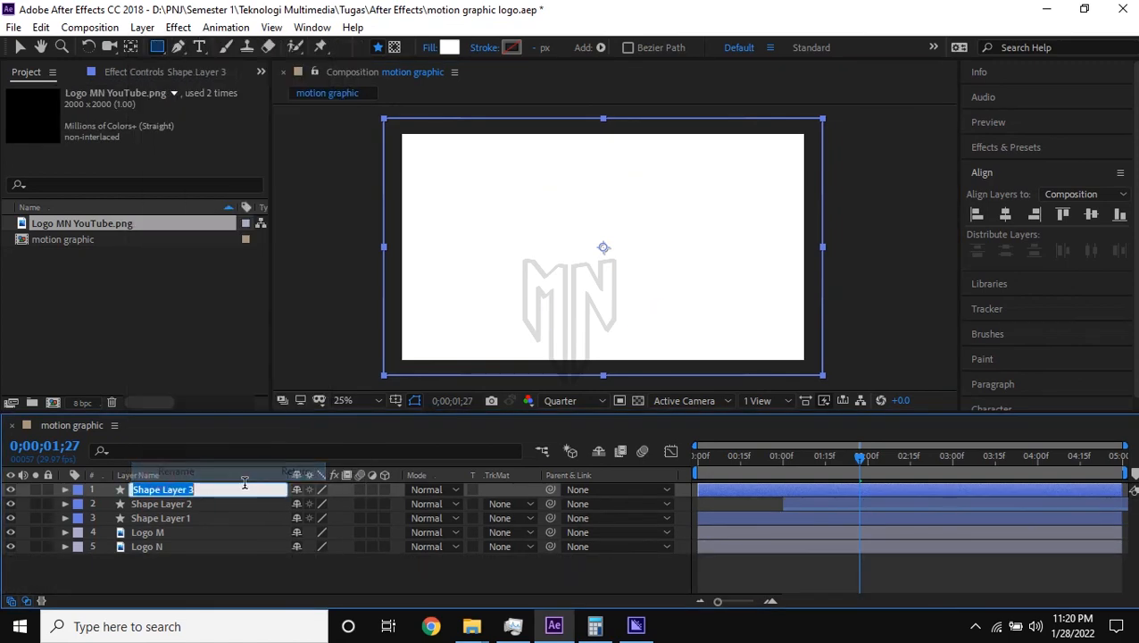
pyautogui.write('Background')
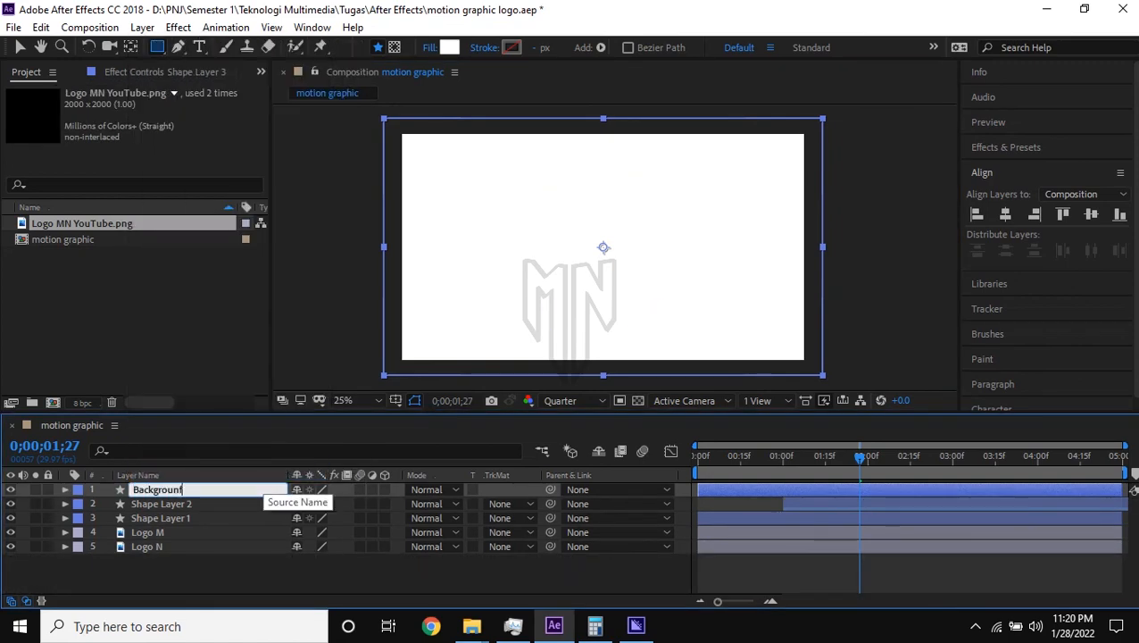
pyautogui.press('Return')
pyautogui.moveTo(172, 493); pyautogui.dragTo(222, 547)
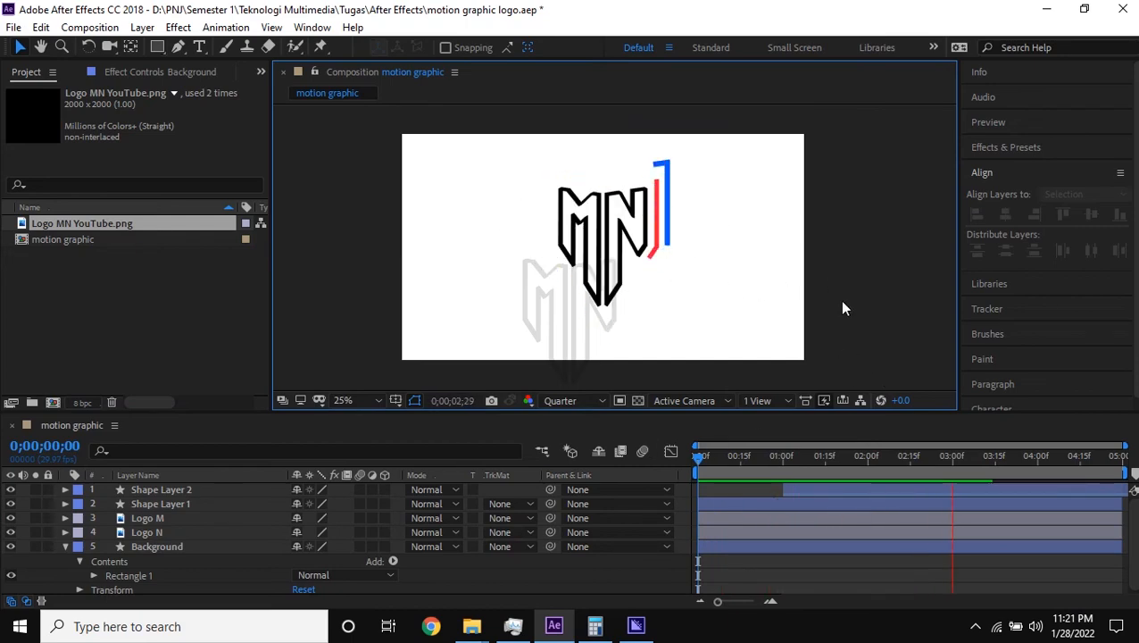
pyautogui.press('space')
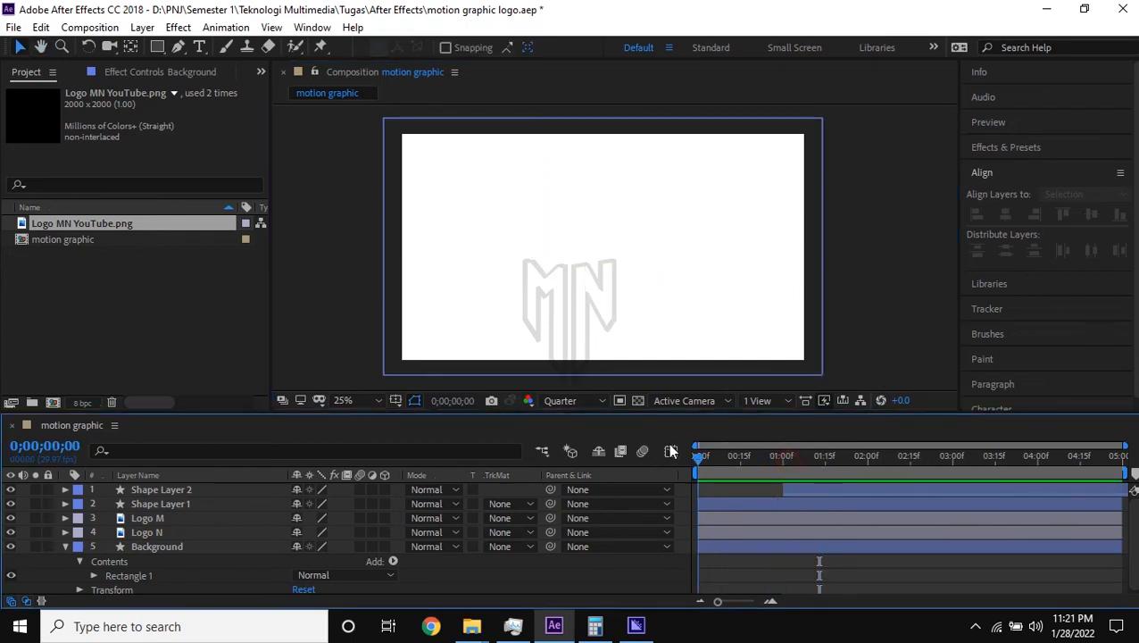
# - Render the composition again through Adobe Media Encoder as motion graphic_1.mp4 in H.264 and play the rendered file
pyautogui.click(13, 27)
pyautogui.click(303, 266)
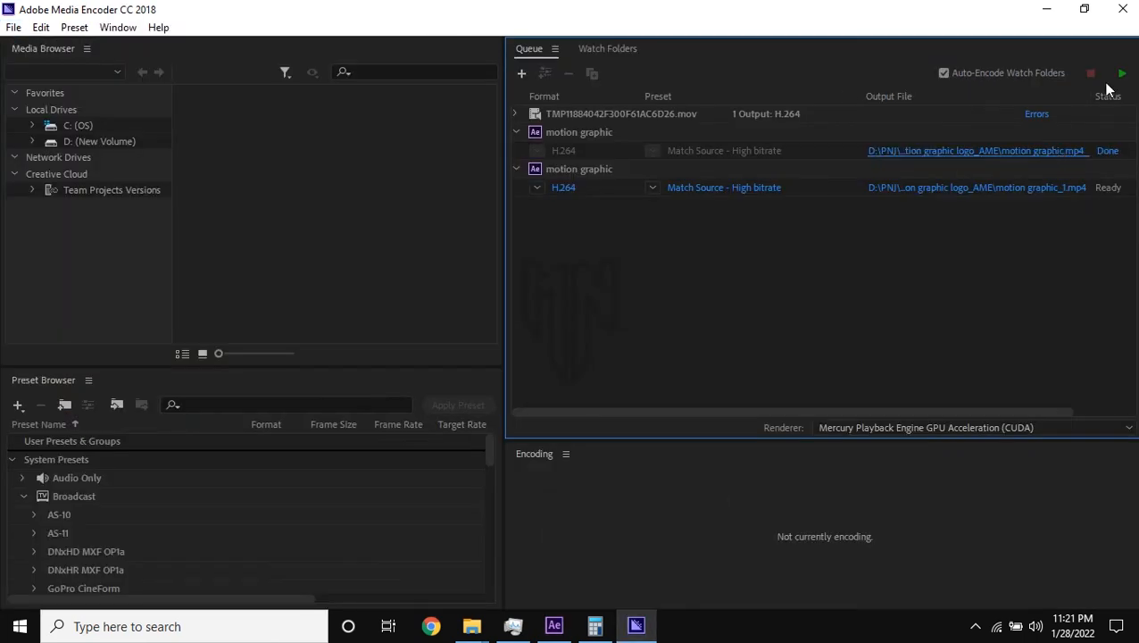
pyautogui.click(1121, 74)
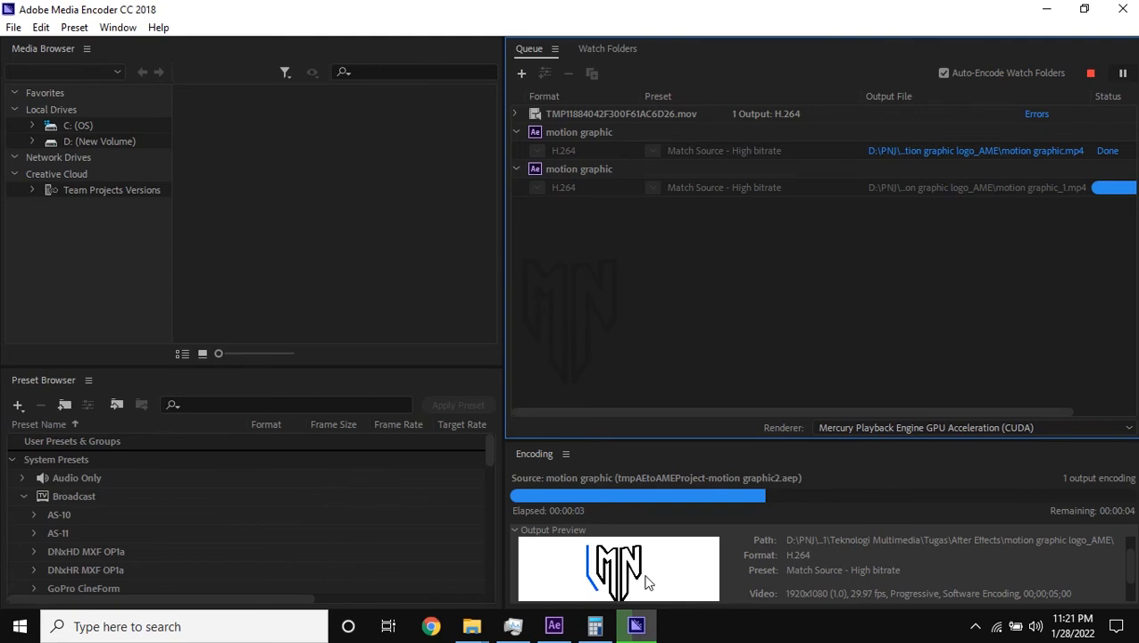
pyautogui.click(964, 187)
pyautogui.doubleClick(292, 148)
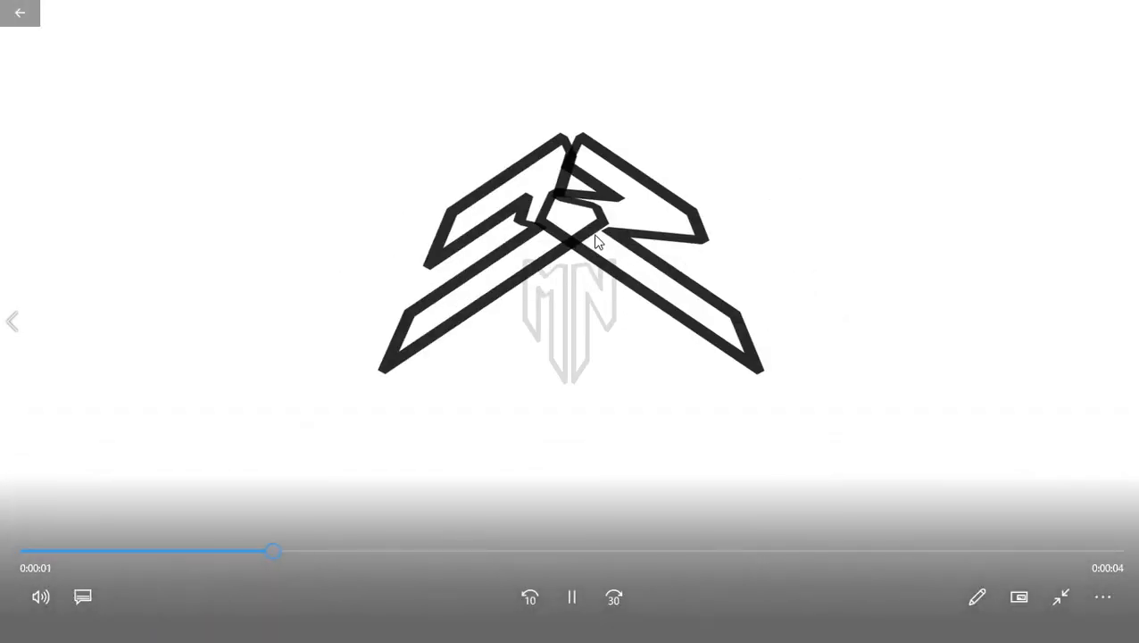